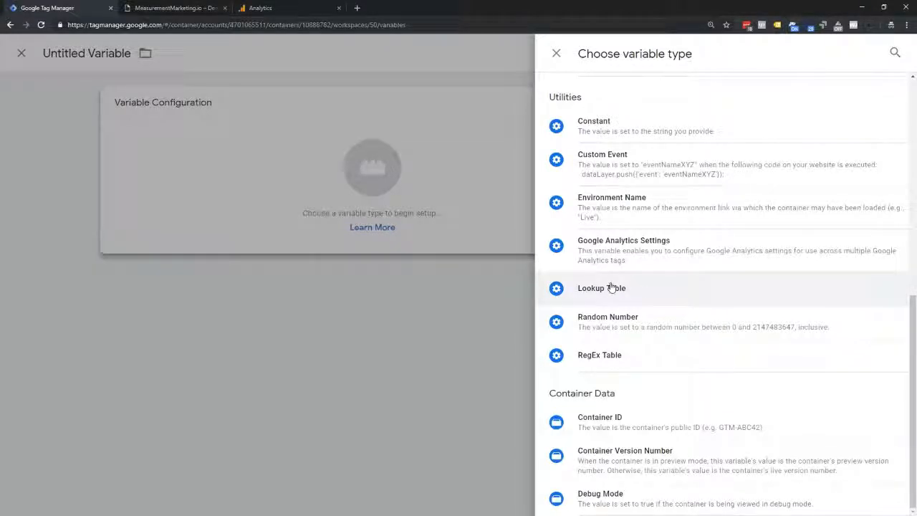
Set the new variable's type to Lookup Table and add an empty row to its table.
left_click(610, 289)
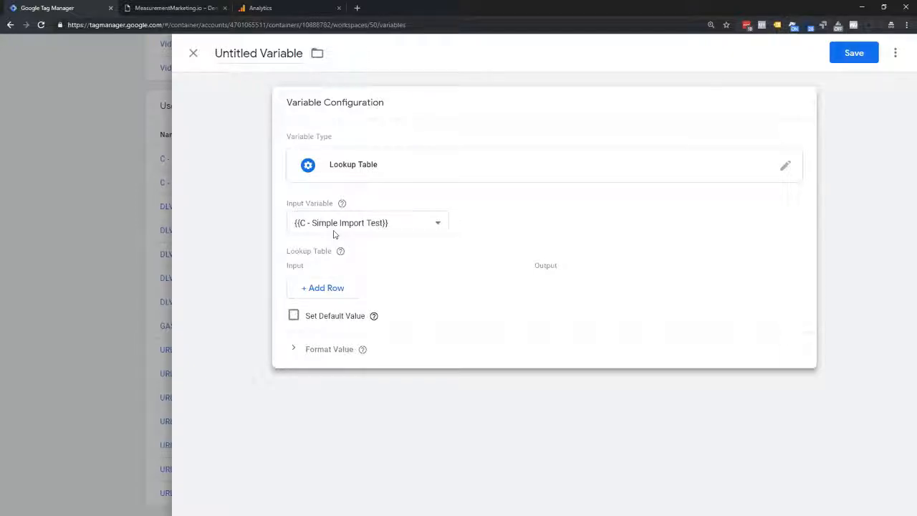
left_click(323, 294)
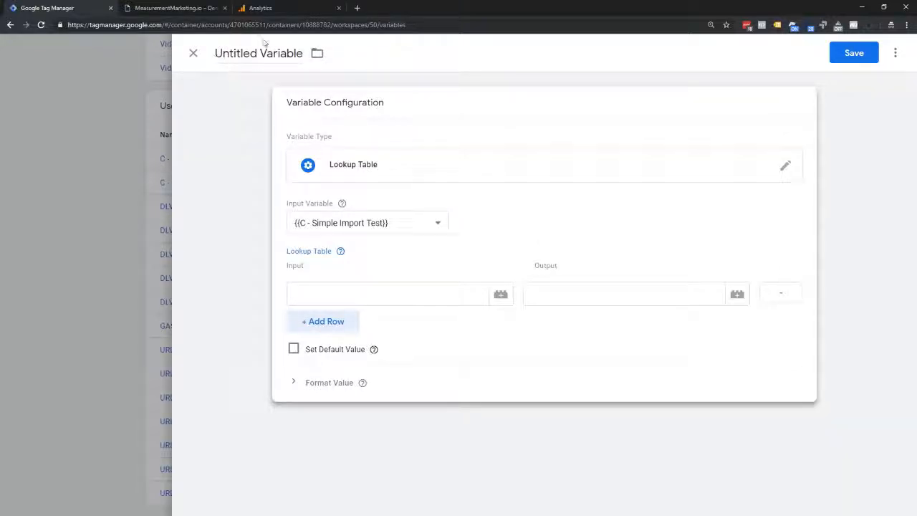
Review the available input variables and check the visitor login state in the demo site's data layer.
left_click(336, 226)
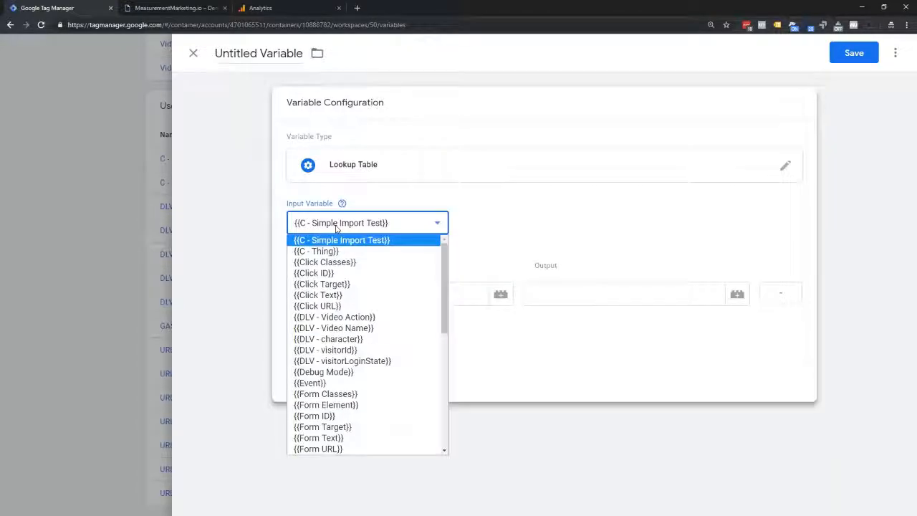
scroll(351, 326, "down", 3)
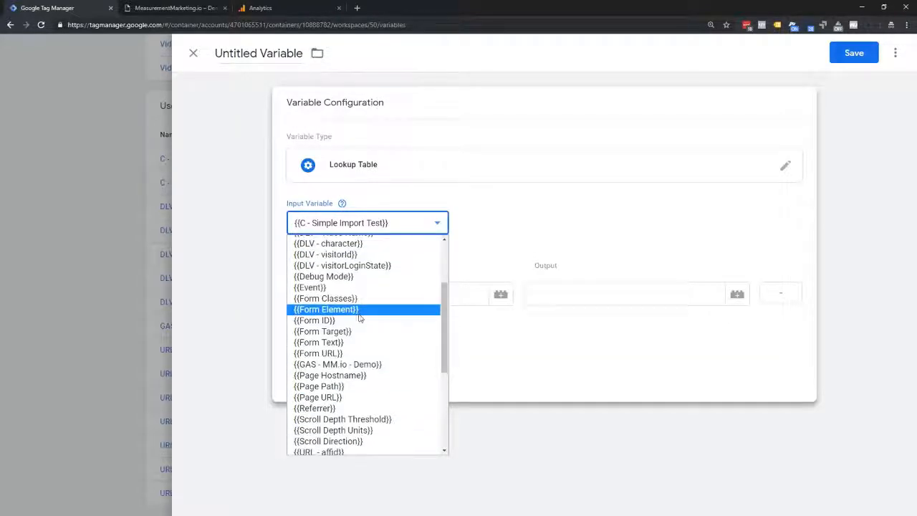
left_click(165, 8)
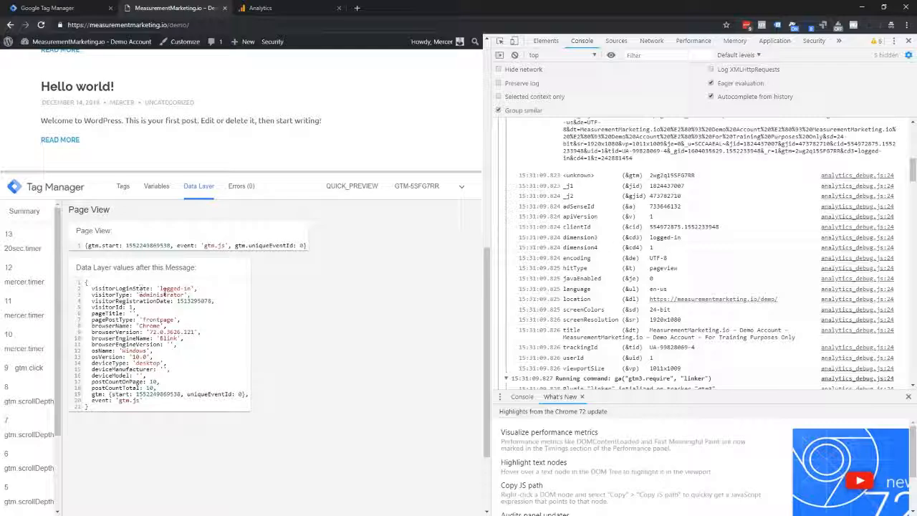
left_click(251, 8)
left_click(223, 13)
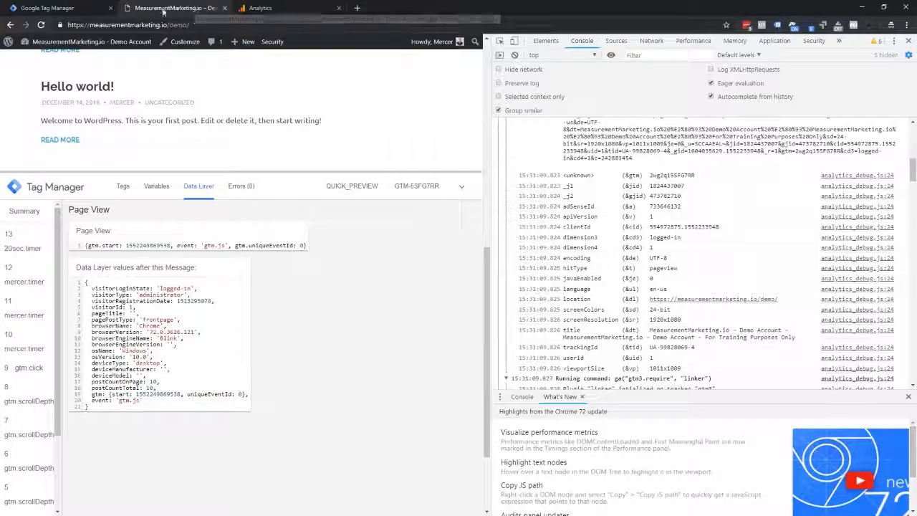
left_click(70, 8)
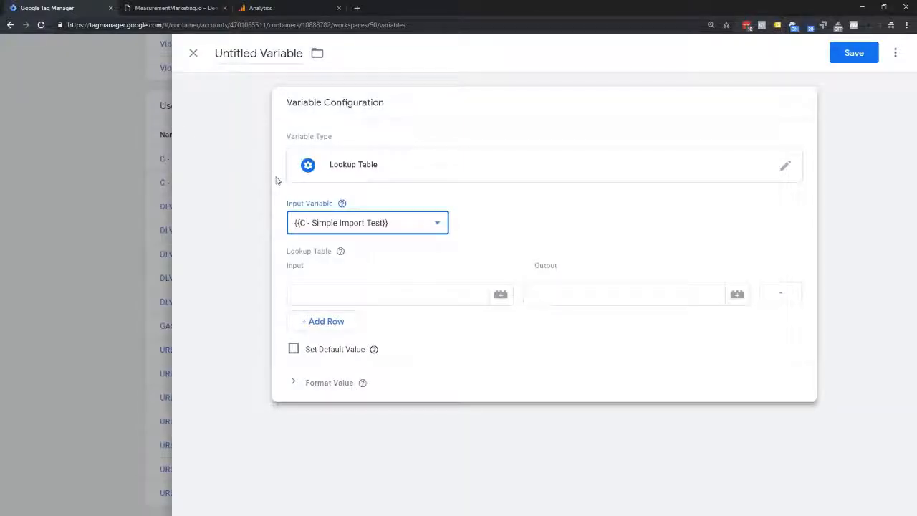
Use {{DLV - visitorLoginState}} as the input variable and enter "logged-in" as the row's input, checking it against the demo site's data layer.
left_click(346, 229)
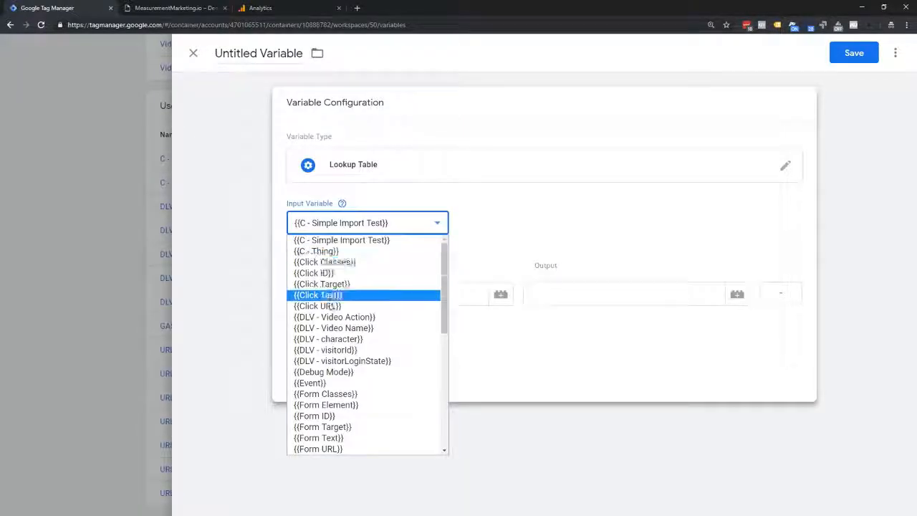
left_click(321, 362)
left_click(325, 294)
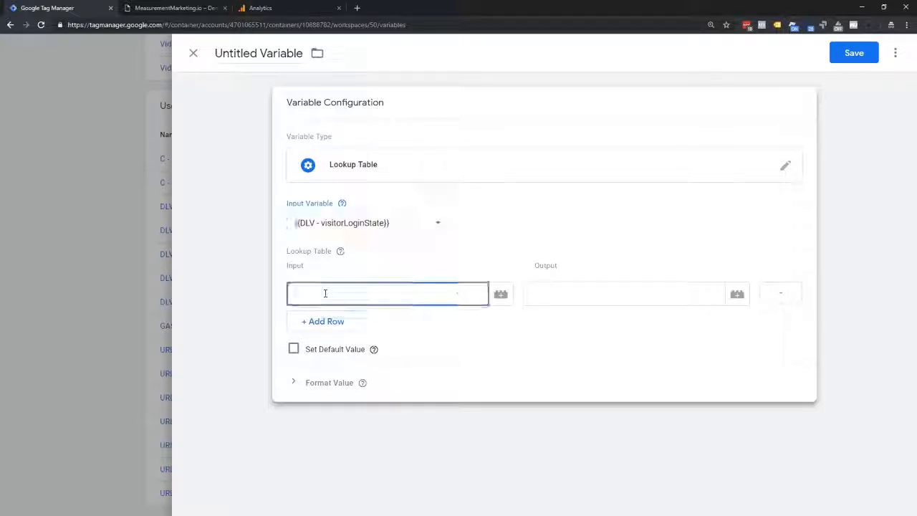
type("logg")
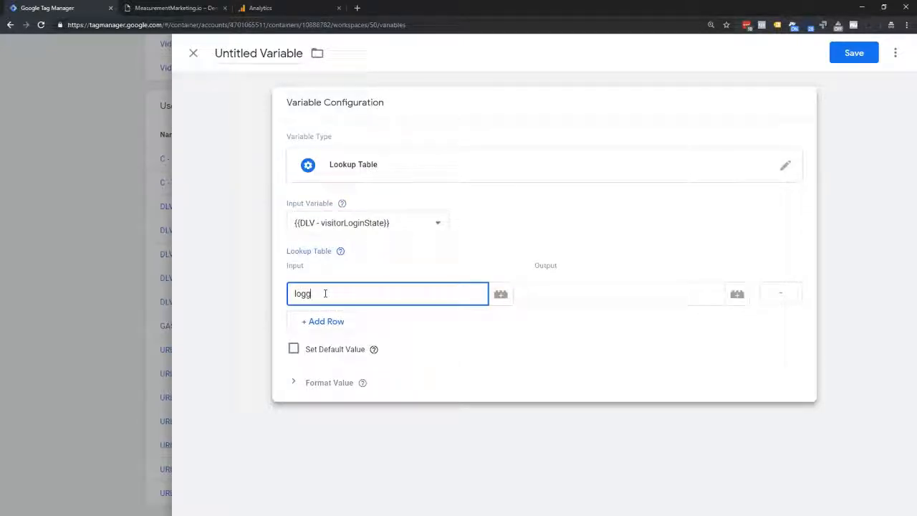
type("ed-in")
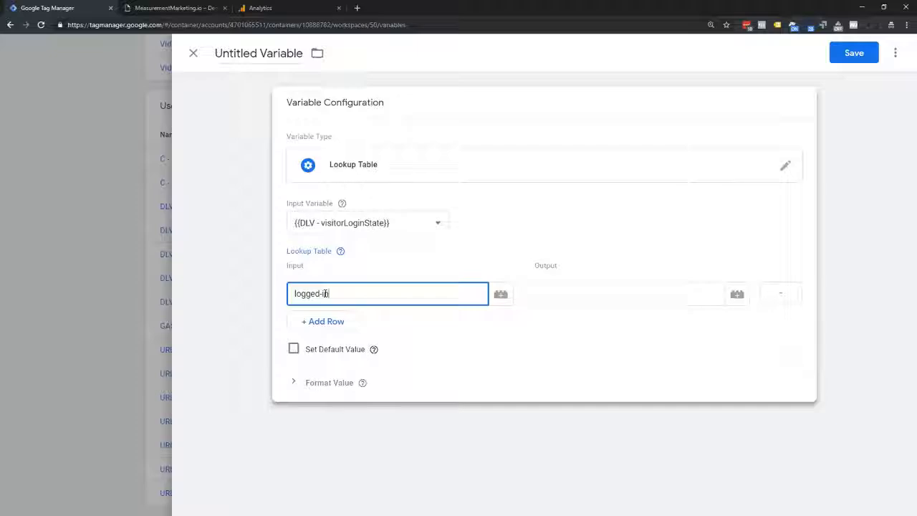
left_click(172, 7)
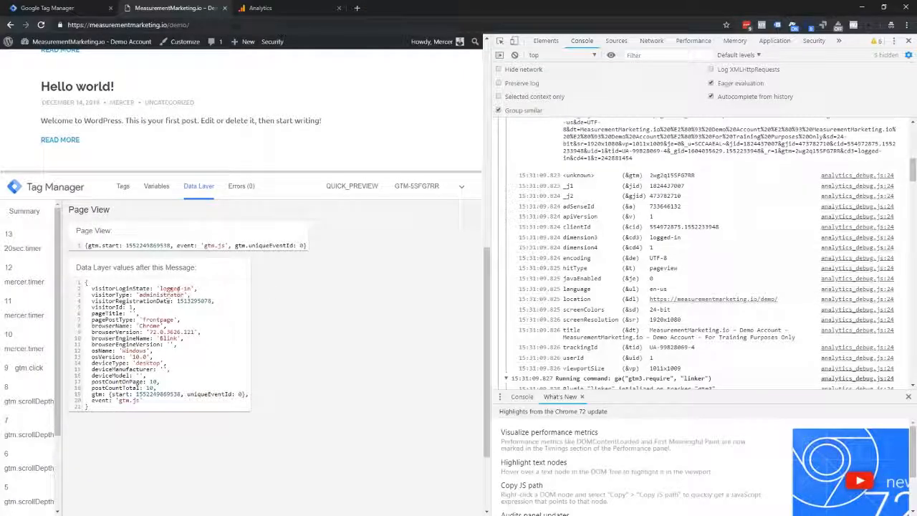
left_click(48, 8)
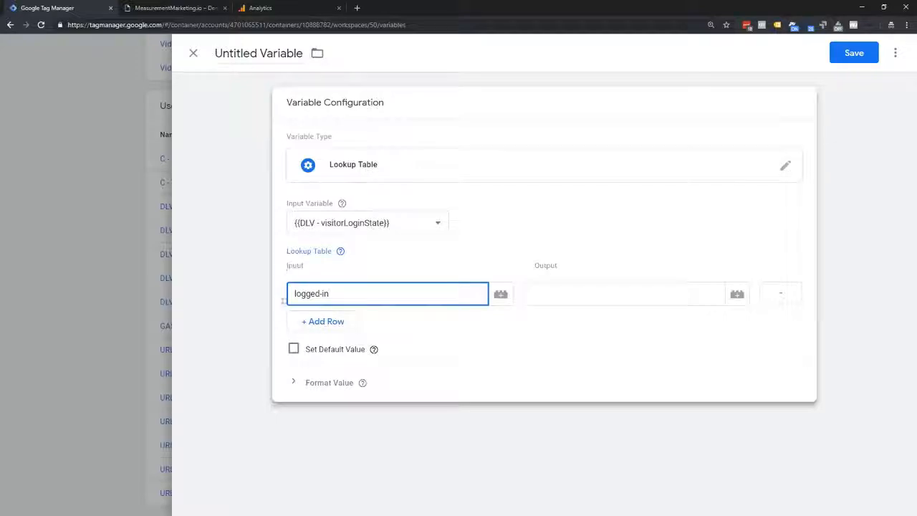
Set the output for the logged-in row to "Active User".
left_click(573, 293)
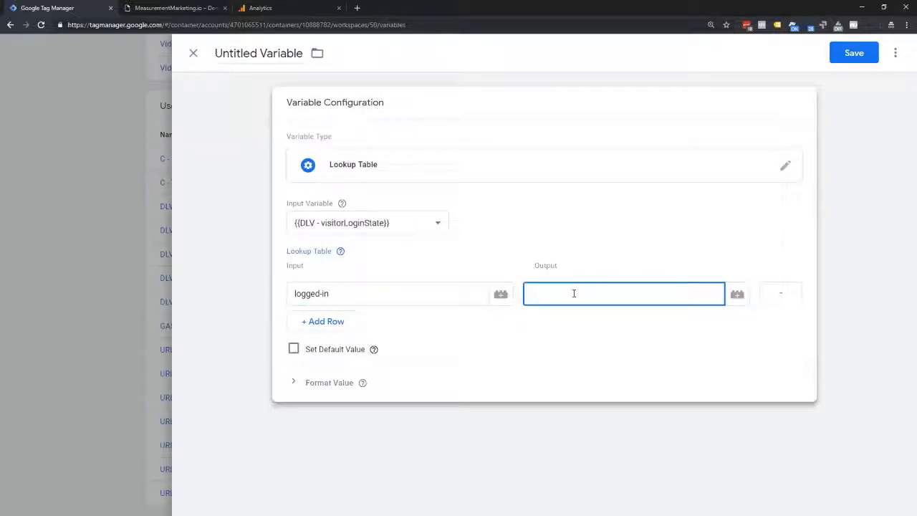
type("Logge")
key("BackSpace")
key("BackSpace")
key("BackSpace")
key("BackSpace")
key("BackSpace")
key("BackSpace")
key("BackSpace")
key("BackSpace")
key("BackSpace")
key("BackSpace")
key("BackSpace")
key("BackSpace")
key("BackSpace")
type("Active User")
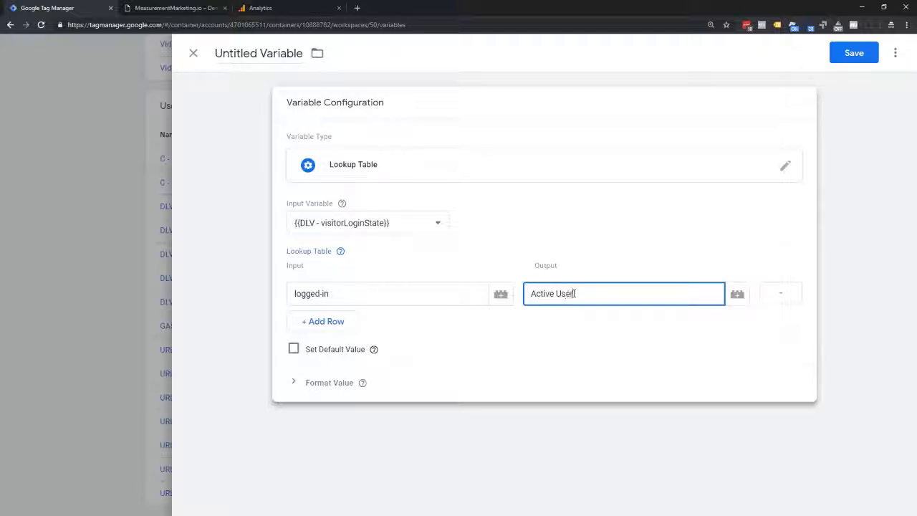
left_click(336, 342)
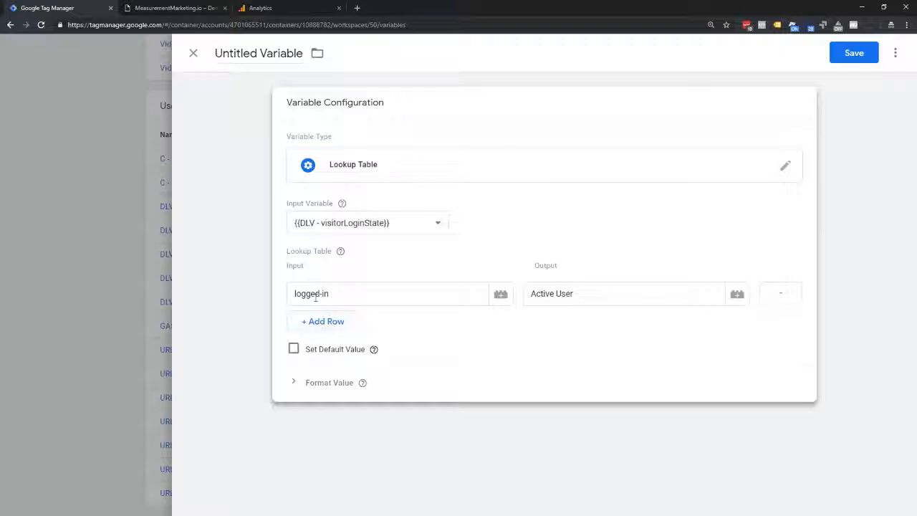
left_click_drag(297, 294, 344, 295)
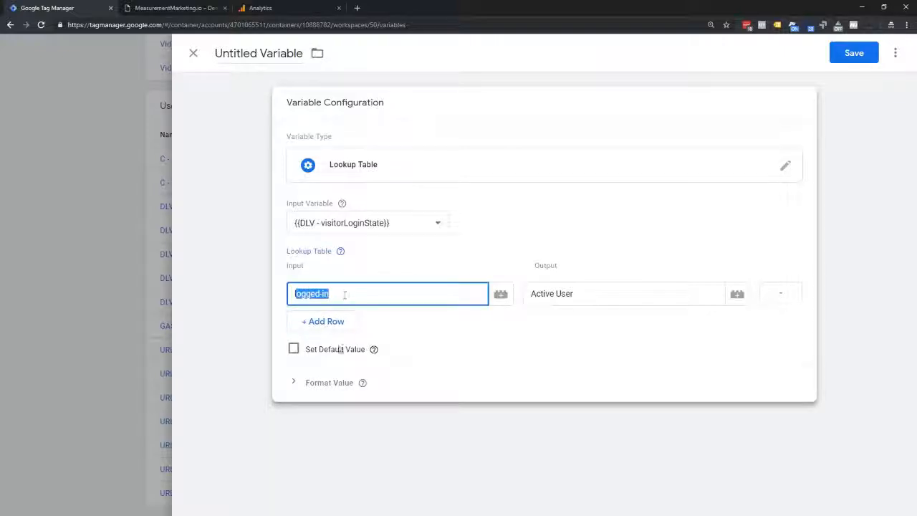
Enable a default value for the lookup table and set it to "Inactive User".
left_click(292, 348)
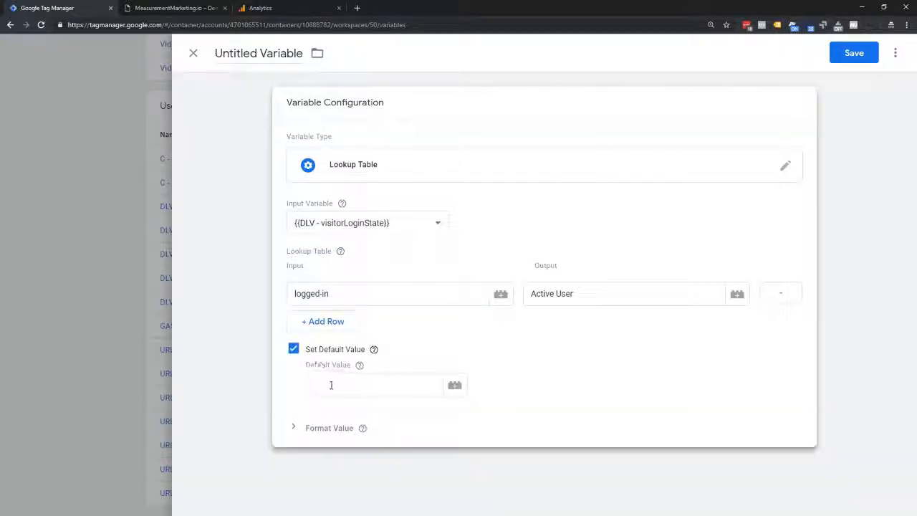
left_click(331, 385)
type("n")
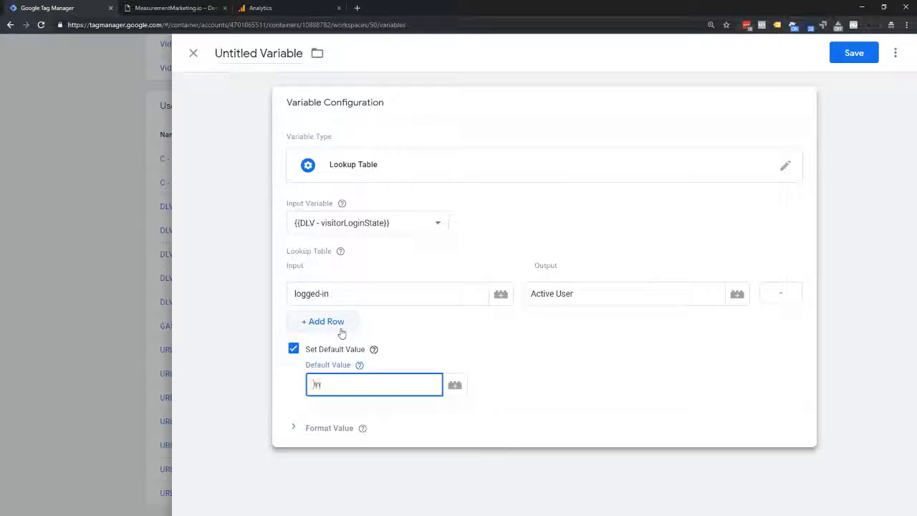
type("nactive User")
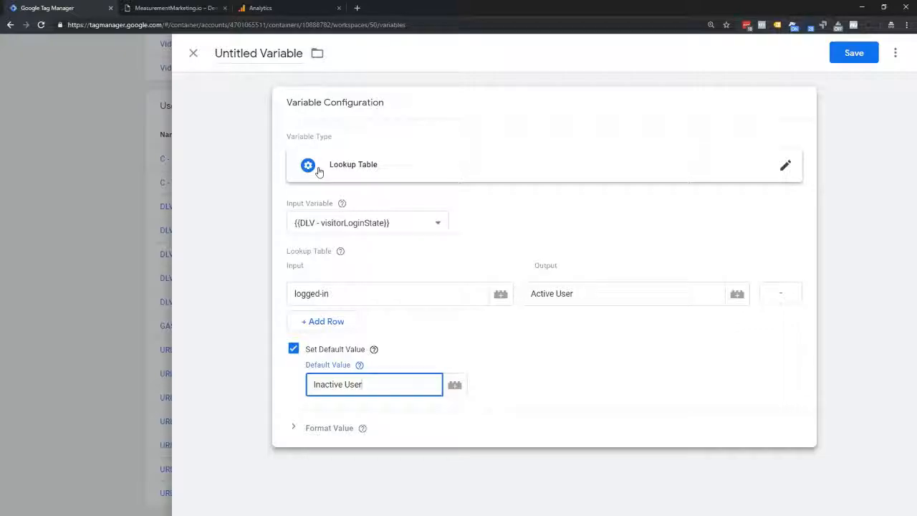
left_click(373, 240)
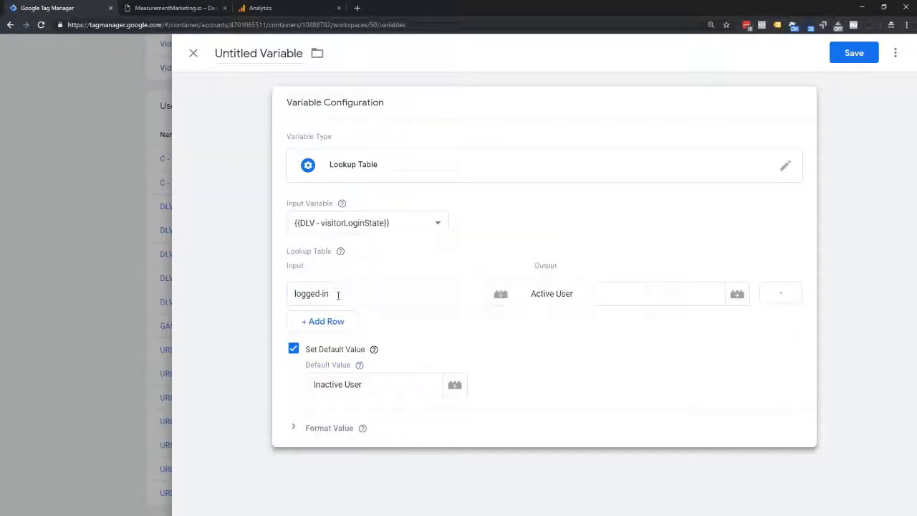
left_click_drag(329, 294, 289, 294)
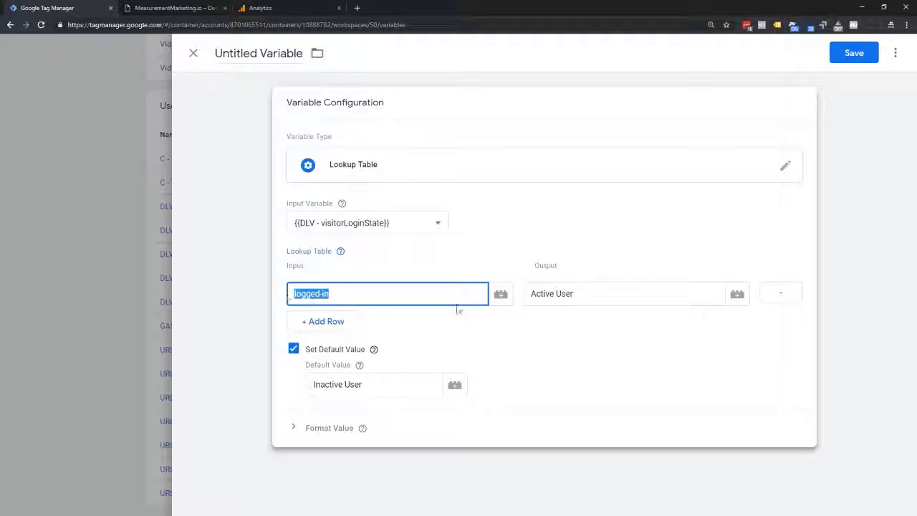
key("Tab")
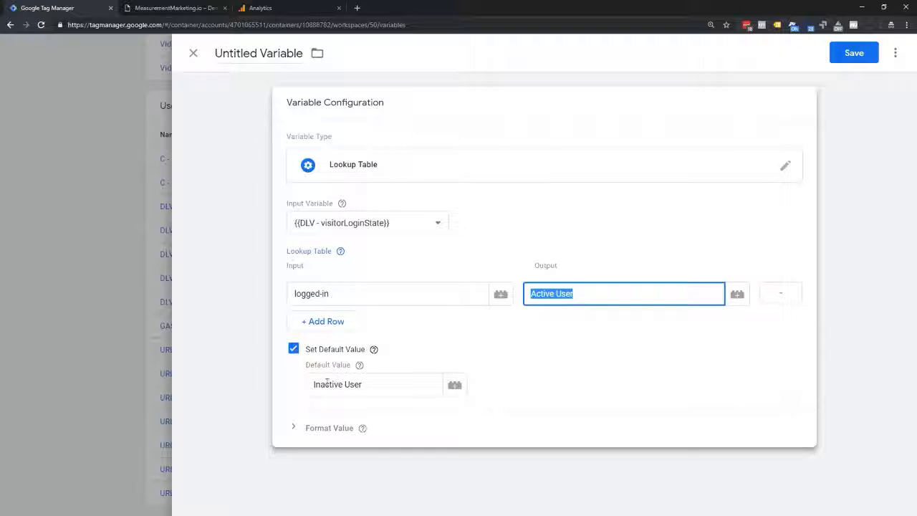
left_click_drag(313, 386, 375, 387)
left_click(338, 297)
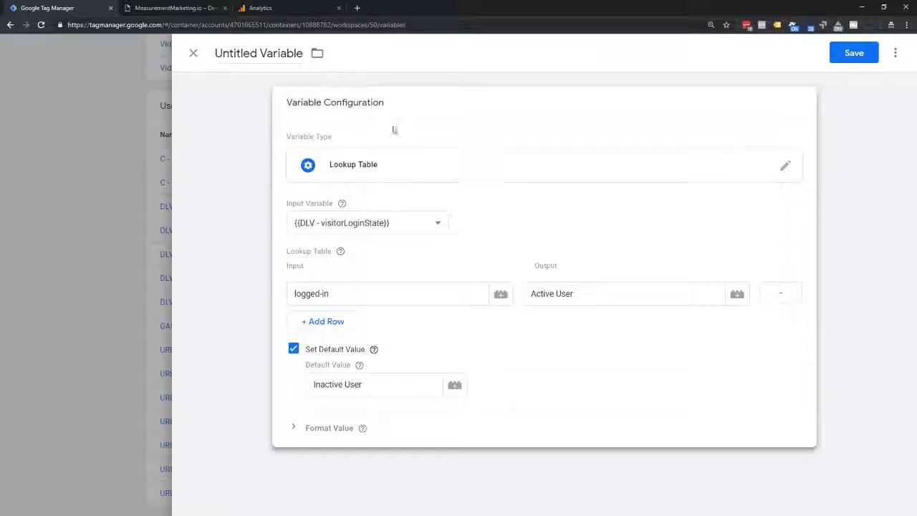
Save the lookup table variable under the name "LT - Active User".
left_click(852, 54)
type("LT - A")
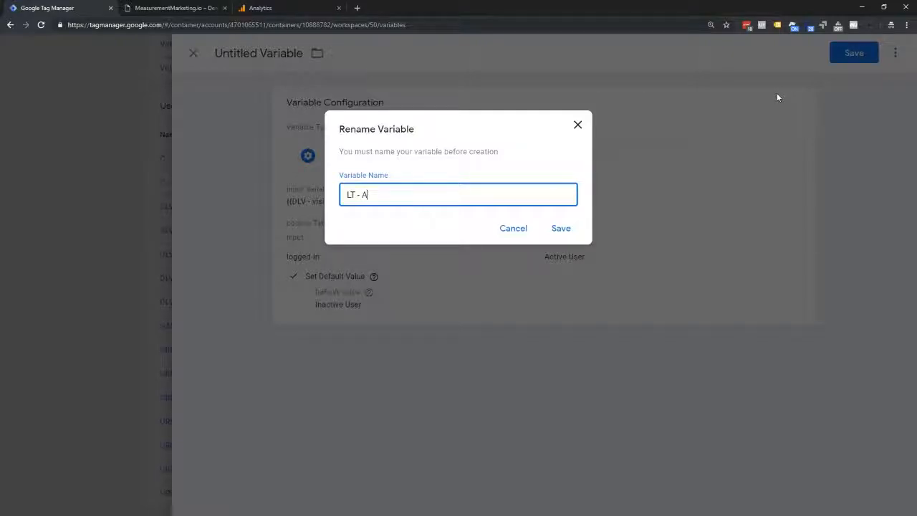
type("ctive User")
left_click(561, 232)
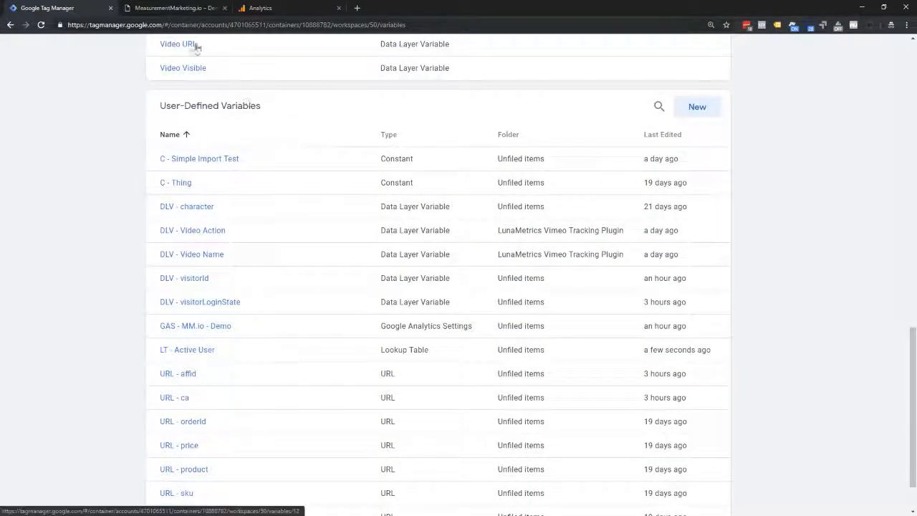
Refresh the workspace preview and reload the MeasurementMarketing.io demo page.
scroll(258, 125, "up", 15)
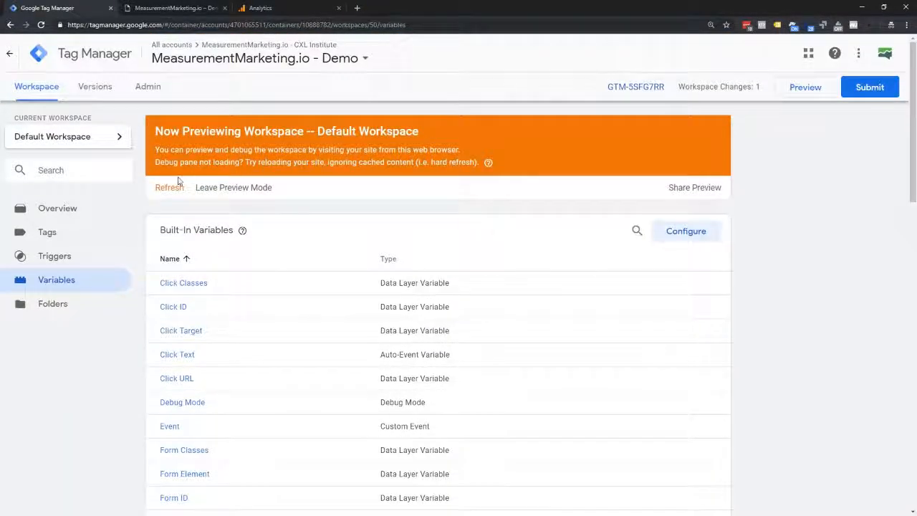
left_click(169, 187)
left_click(153, 7)
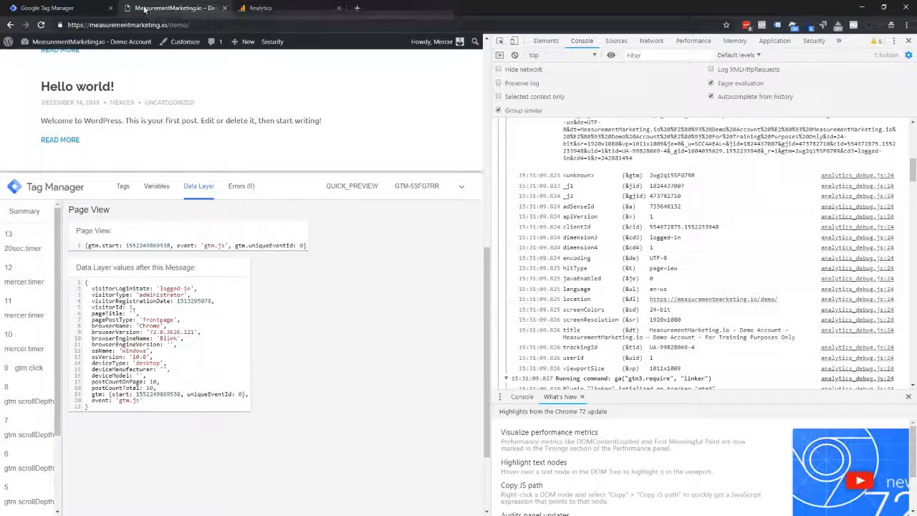
left_click(40, 25)
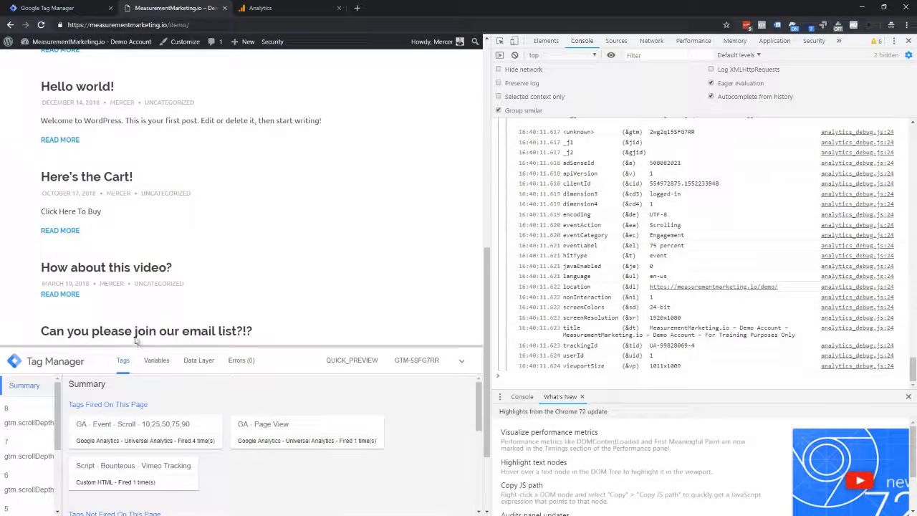
Examine the LT - Active User variable for the Page View event in the enlarged debug pane and return to the Tag Manager workspace.
left_click_drag(139, 346, 152, 116)
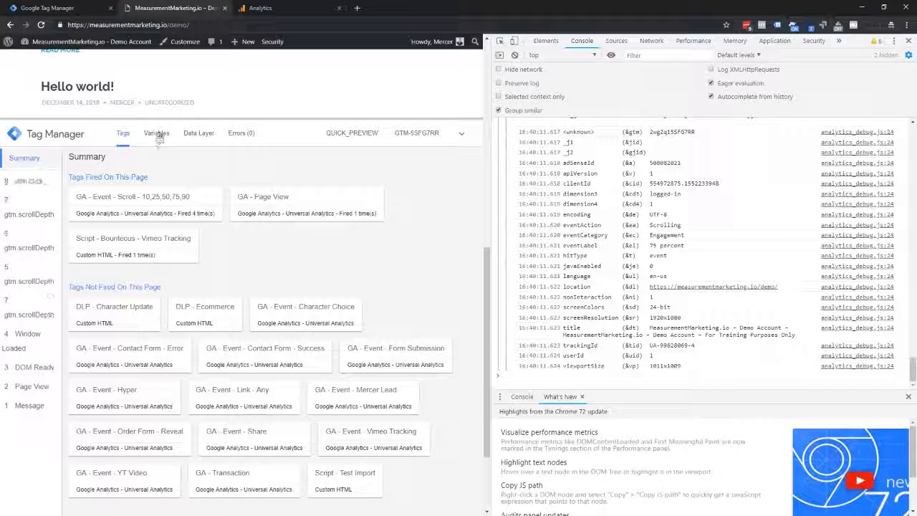
left_click(157, 134)
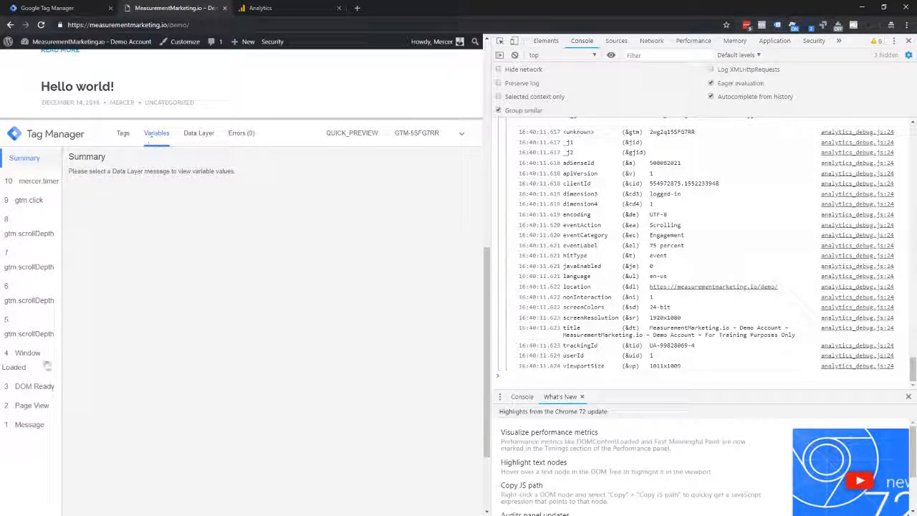
left_click(29, 413)
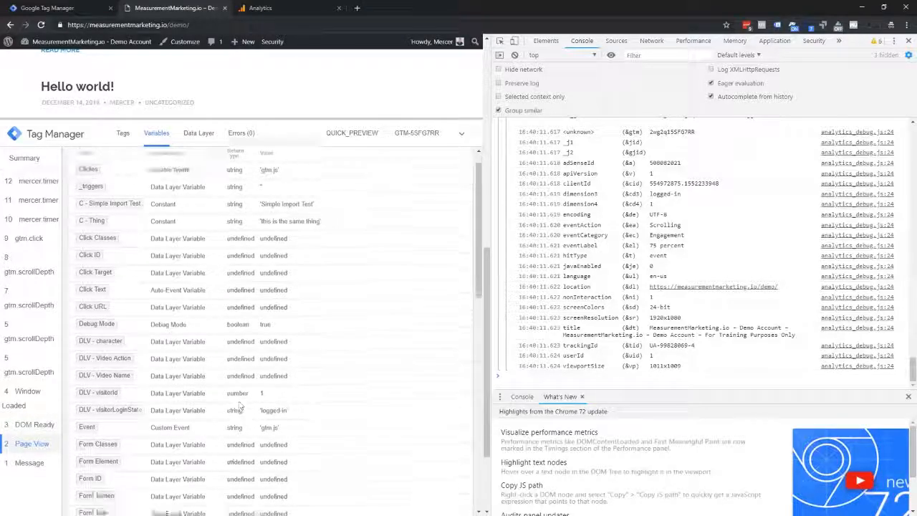
scroll(204, 401, "down", 3)
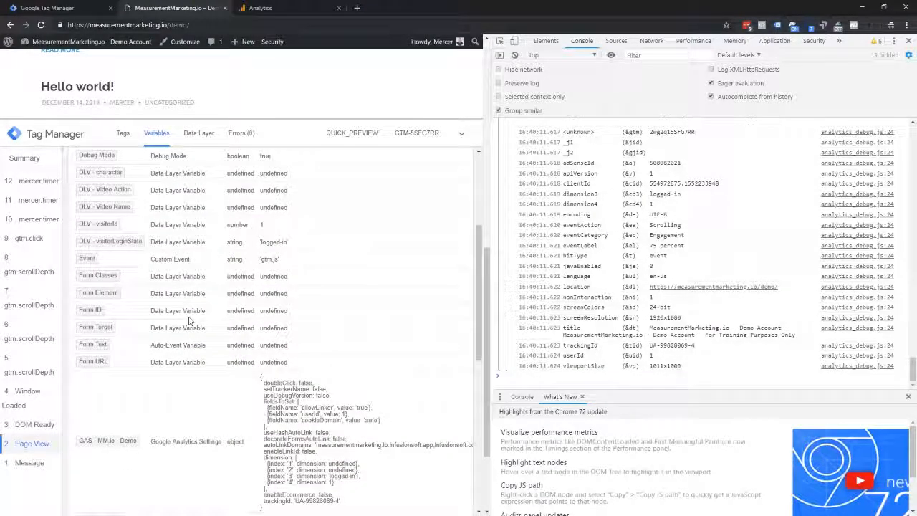
scroll(190, 320, "down", 3)
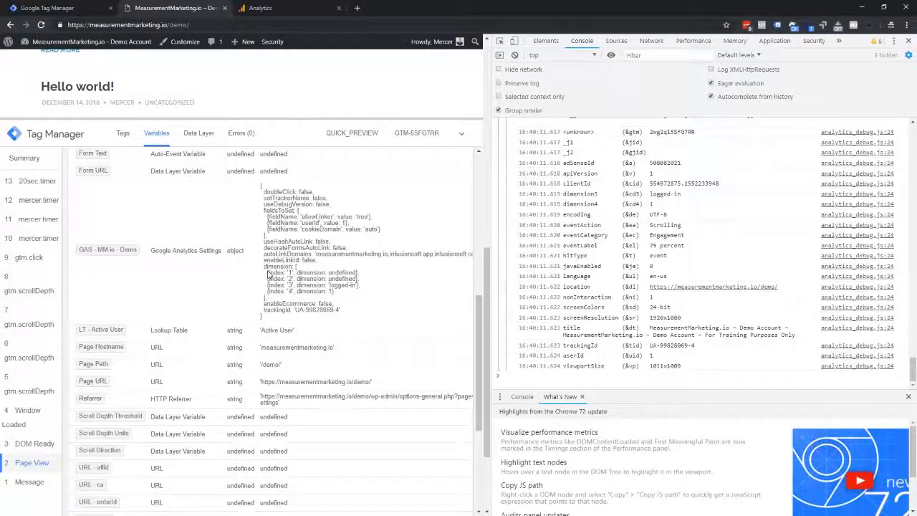
scroll(276, 281, "up", 5)
left_click(61, 8)
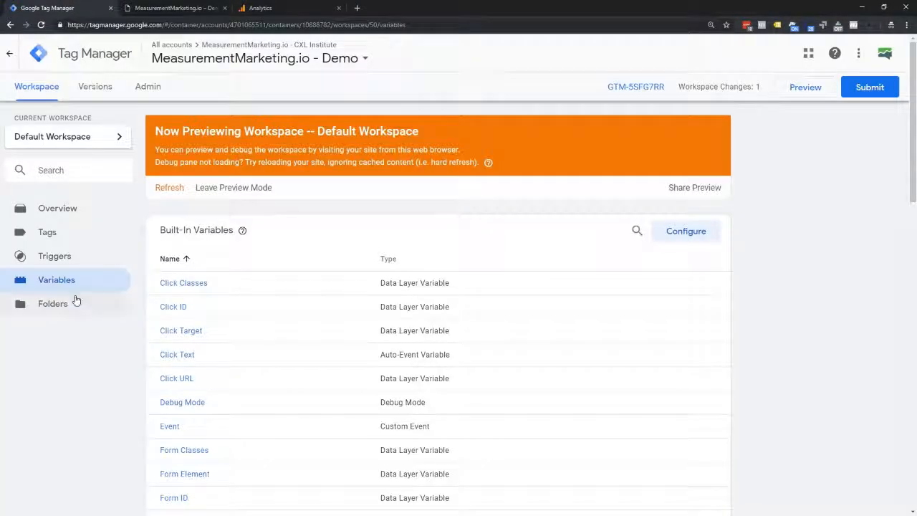
Try replacing the custom dimension 3 value in the GAS - MM.io - Demo variable with {{LT - Active User}}, and discard the changes.
scroll(205, 350, "down", 12)
left_click(184, 328)
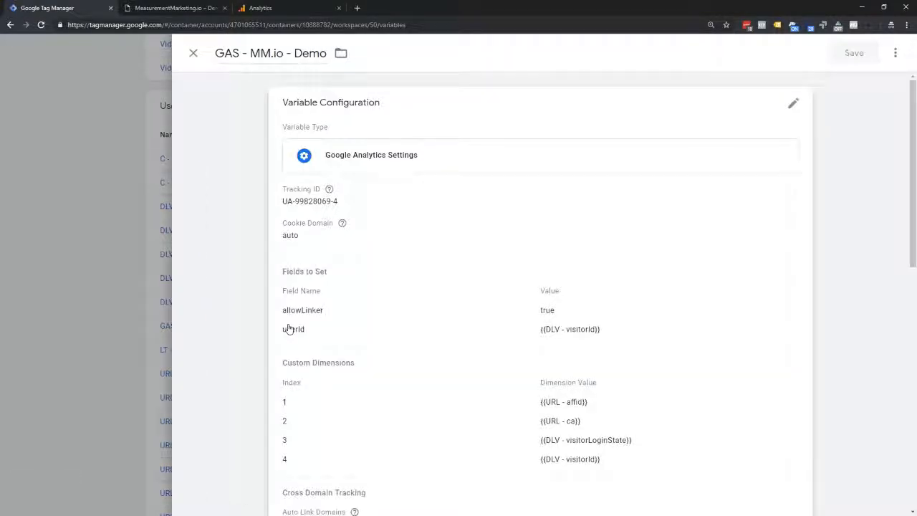
scroll(289, 329, "down", 1)
left_click(368, 343)
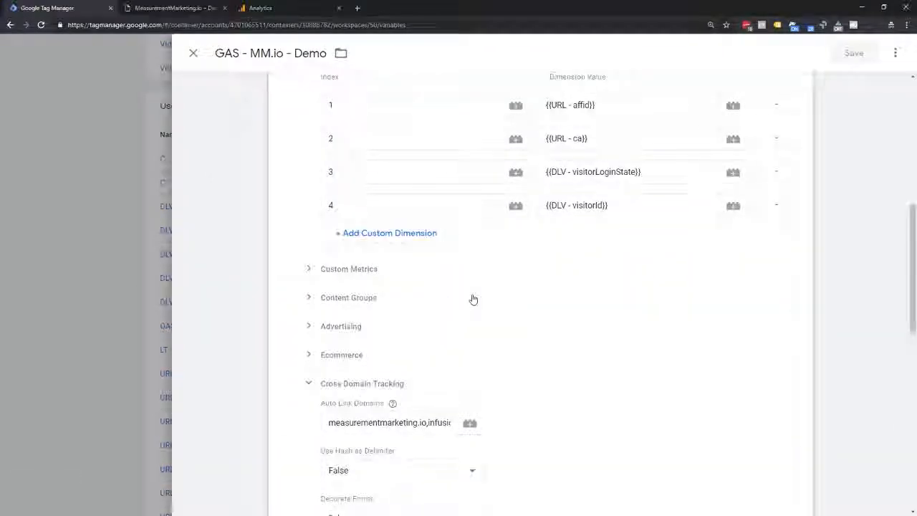
left_click_drag(662, 313, 501, 313)
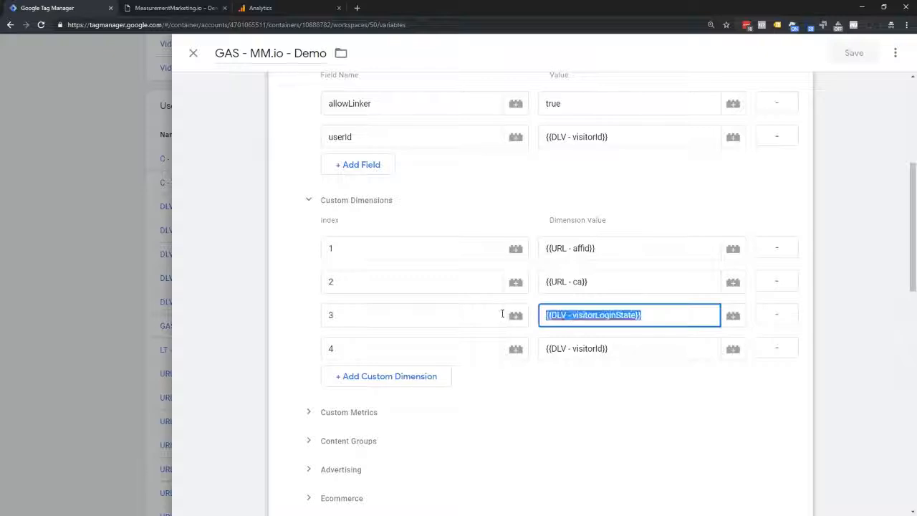
type("{{lt")
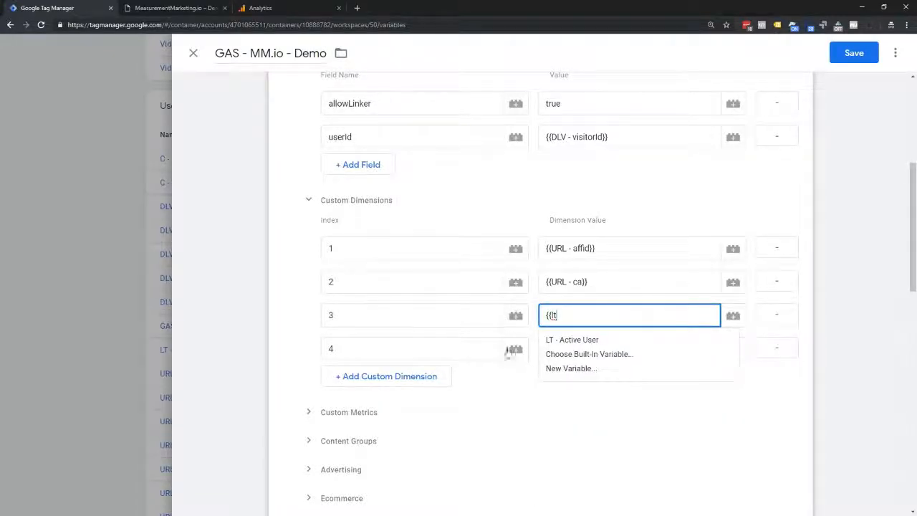
left_click(570, 341)
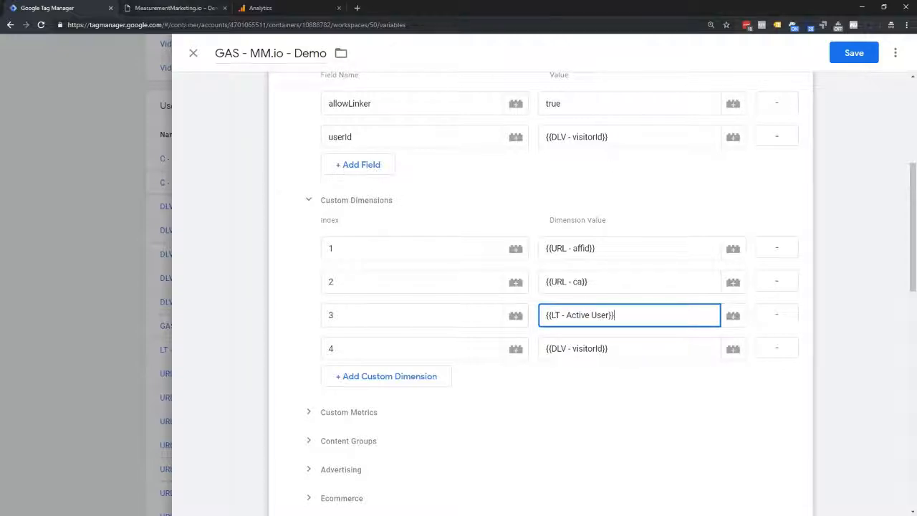
left_click(194, 56)
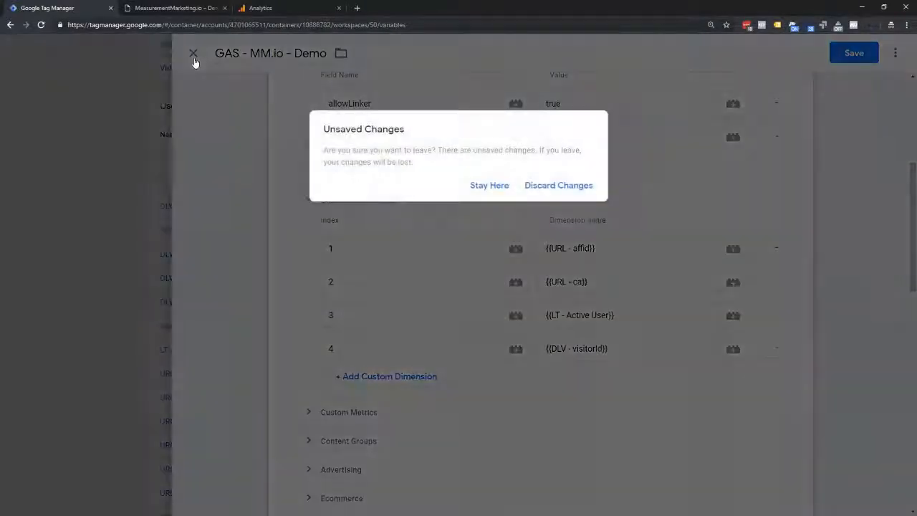
left_click(538, 186)
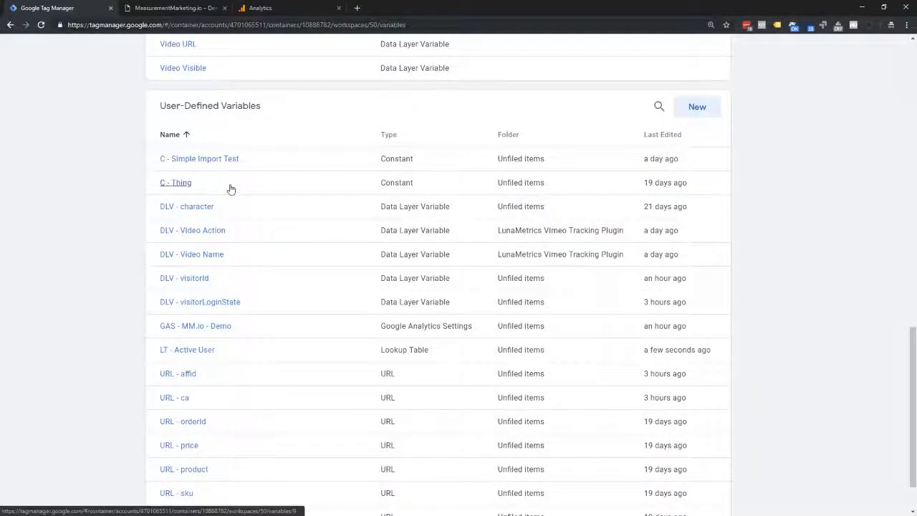
scroll(232, 197, "up", 2)
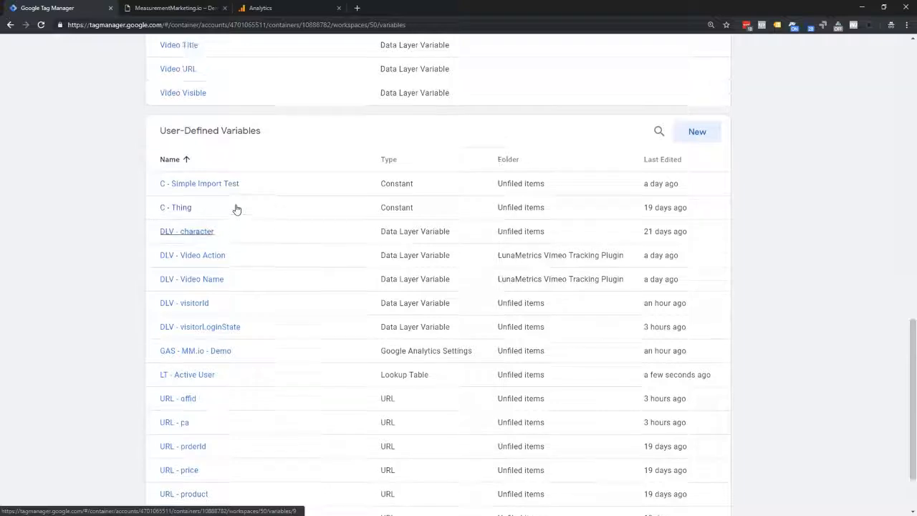
scroll(250, 296, "down", 2)
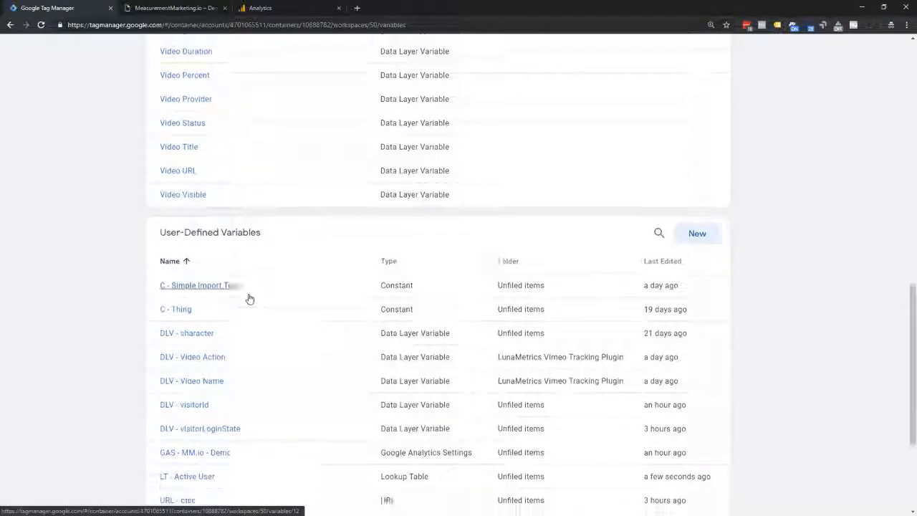
scroll(249, 298, "up", 9)
scroll(249, 296, "up", 3)
Check the URL variables in the demo page's debug pane and load the page with the query string ?ca=1.
left_click(172, 8)
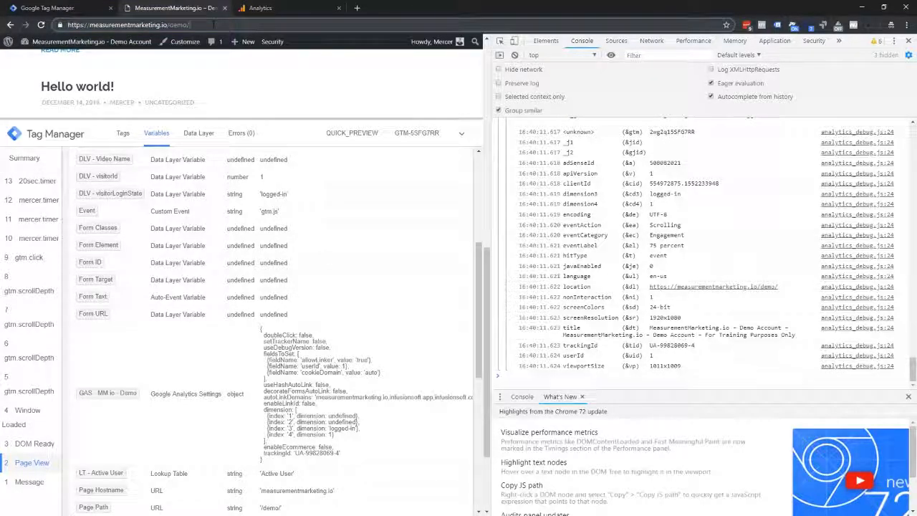
scroll(100, 349, "down", 5)
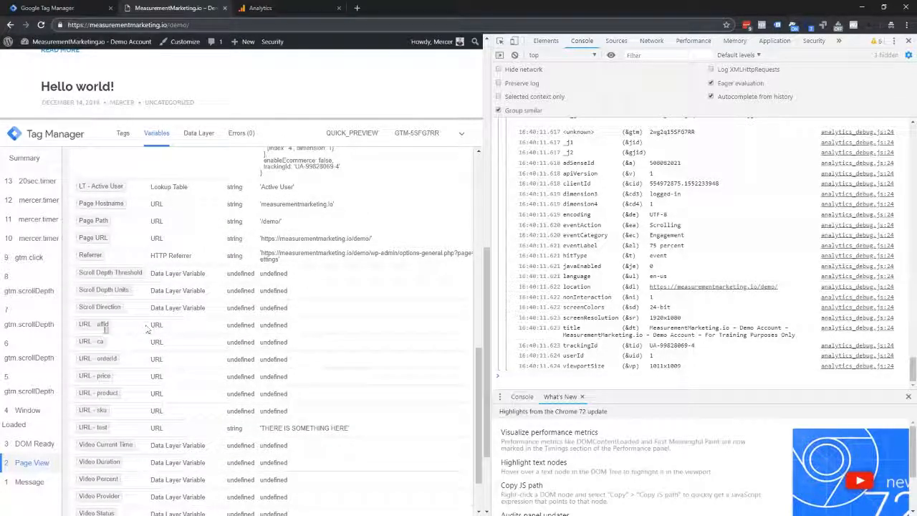
left_click(208, 24)
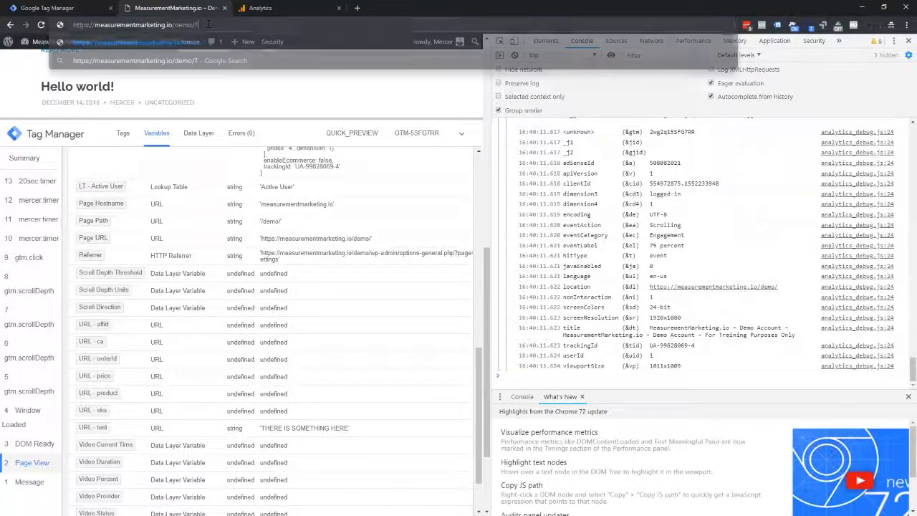
type("?ca=1")
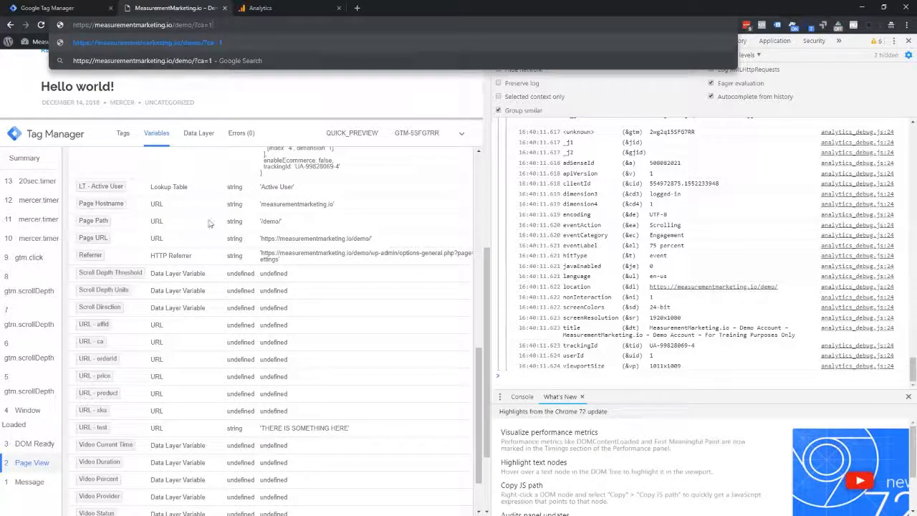
key("Return")
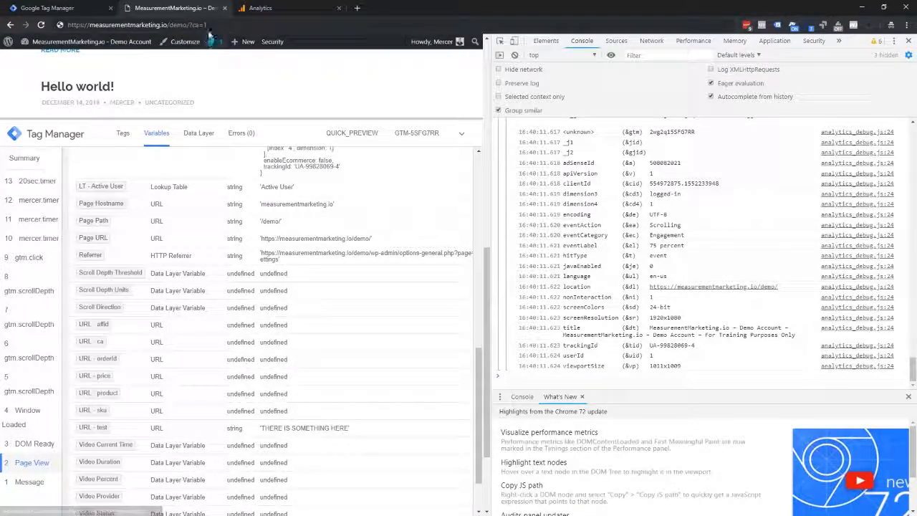
Start a new user-defined variable in the Tag Manager workspace and bring up the choice of variable types.
left_click(45, 8)
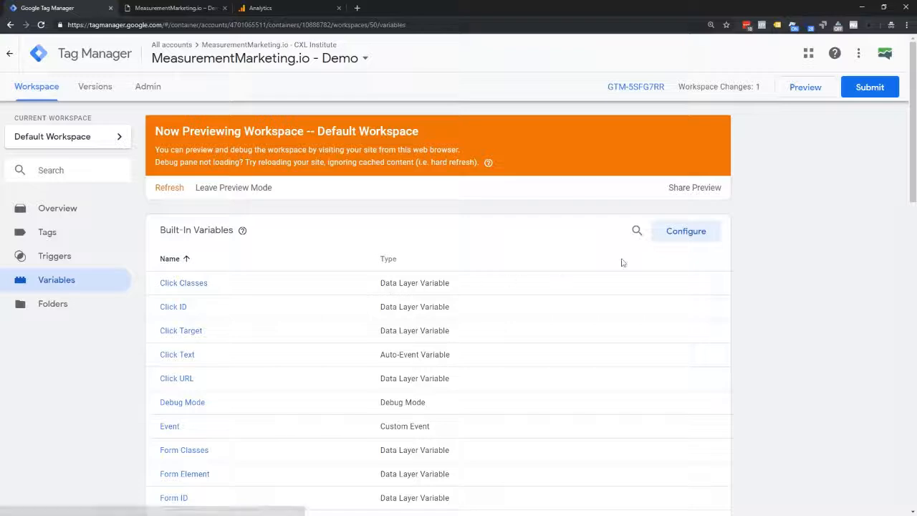
scroll(450, 280, "down", 9)
scroll(448, 282, "down", 3)
scroll(388, 272, "up", 1)
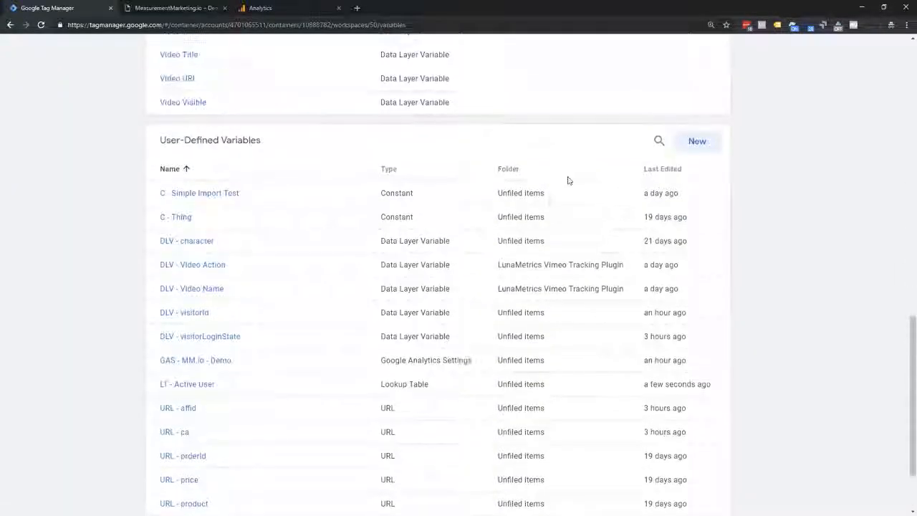
left_click(699, 142)
left_click(618, 167)
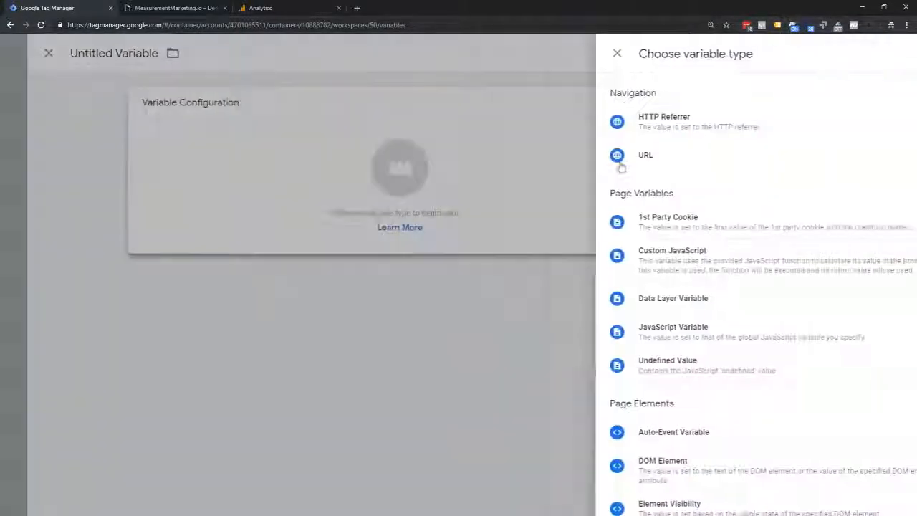
left_click(144, 5)
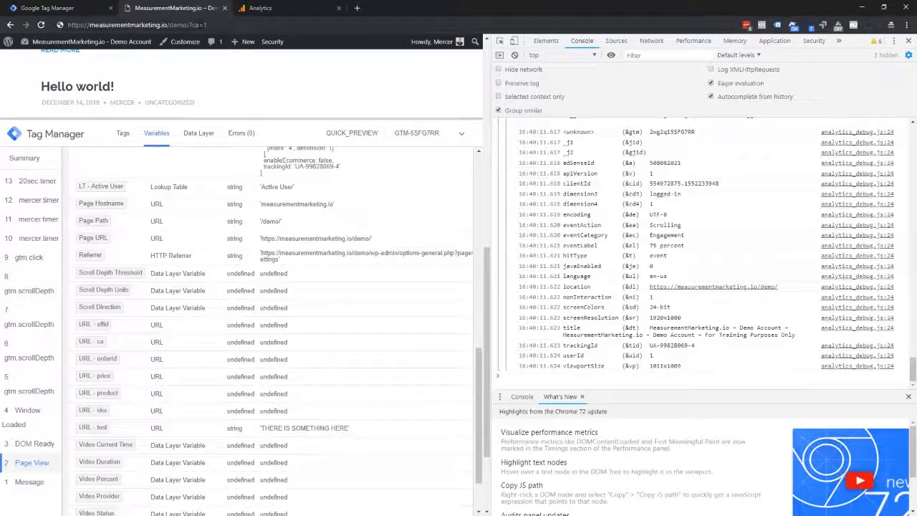
double_click(205, 24)
type("so")
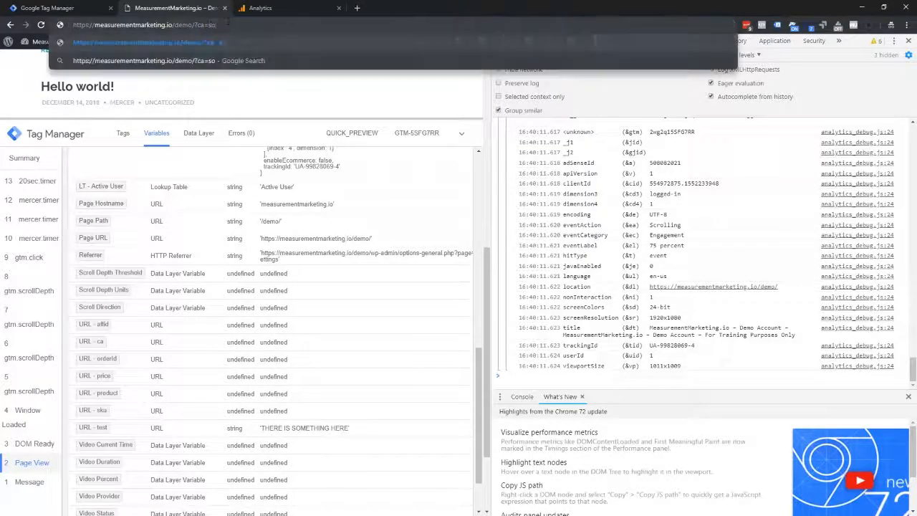
key("BackSpace")
key("BackSpace")
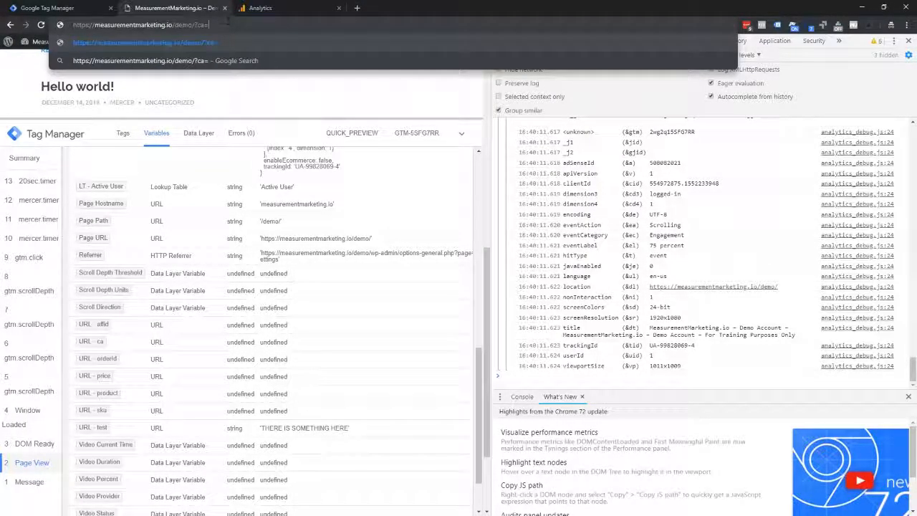
left_click(68, 8)
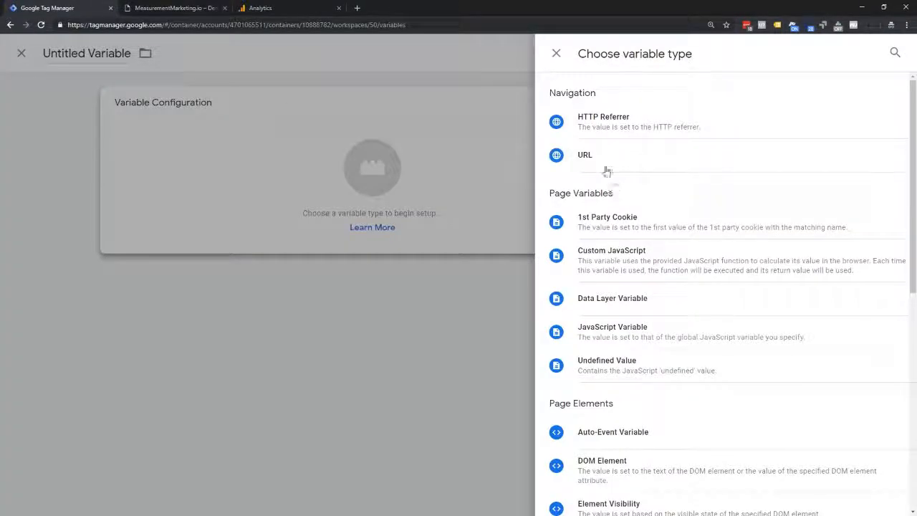
Make the new variable a Lookup Table with {{URL - ca}} as its input variable.
scroll(606, 215, "down", 2)
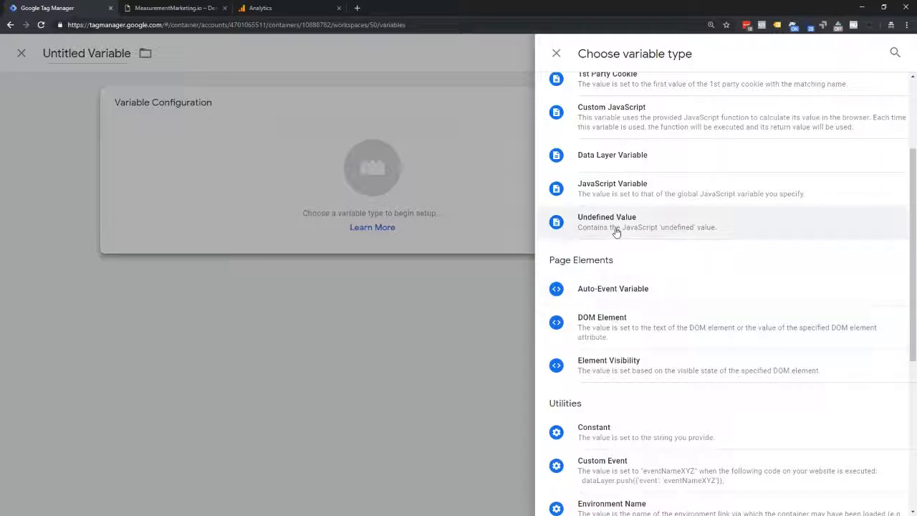
scroll(614, 231, "down", 1)
scroll(614, 313, "down", 1)
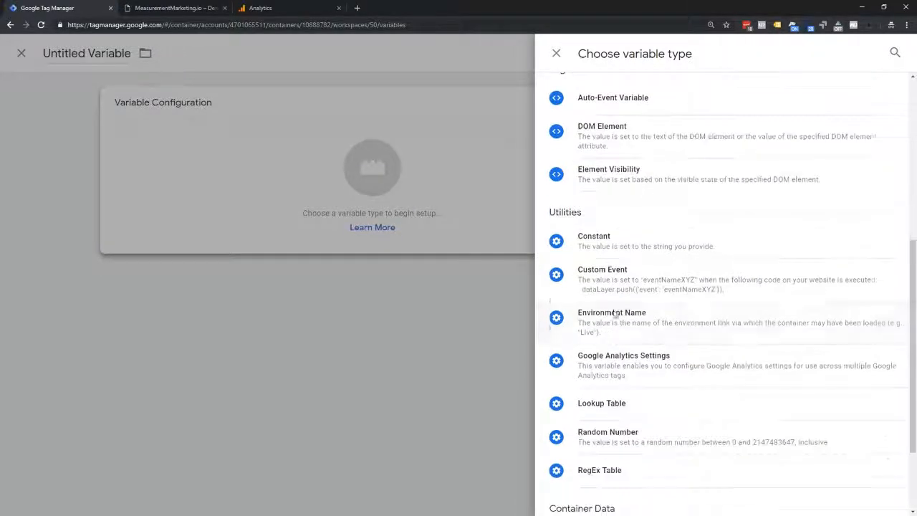
left_click(600, 403)
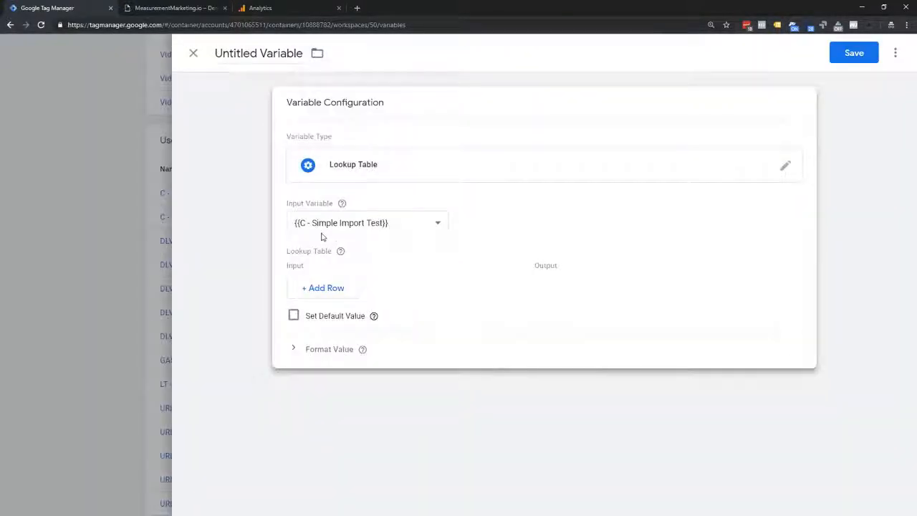
left_click(321, 233)
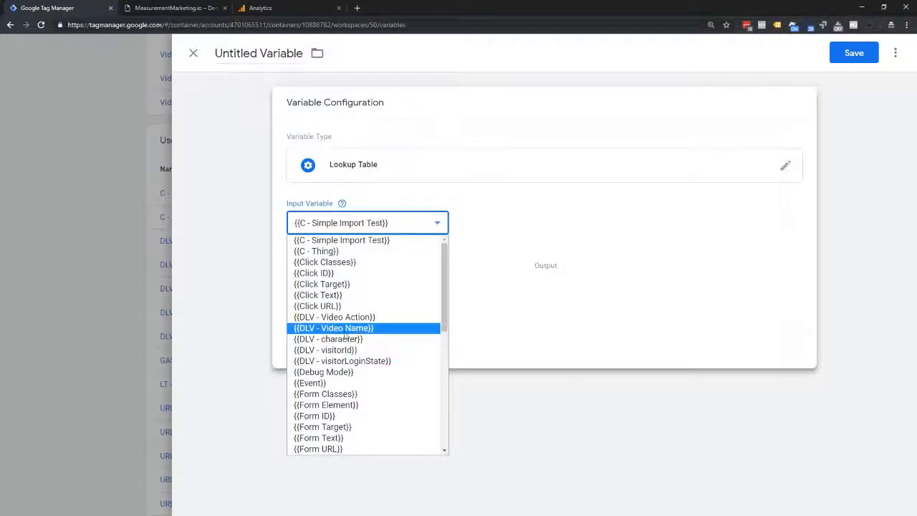
scroll(333, 354, "down", 5)
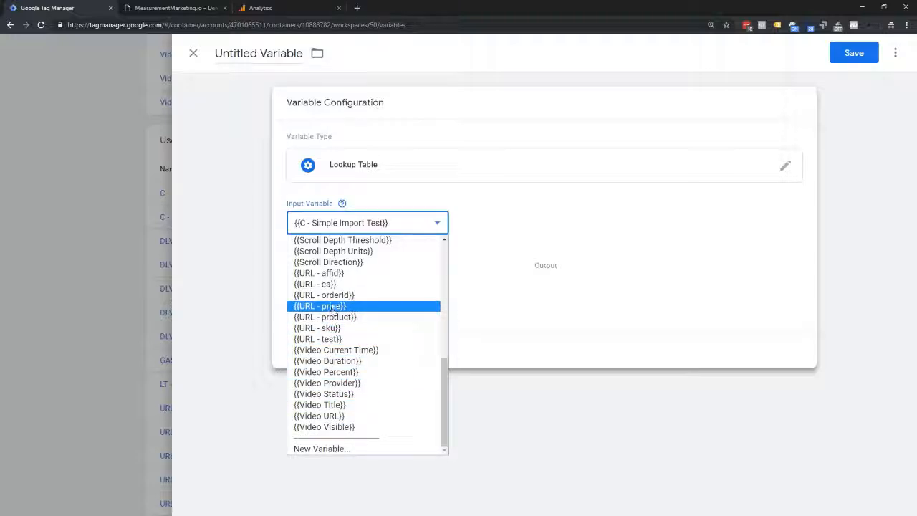
left_click(327, 283)
Add a lookup table row that maps input 1 to the output "Social Media".
left_click(327, 288)
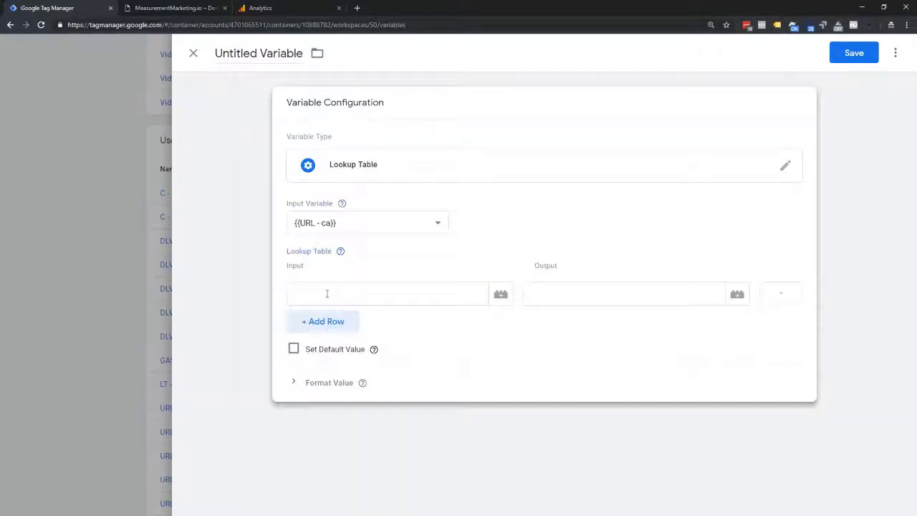
left_click(326, 294)
type("1")
left_click(577, 297)
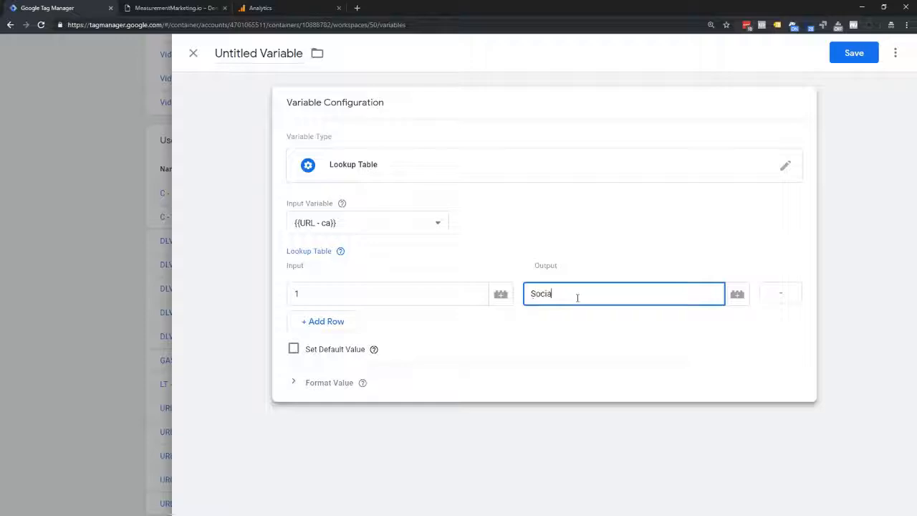
type("Social Media")
Add a second lookup row that maps input 2 to the output "Ecommerce Owner".
left_click(336, 322)
left_click(336, 326)
type("2")
left_click(552, 328)
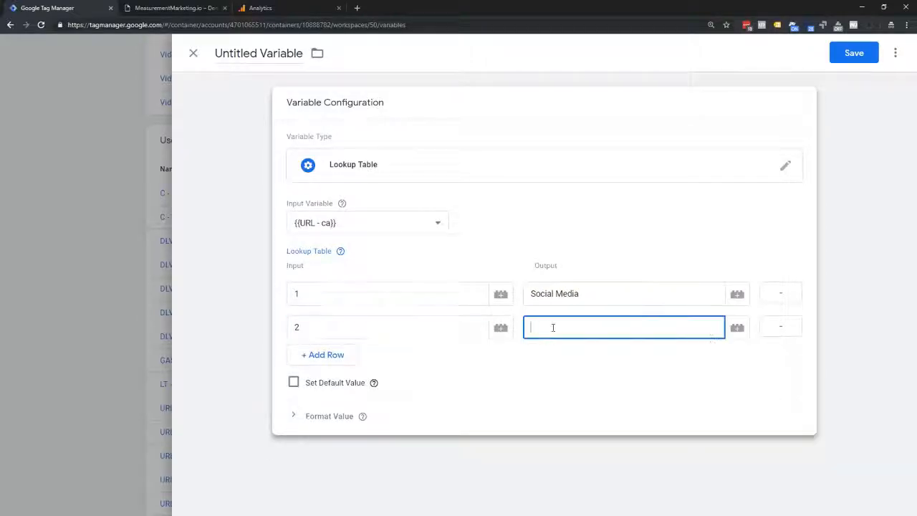
type("Ecommerce Owner")
Add a third lookup row that maps input 3 to the output "Marketing Automator".
left_click(333, 354)
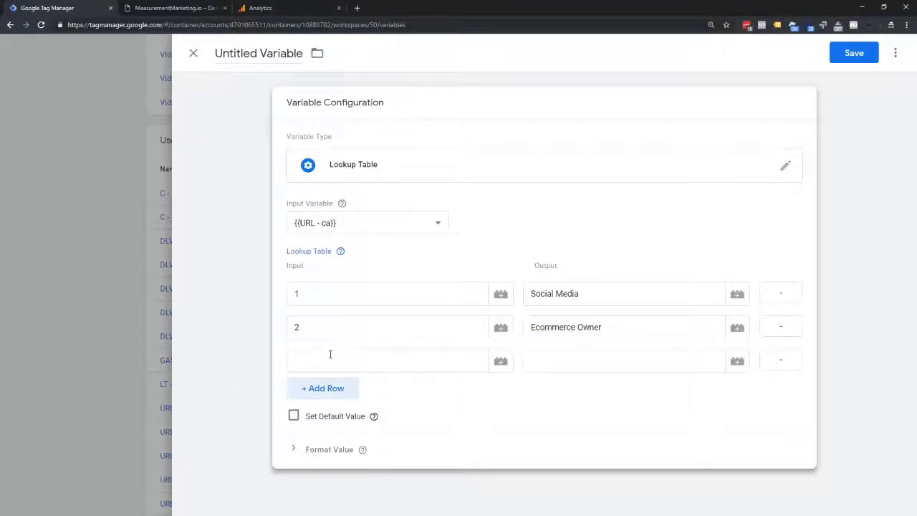
left_click(331, 355)
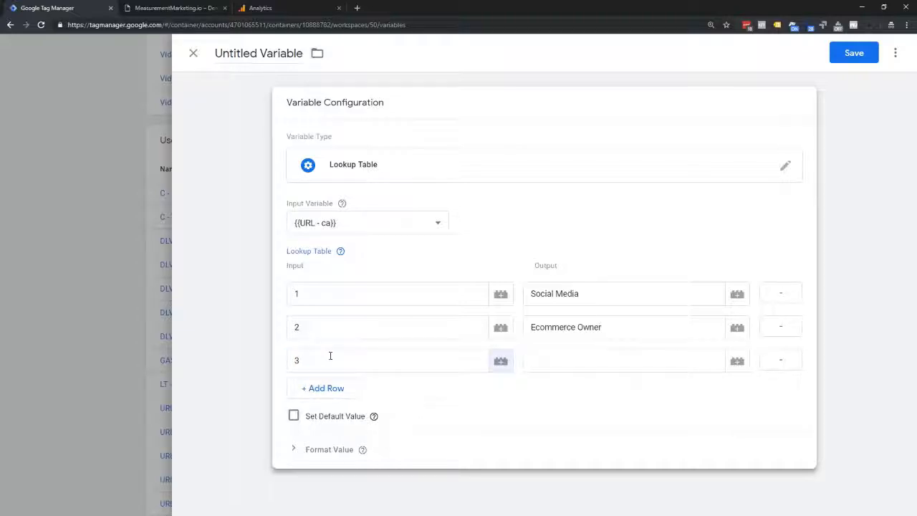
key("Tab")
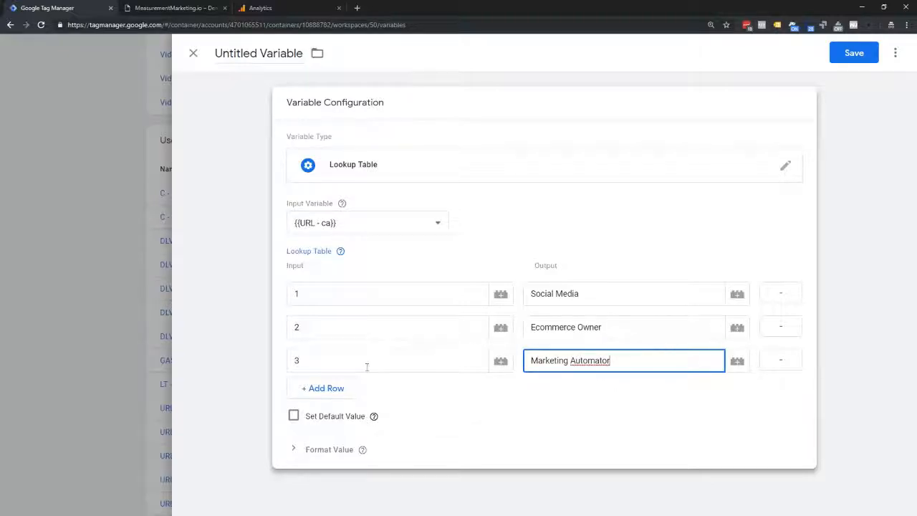
left_click(344, 190)
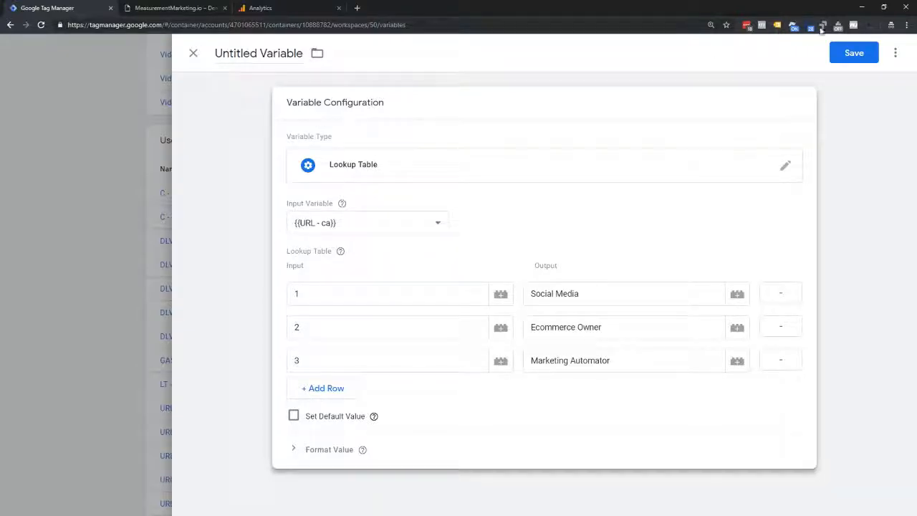
Save the new lookup table variable under the name "LT - Customer Avatat".
left_click(841, 58)
type("T - Customer Avatat")
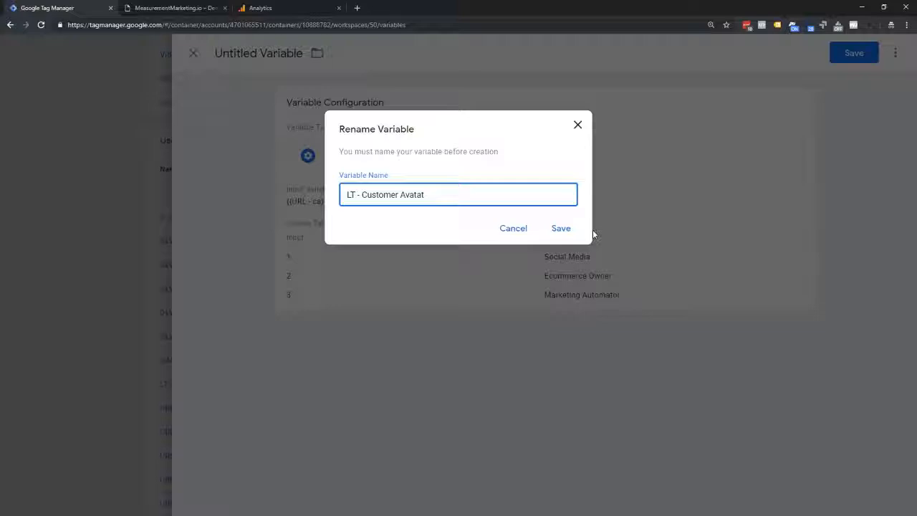
left_click(566, 228)
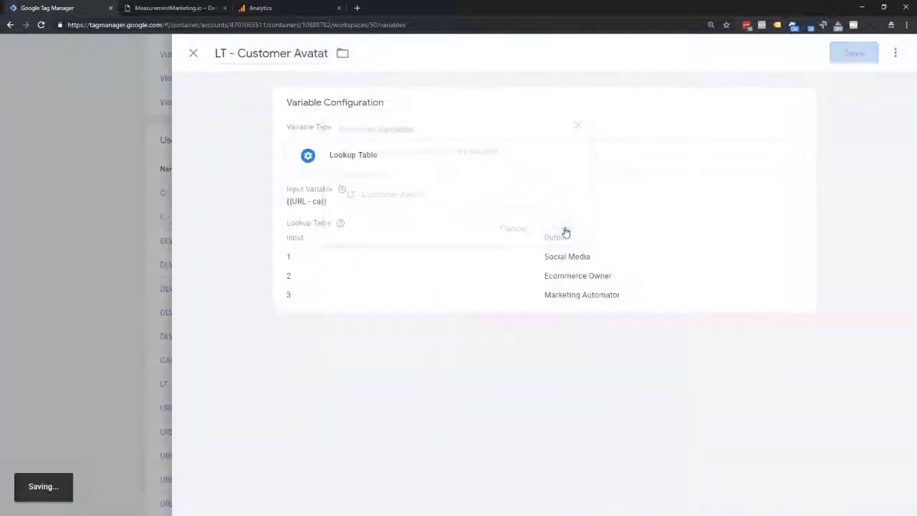
Refresh the workspace preview and reload the demo site page so the new lookup table variable is included.
scroll(575, 167, "up", 15)
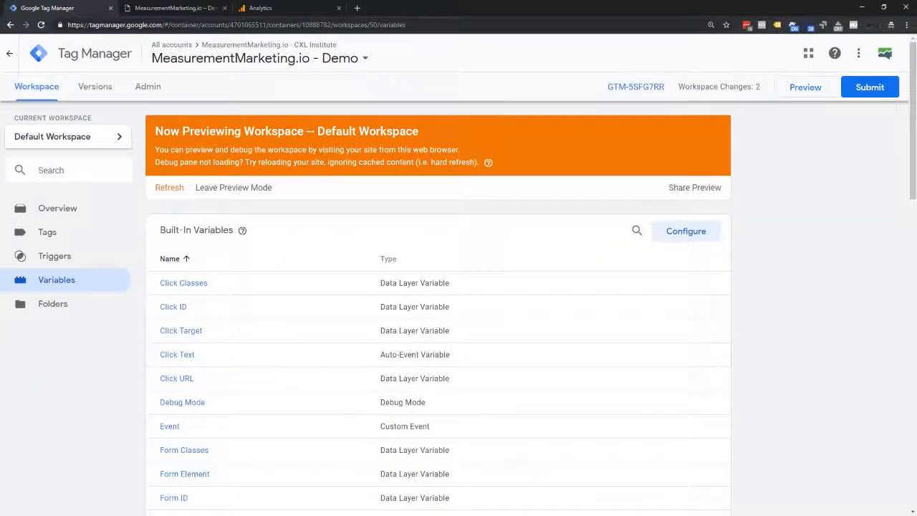
left_click(160, 189)
left_click(154, 8)
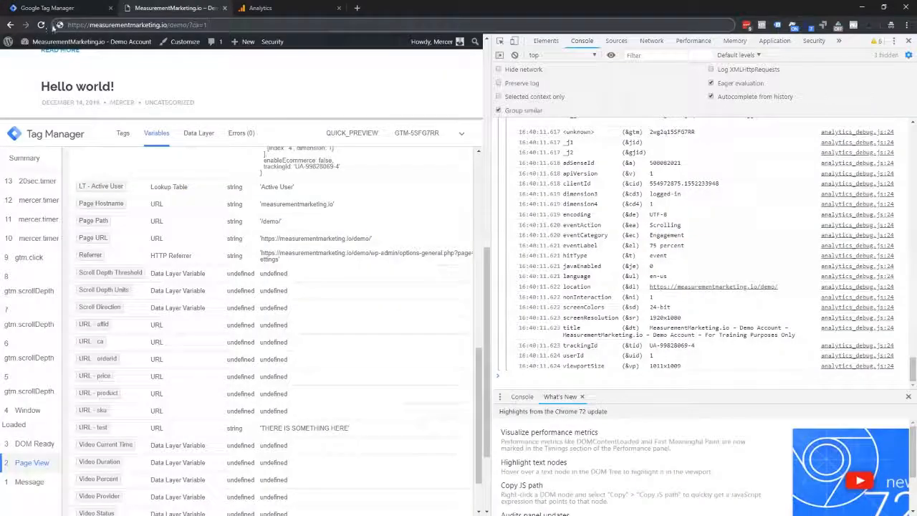
left_click(41, 24)
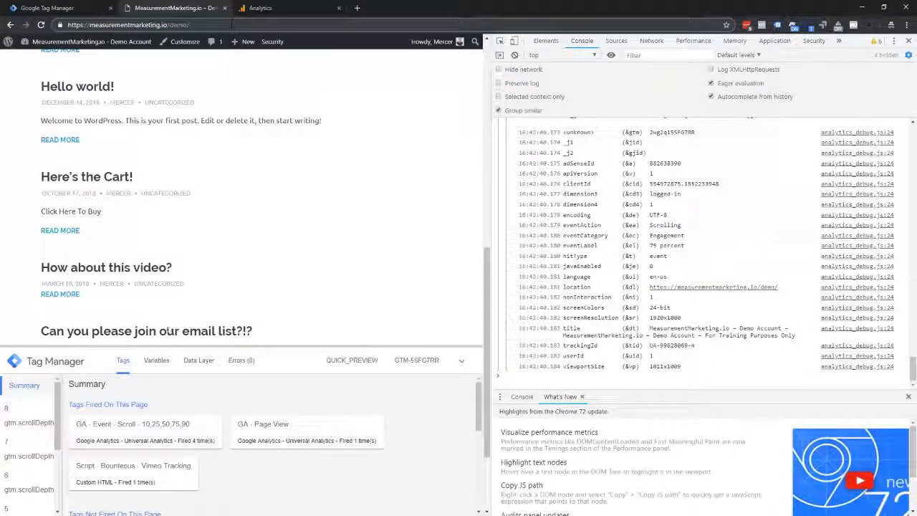
Enlarge the debug pane and examine the LT - Customer Avatat and URL - ca variables at the Page View event.
left_click_drag(160, 345, 164, 79)
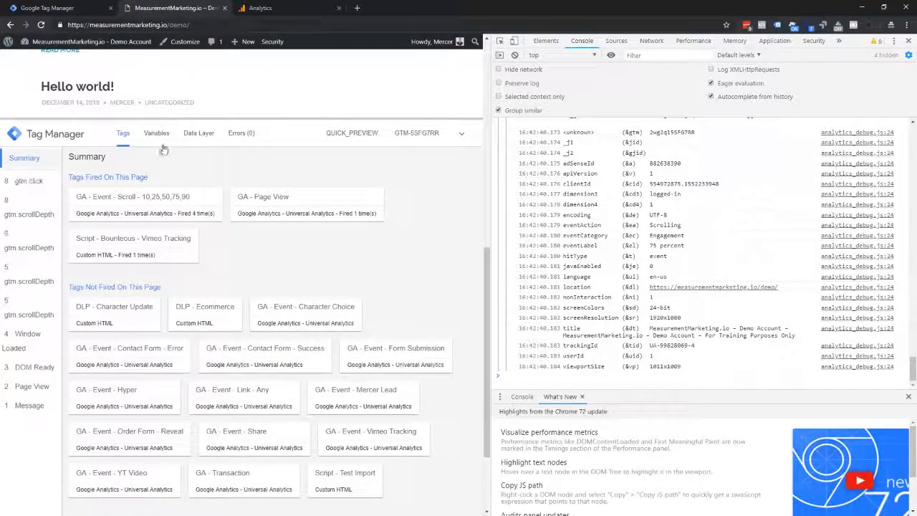
left_click(160, 143)
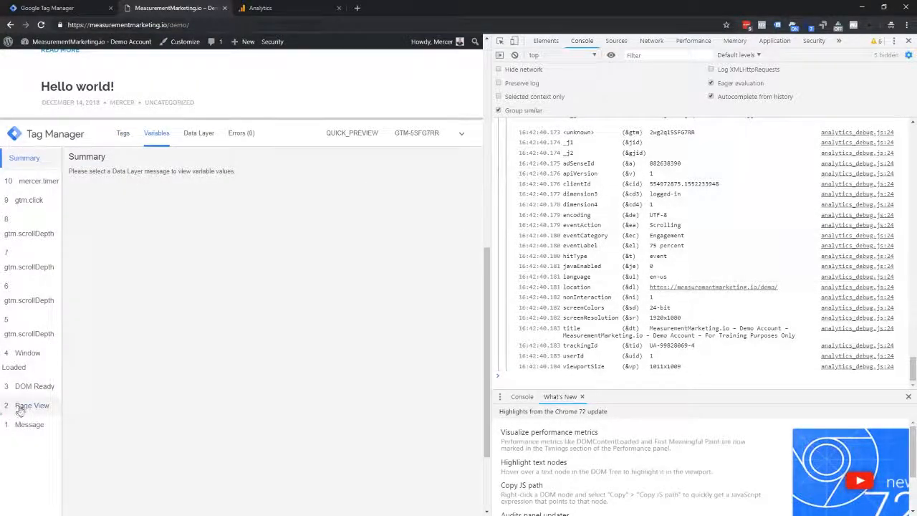
left_click(20, 408)
scroll(156, 374, "down", 5)
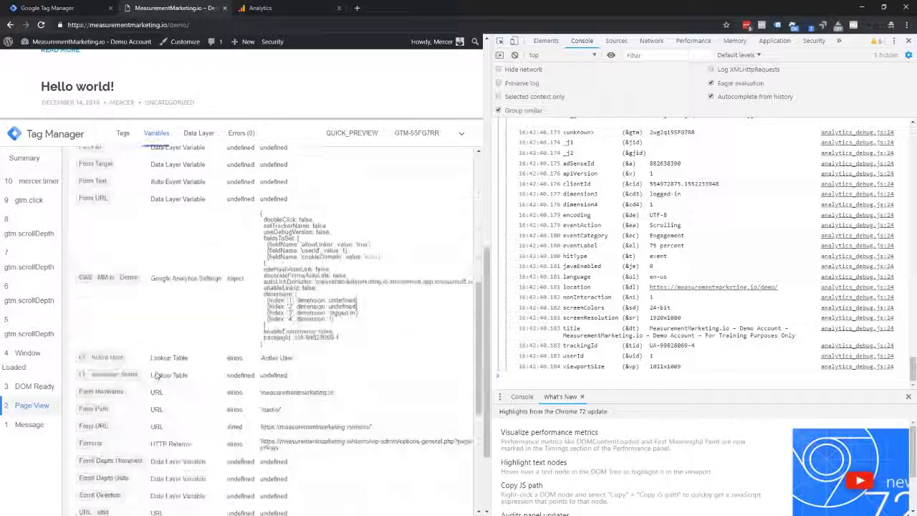
scroll(156, 374, "down", 3)
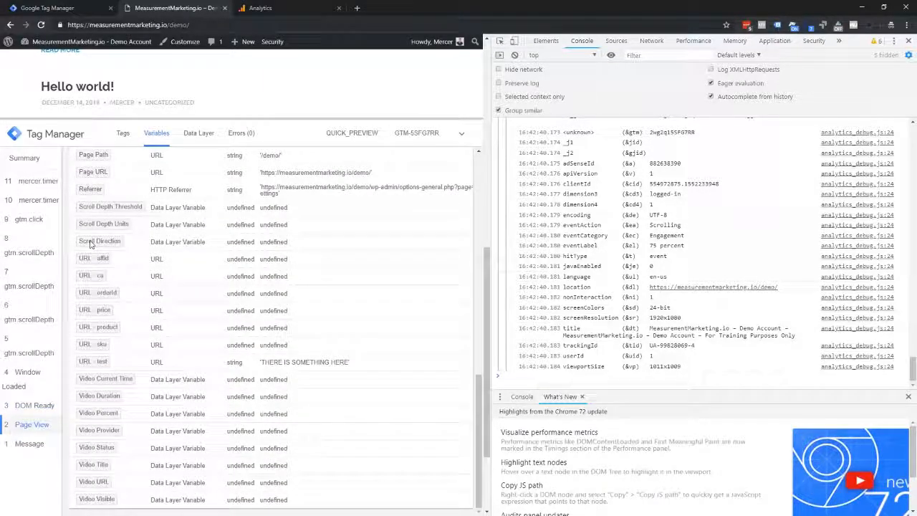
scroll(90, 244, "up", 3)
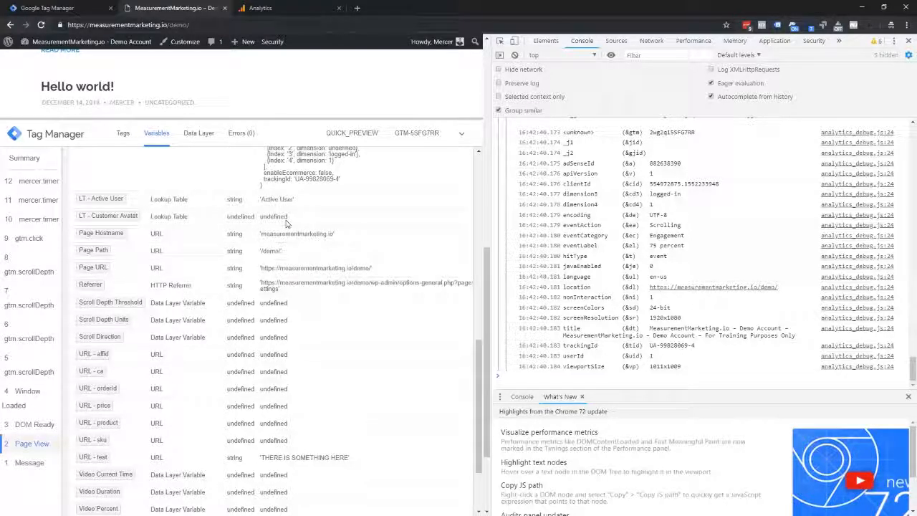
scroll(287, 224, "up", 6)
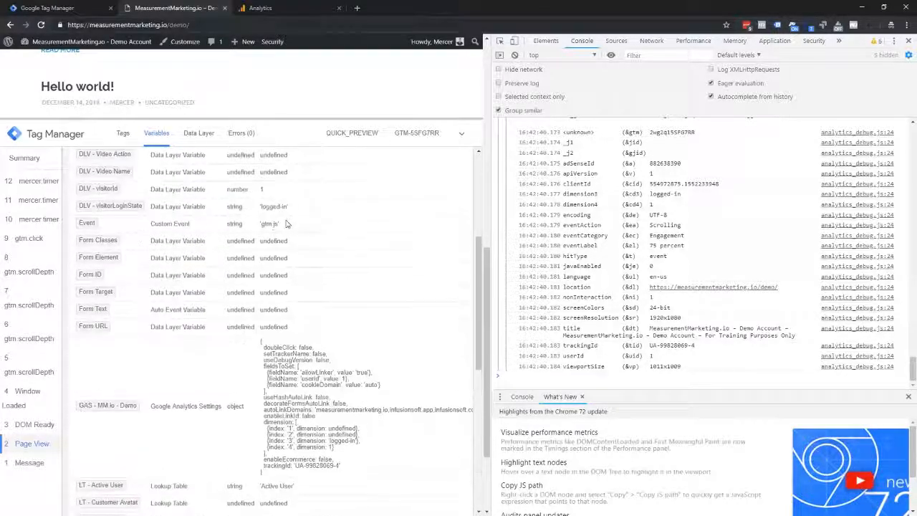
scroll(287, 223, "down", 7)
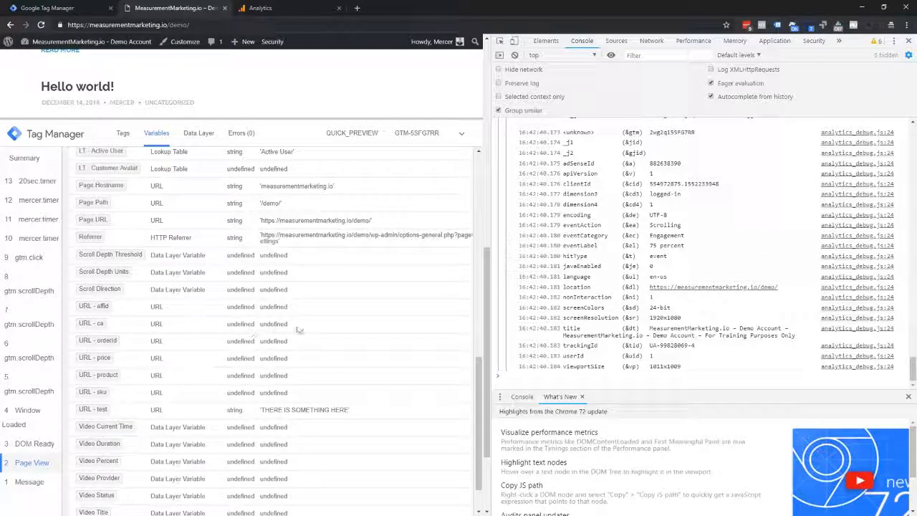
Load the demo page with the query parameter ?ca=1 added to its address.
left_click(203, 24)
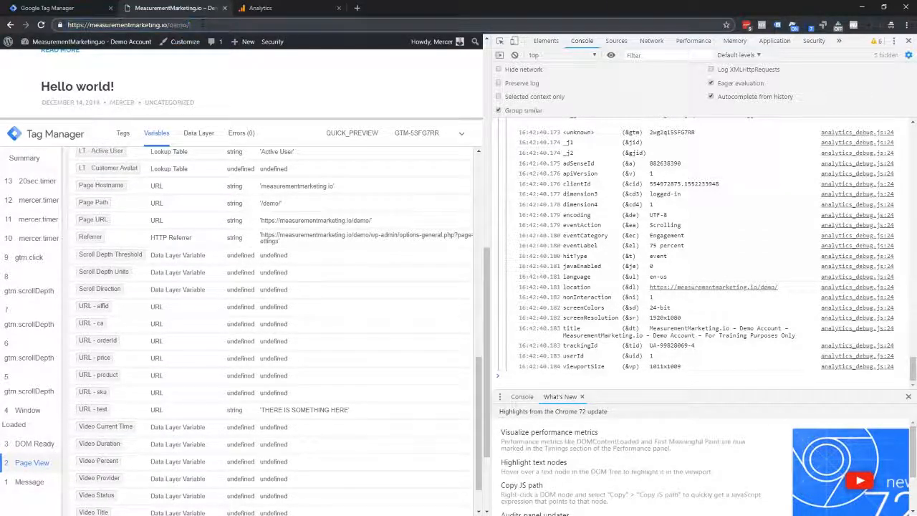
type("?")
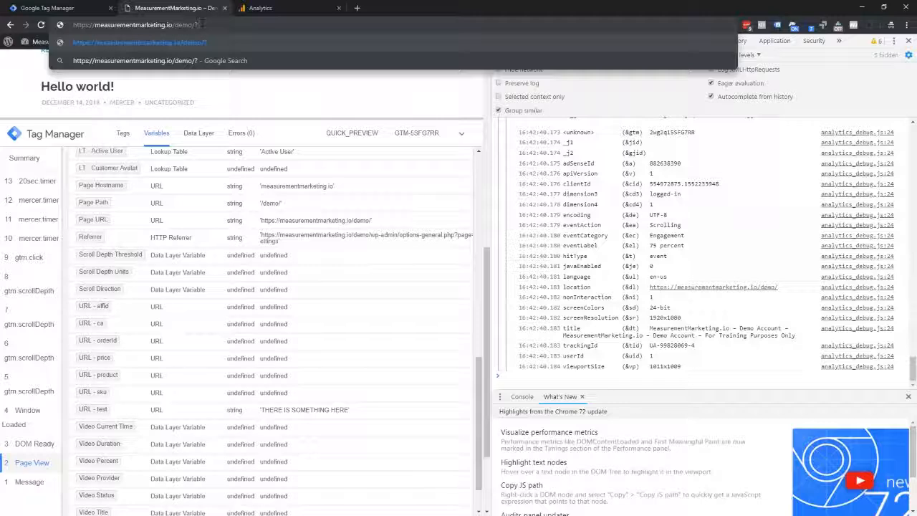
type("ca=1")
key("Return")
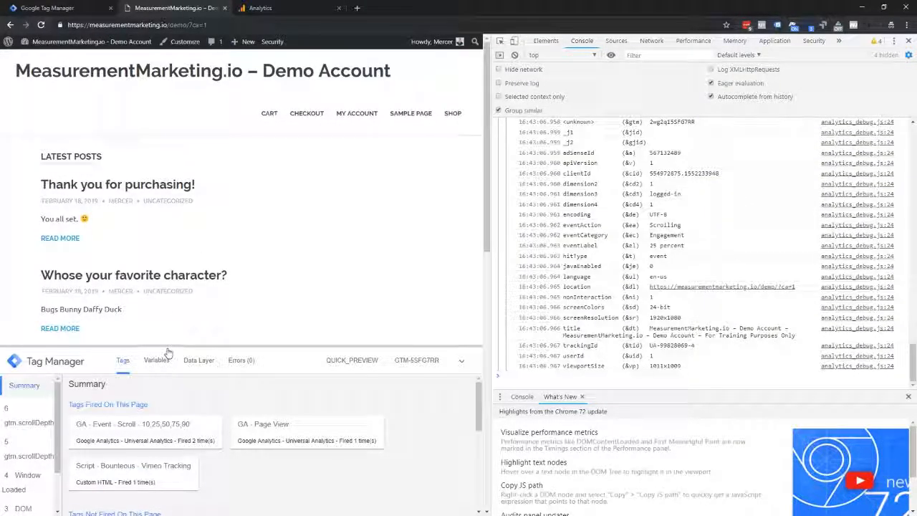
Check the LT - Customer Avatat and URL - ca values at the Page View event for the ca=1 page.
left_click(156, 130)
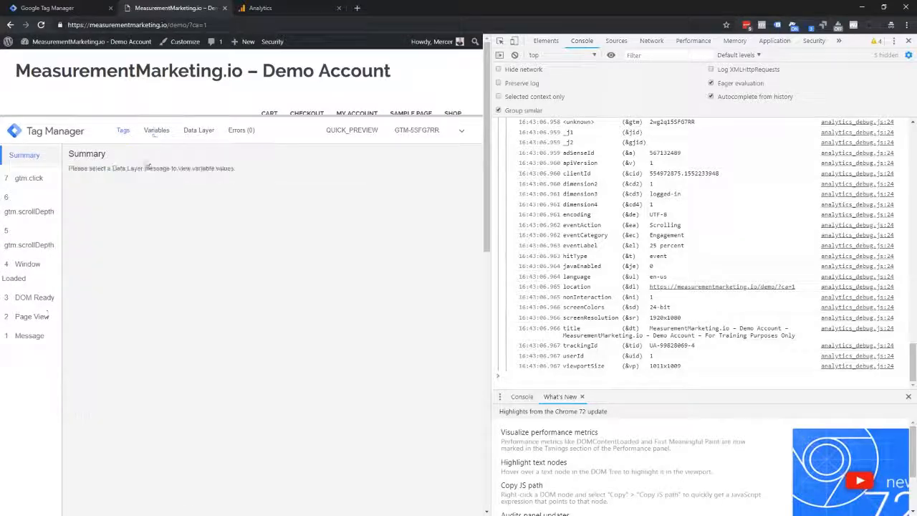
left_click(34, 316)
scroll(263, 302, "down", 10)
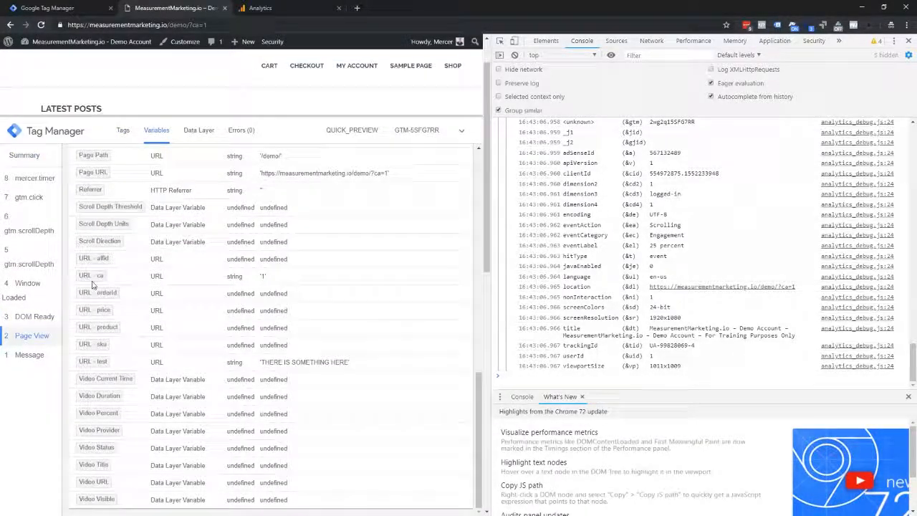
scroll(98, 250, "up", 3)
left_click_drag(262, 218, 326, 224)
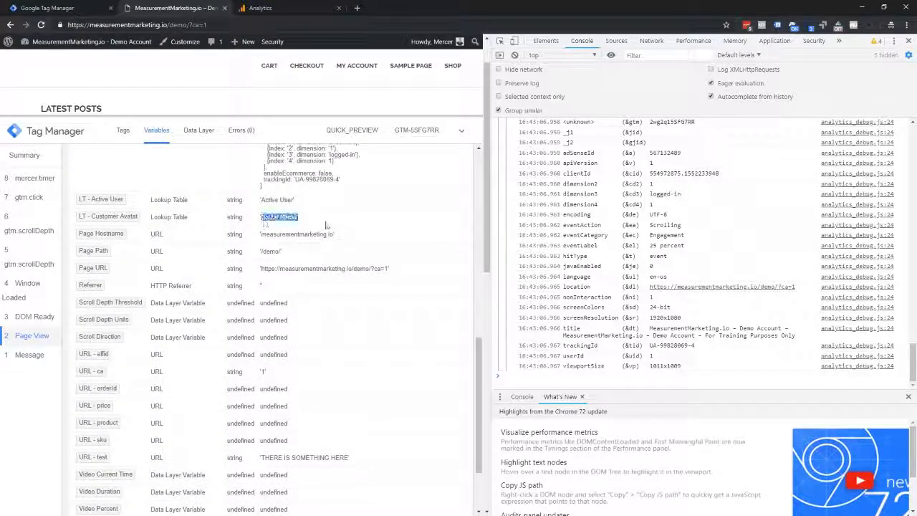
Change the ca parameter in the demo page address to 2 and load the page.
left_click(217, 25)
left_click_drag(204, 25, 220, 24)
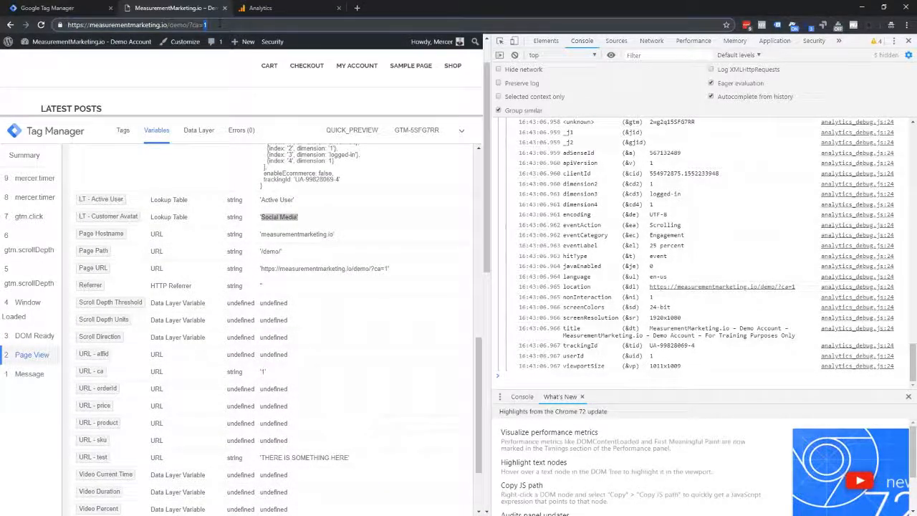
type("2")
key("Return")
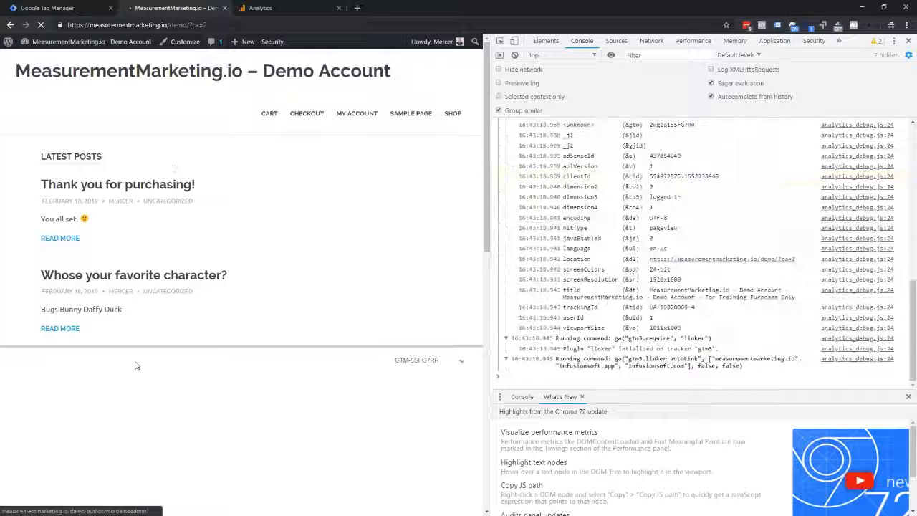
Check what LT - Customer Avatat returns at the Page View event for the ca=2 page.
left_click(154, 166)
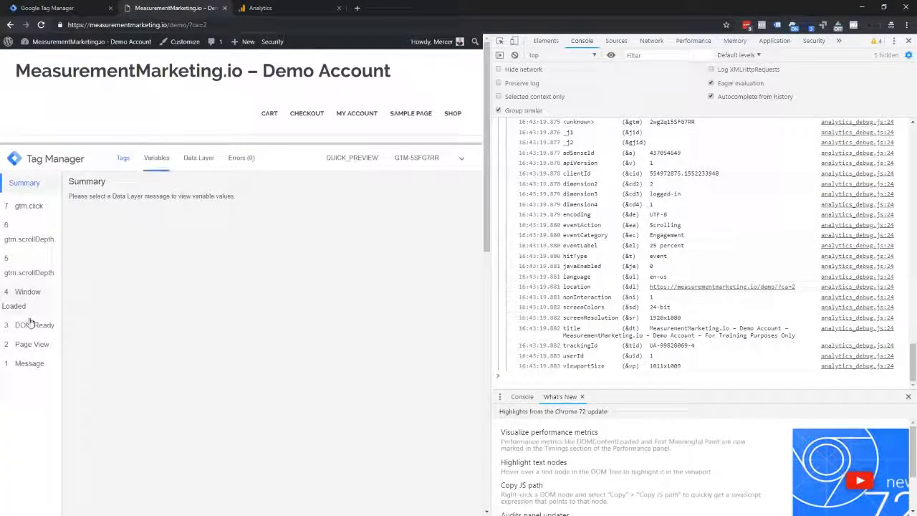
left_click(30, 343)
scroll(317, 326, "down", 10)
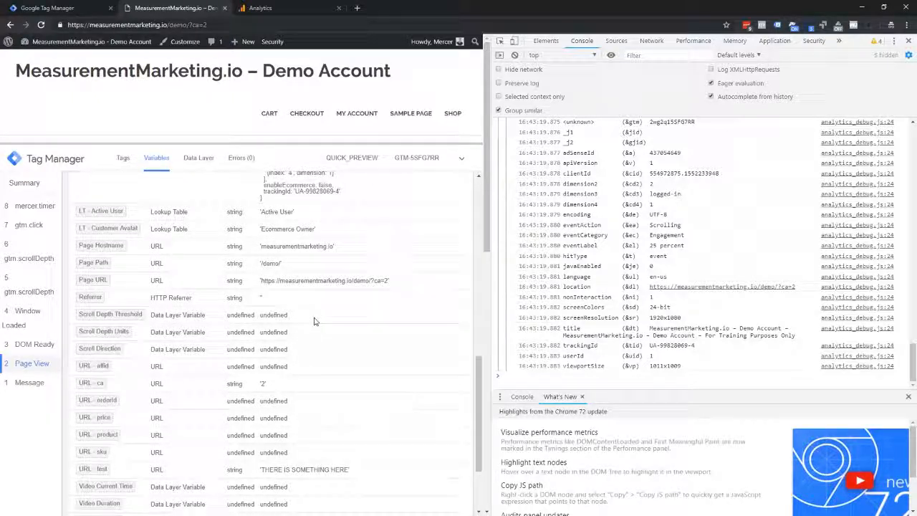
left_click_drag(259, 232, 335, 238)
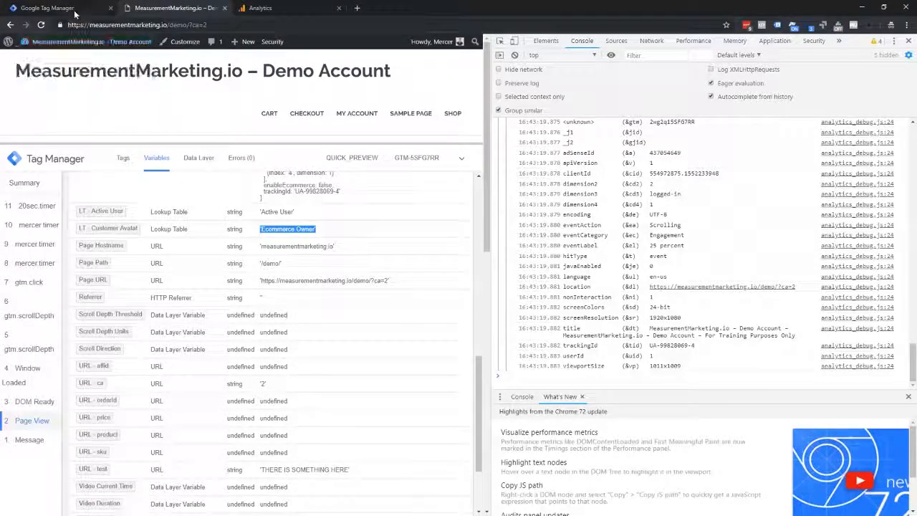
Change the ca parameter in the demo page address to "search" and load the page.
left_click(228, 25)
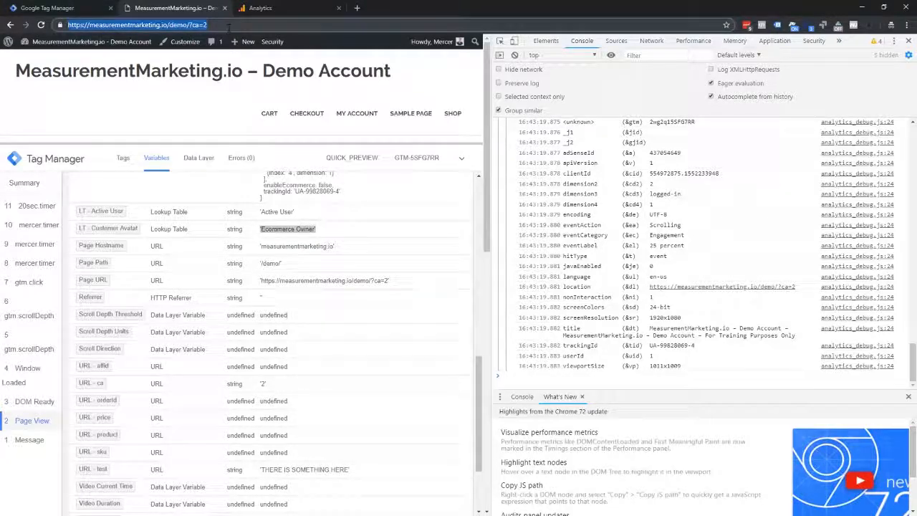
left_click(229, 25)
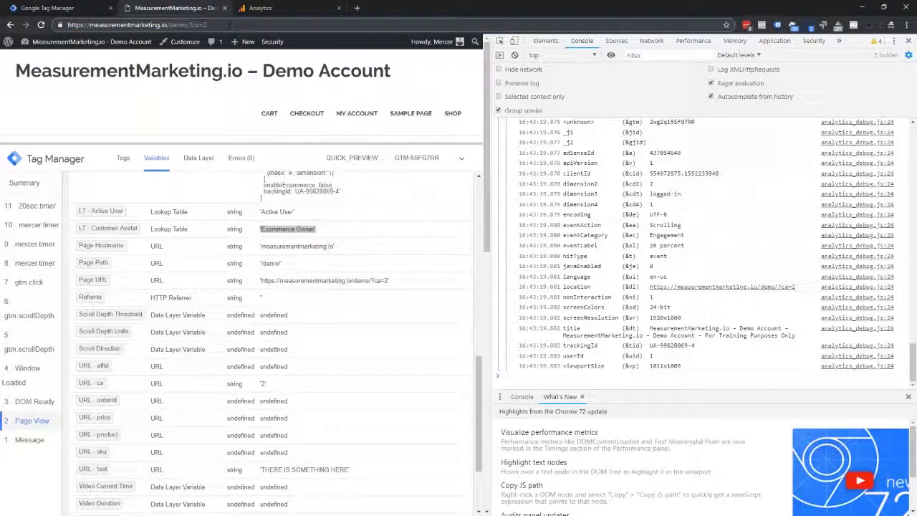
key("BackSpace")
type("s")
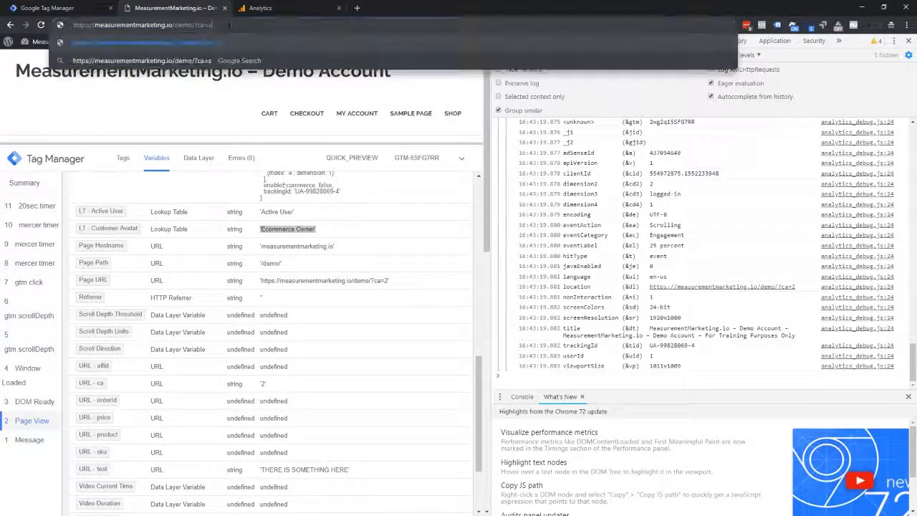
type("earch")
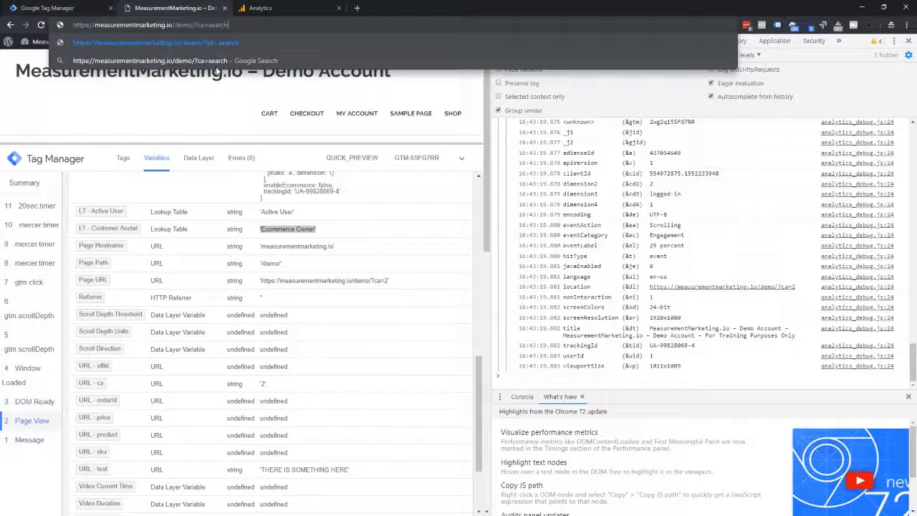
key("Return")
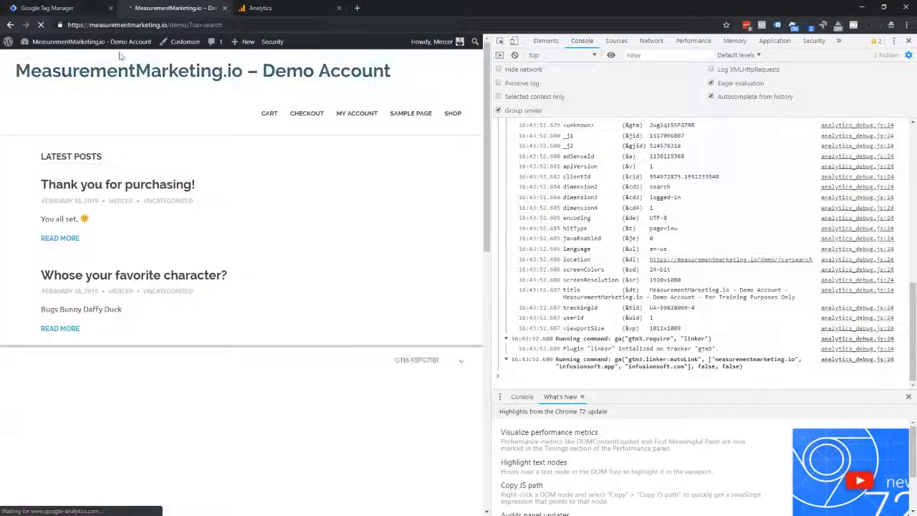
Return to the Tag Manager workspace and create a new user-defined variable of the type RegEx Table.
left_click(66, 6)
scroll(240, 261, "down", 5)
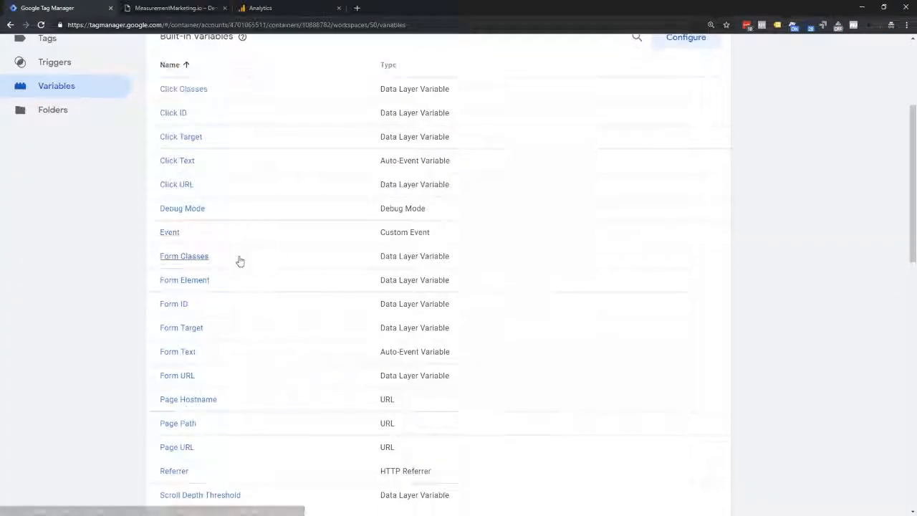
scroll(239, 260, "up", 4)
scroll(368, 256, "down", 15)
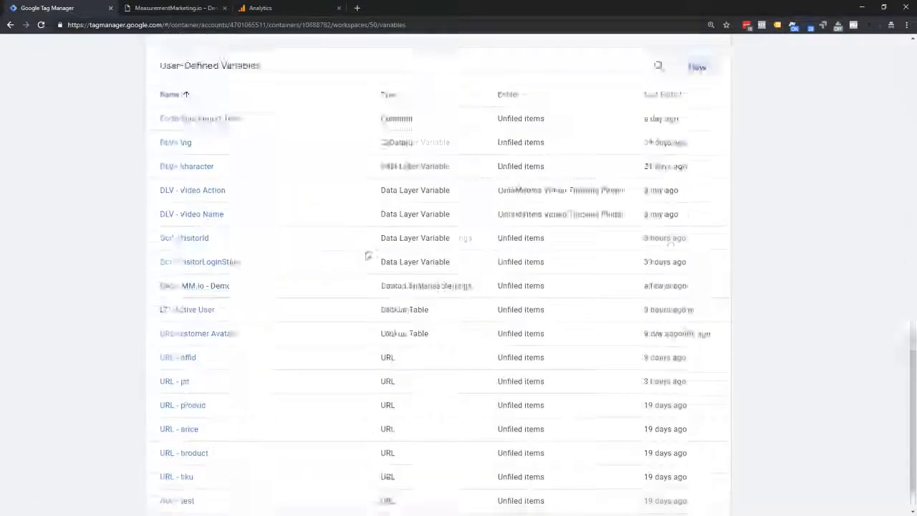
scroll(407, 250, "up", 3)
left_click(707, 168)
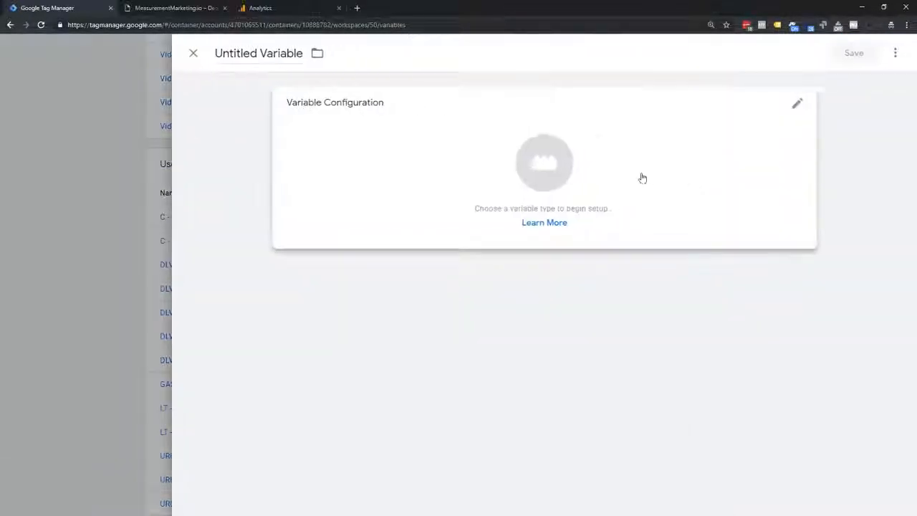
left_click(533, 176)
scroll(607, 181, "down", 1)
scroll(583, 256, "down", 2)
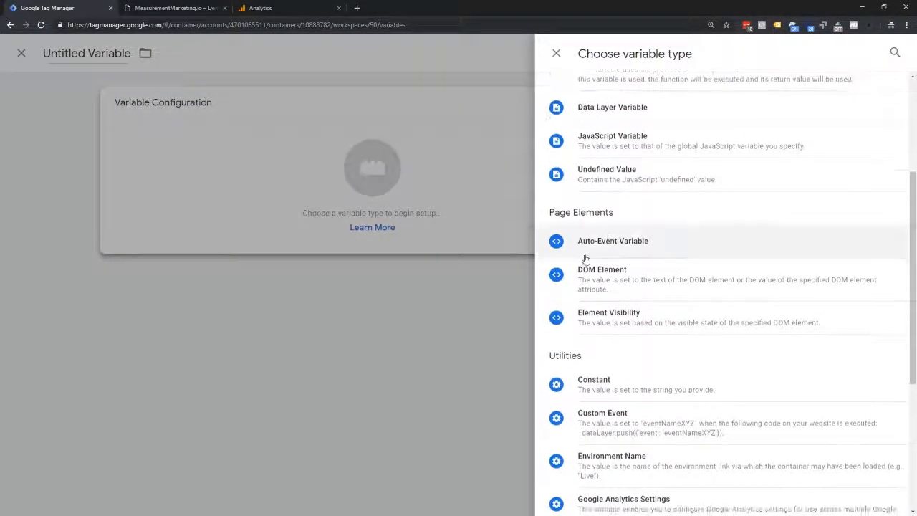
scroll(608, 277, "down", 3)
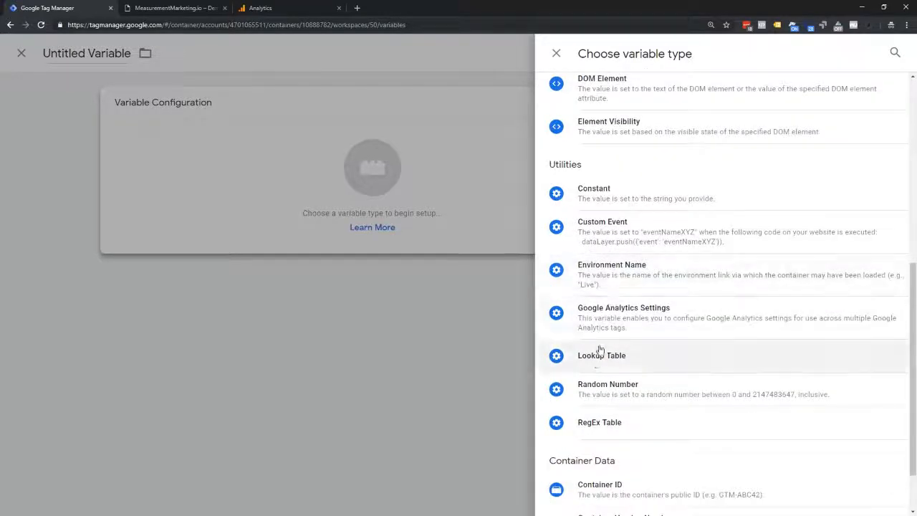
left_click(598, 421)
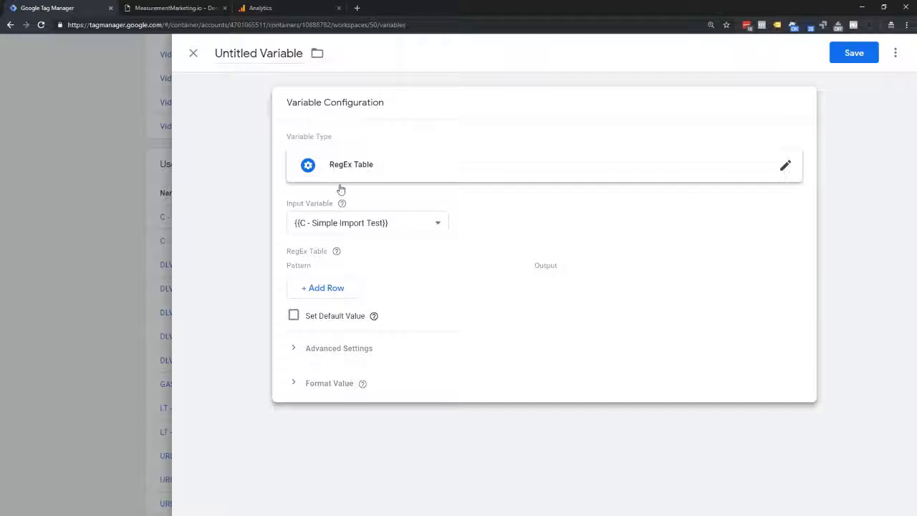
Set the RegEx Table's input variable to {{URL - ca}}.
left_click(377, 223)
scroll(356, 252, "down", 8)
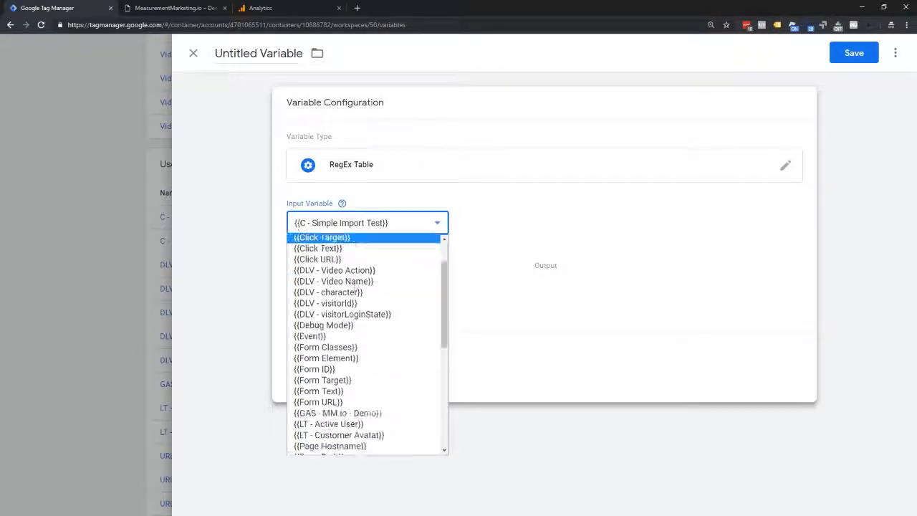
left_click(338, 284)
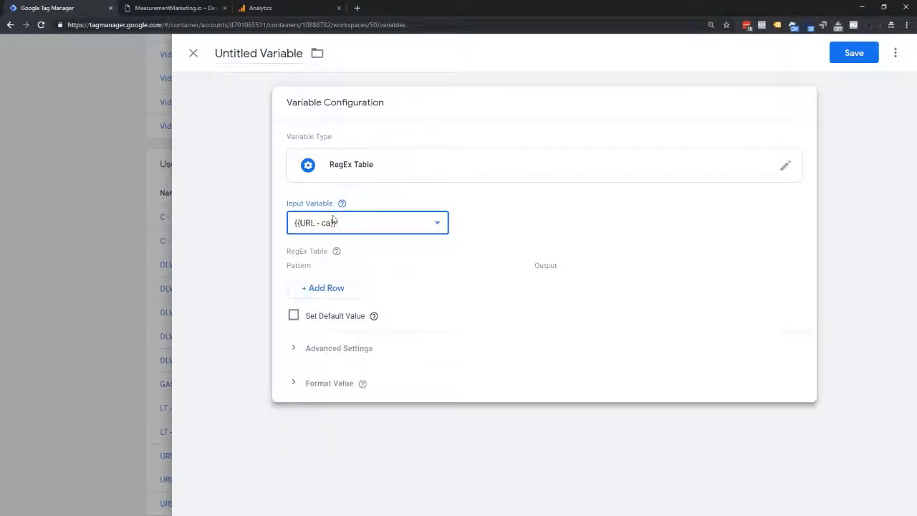
Add a row to the RegEx Table that maps the pattern "search|organic" to the output "Search Engine".
left_click(322, 288)
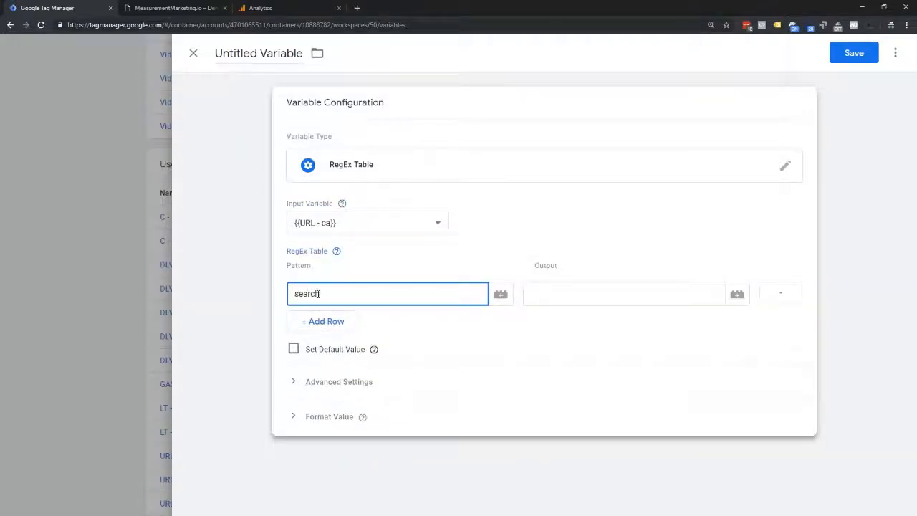
type("searcho")
left_click(618, 292)
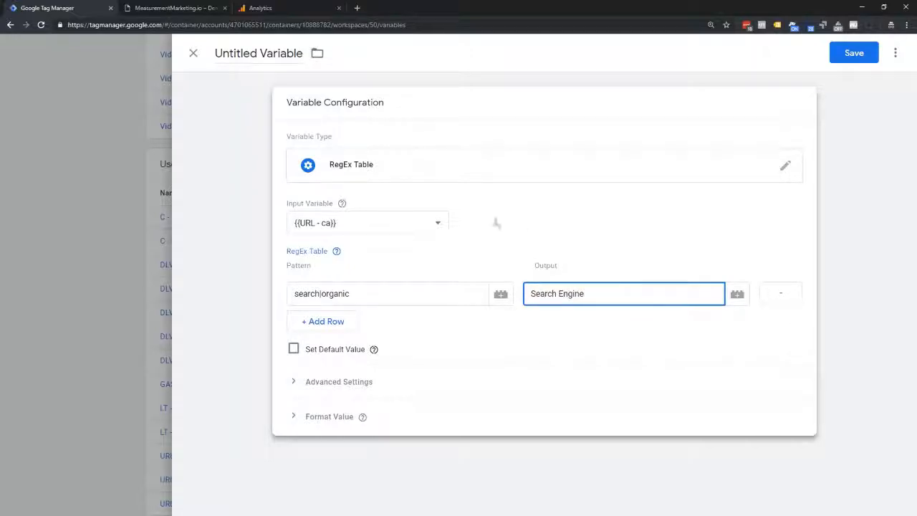
Compare the RegEx Table's search|organic pattern with the ca value in the demo page address and return to the variable configuration.
left_click(353, 244)
left_click(356, 297)
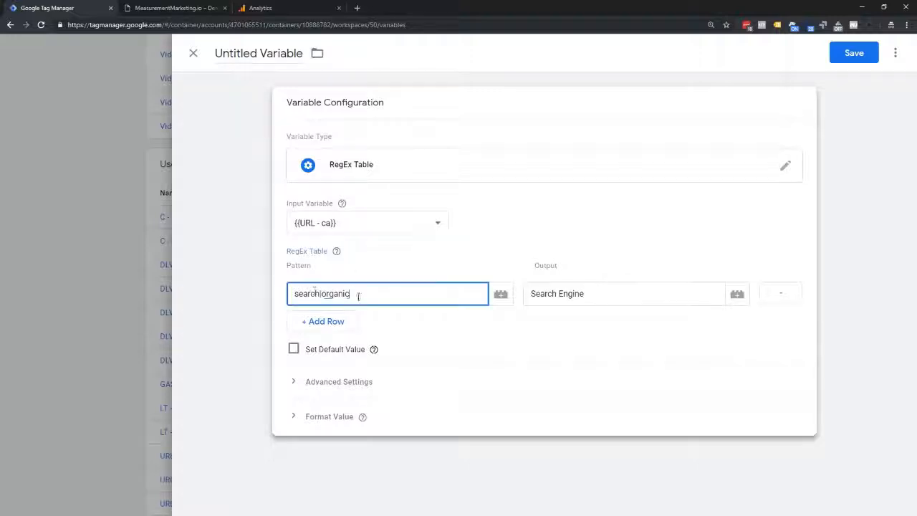
left_click_drag(356, 298, 286, 293)
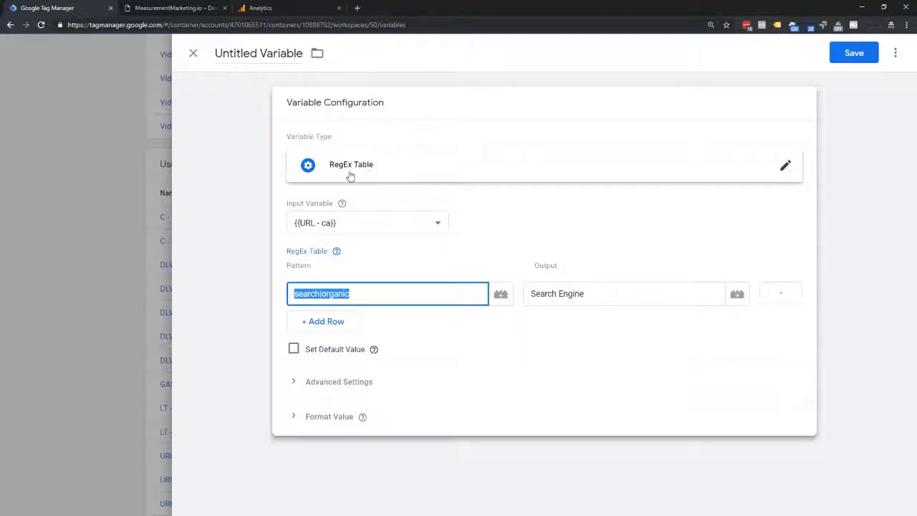
left_click(151, 14)
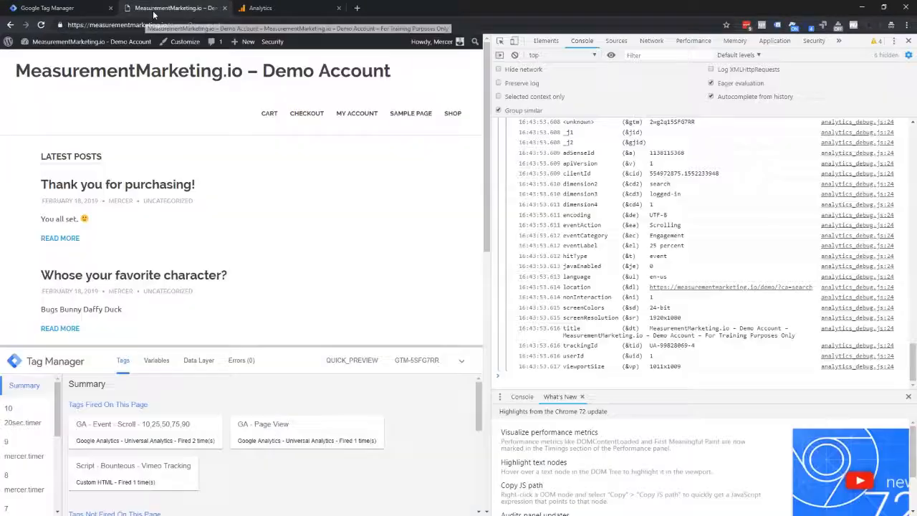
left_click_drag(199, 25, 249, 28)
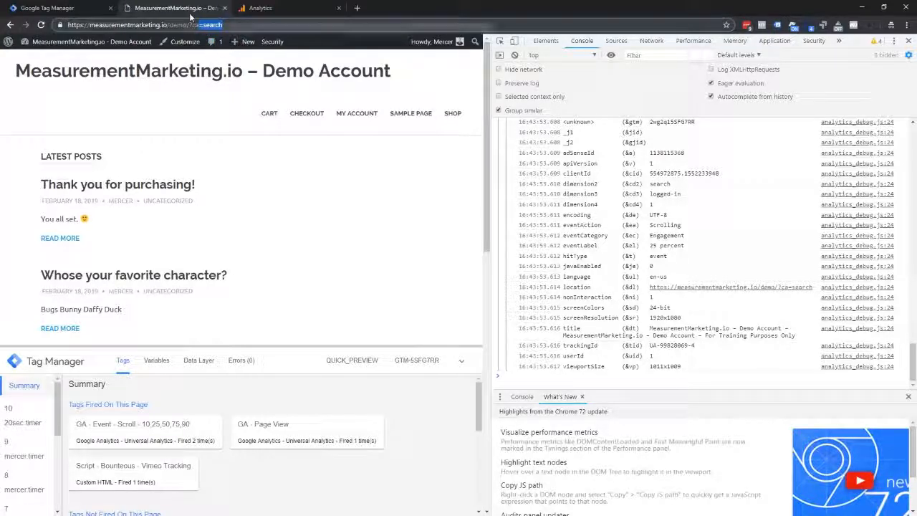
left_click(93, 8)
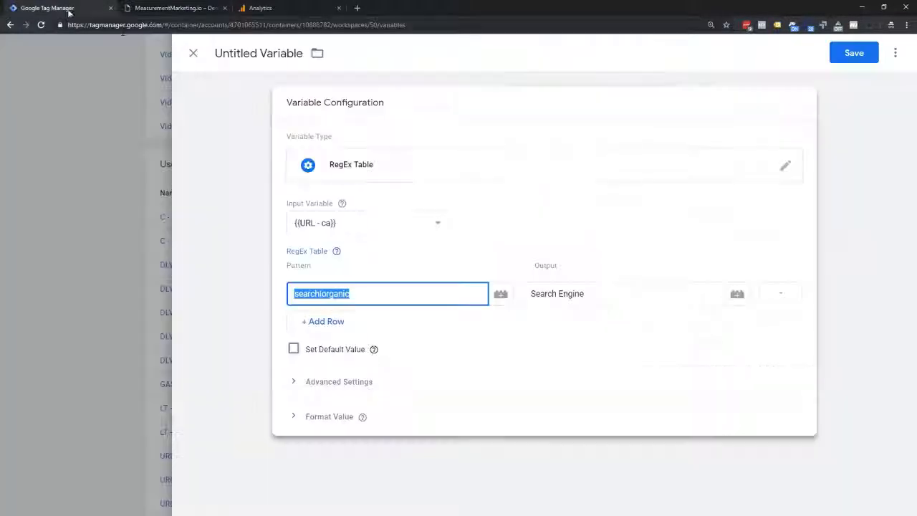
left_click_drag(355, 287, 279, 291)
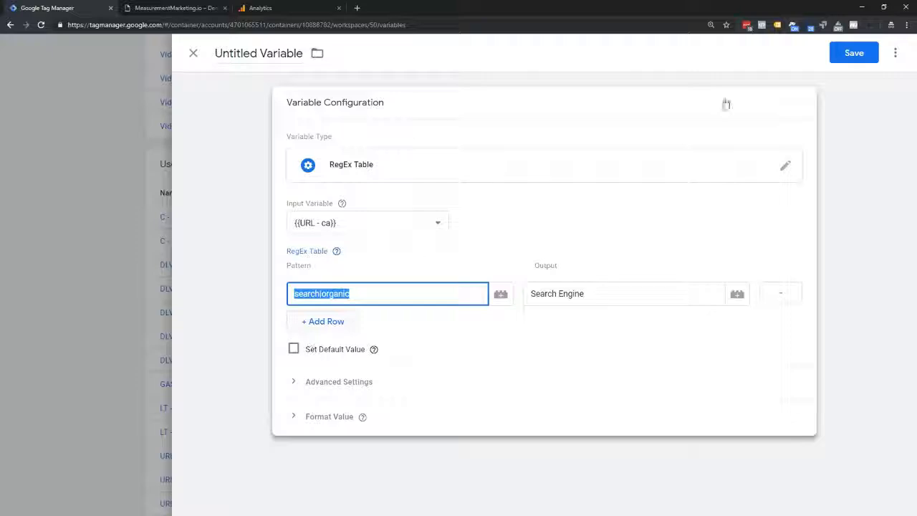
Save the RegEx Table variable under the name "RT - CA - Search".
left_click(845, 52)
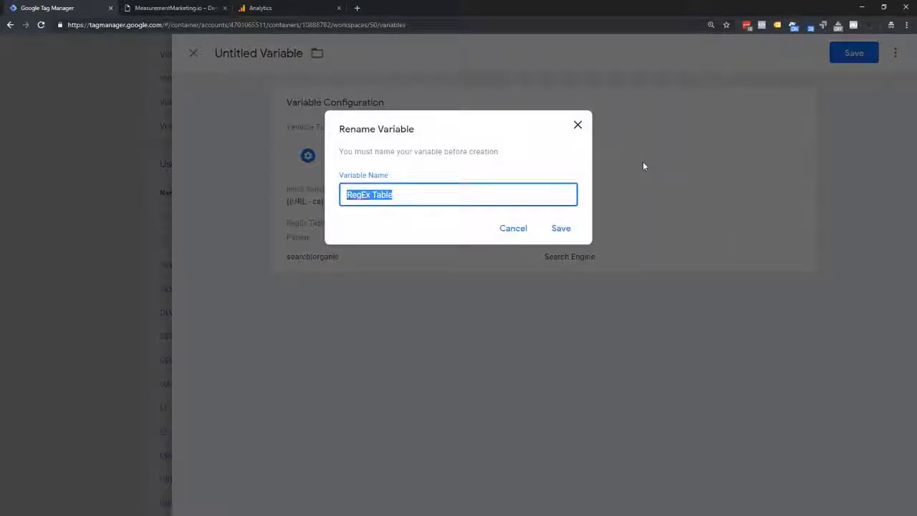
type("RT")
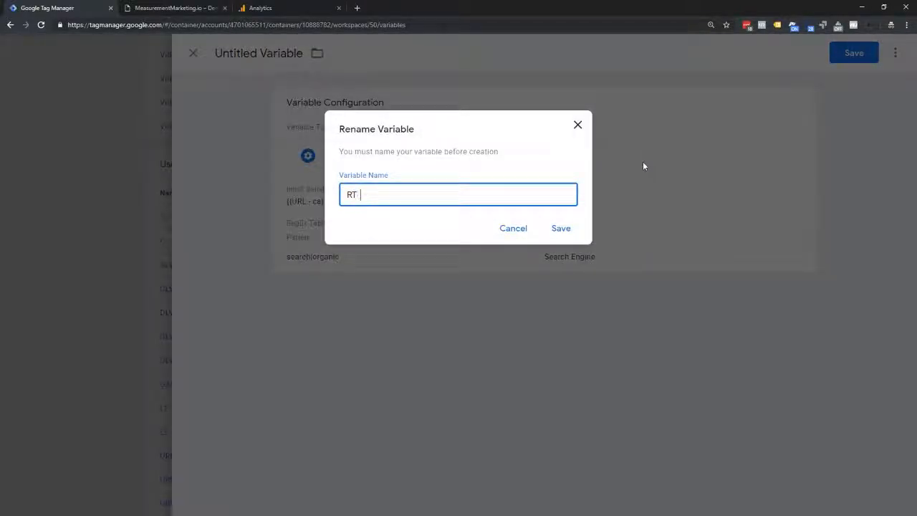
type(" - CA - Search")
left_click(560, 228)
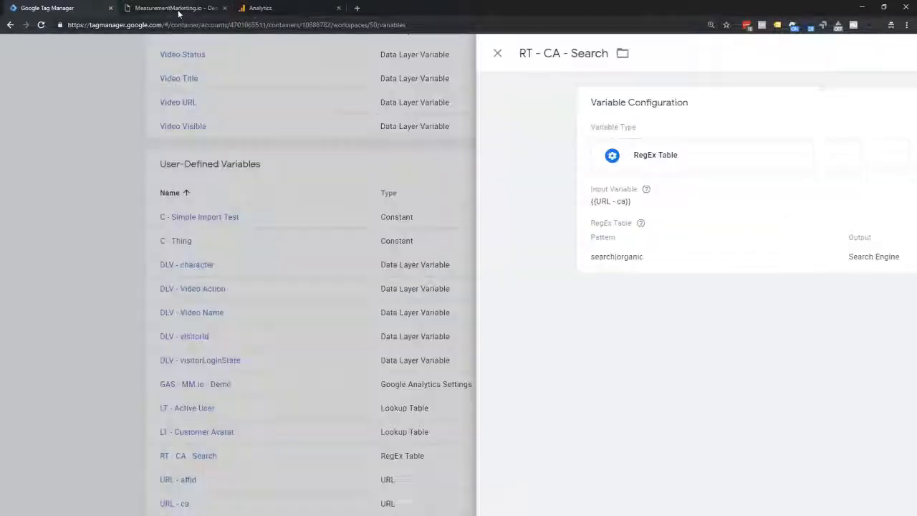
Reload the demo page and look for the new RegEx Table variable among the Page View event's variables in the preview.
left_click(172, 8)
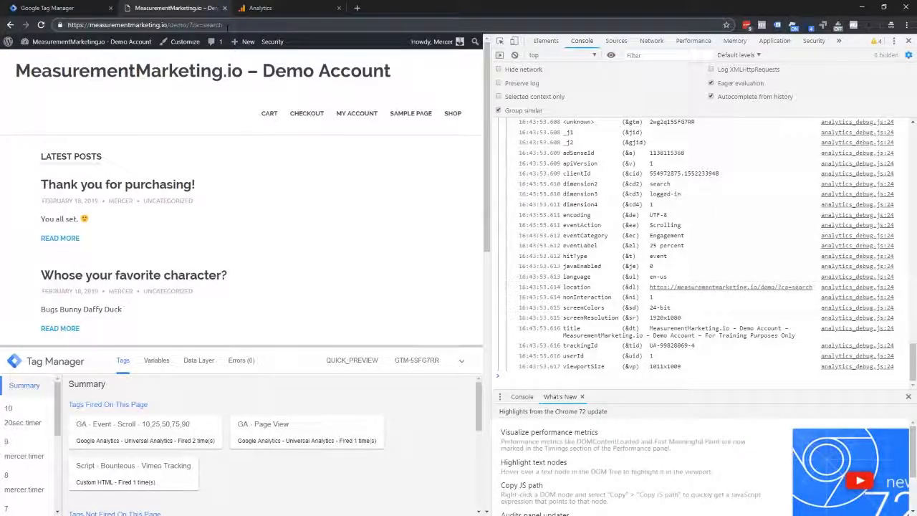
key("F5")
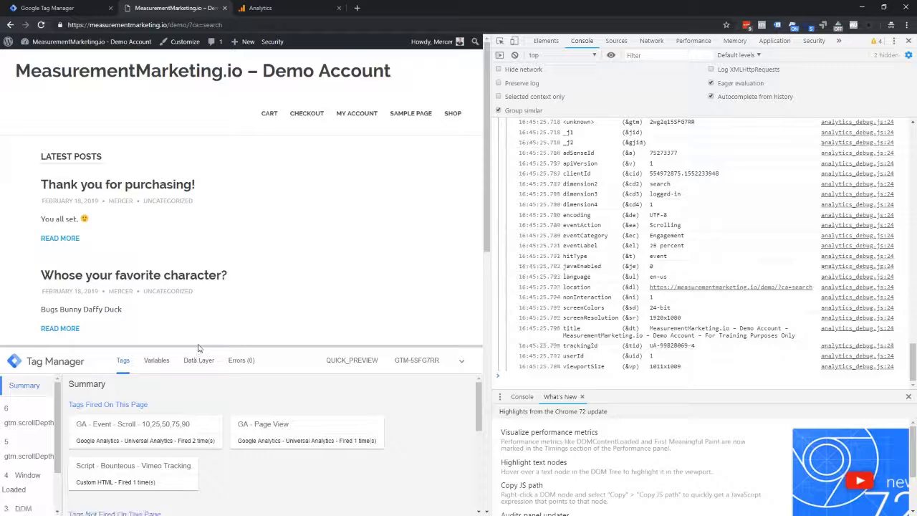
left_click_drag(198, 345, 157, 174)
left_click(152, 180)
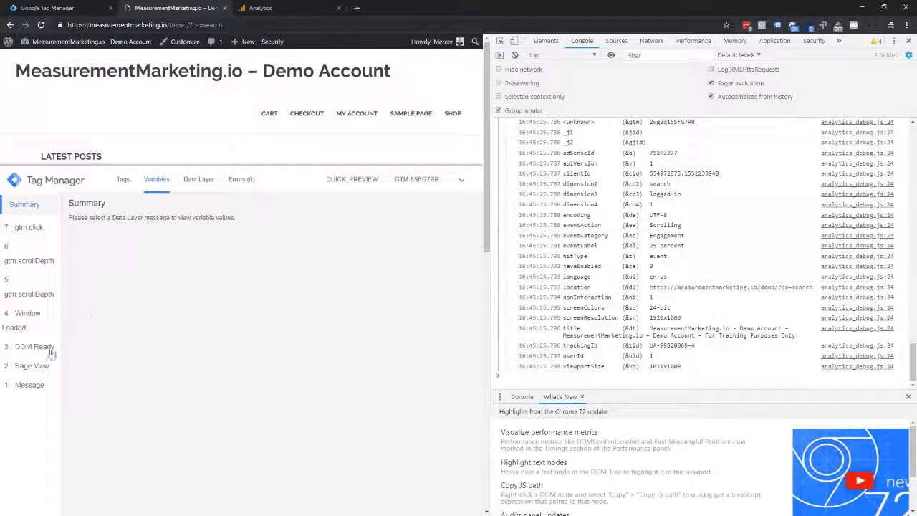
left_click(41, 365)
scroll(115, 293, "down", 10)
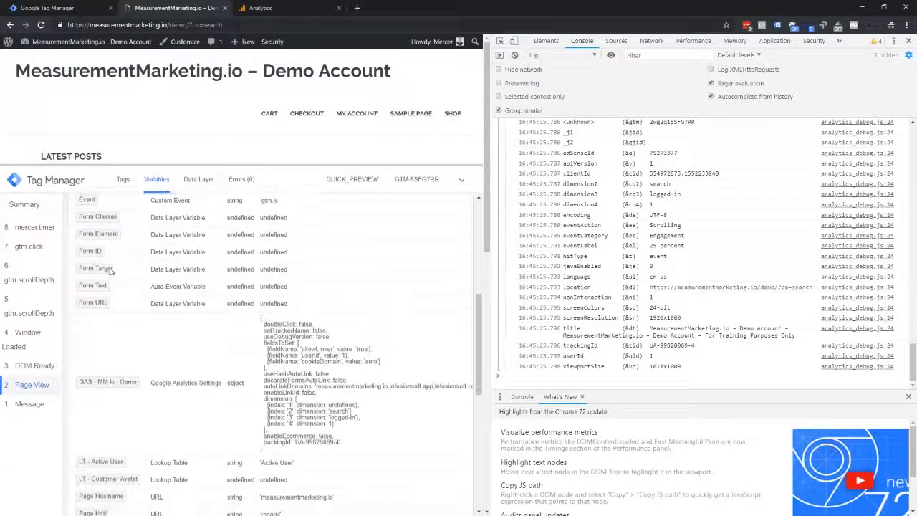
scroll(107, 279, "down", 5)
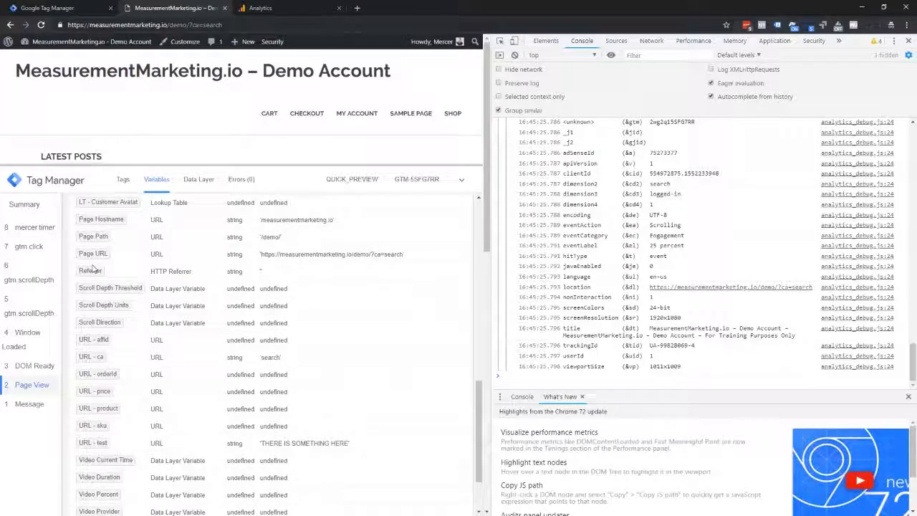
scroll(93, 250, "up", 1)
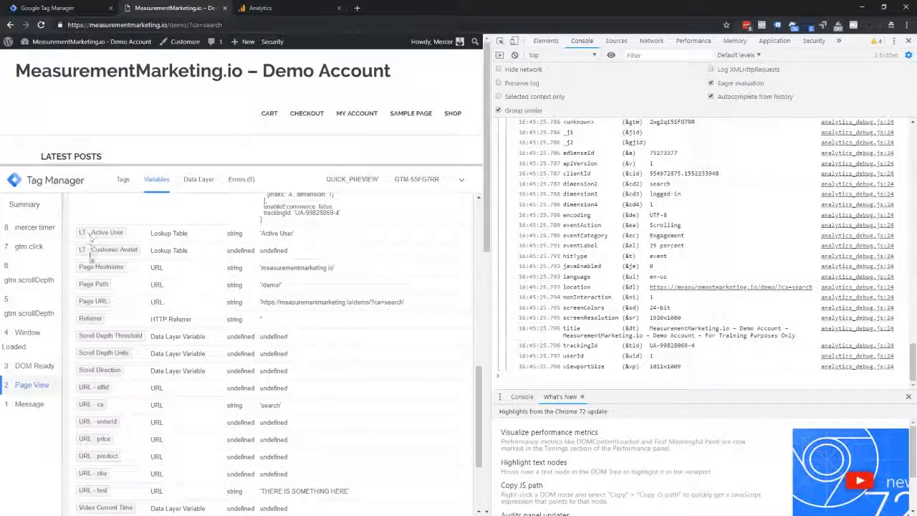
scroll(90, 244, "down", 2)
scroll(92, 258, "up", 2)
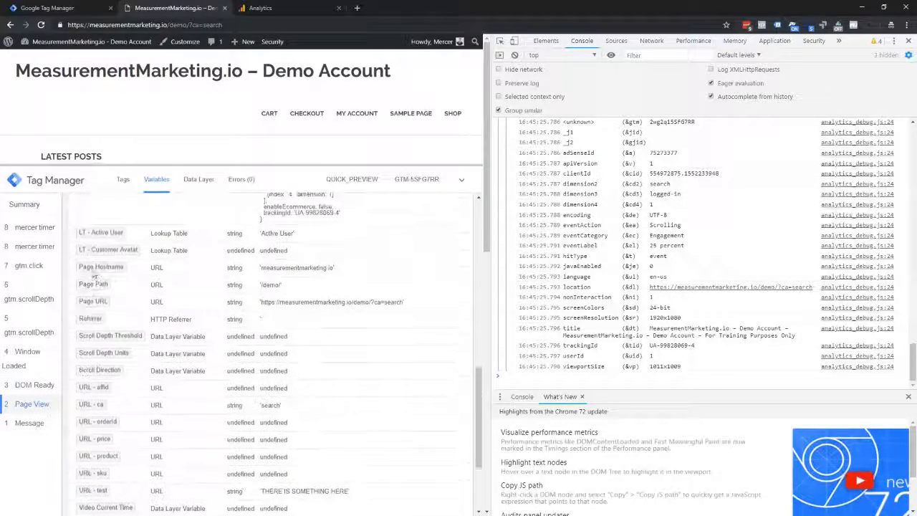
Refresh the Tag Manager workspace preview and reload the demo page with ca=search.
left_click(74, 13)
scroll(137, 148, "up", 15)
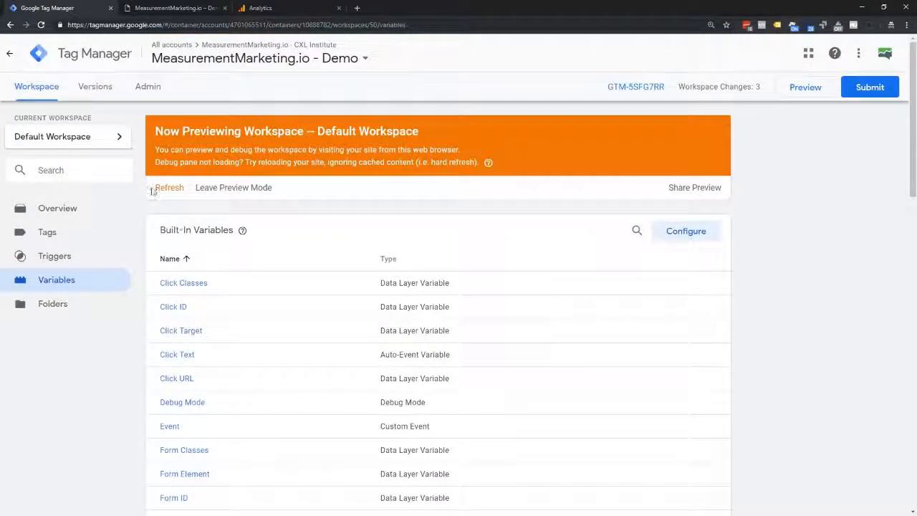
left_click(162, 193)
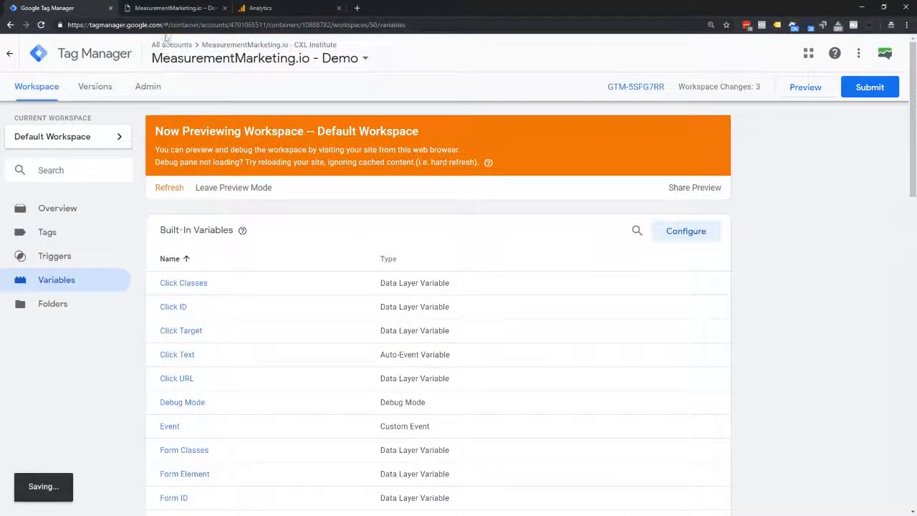
left_click(172, 8)
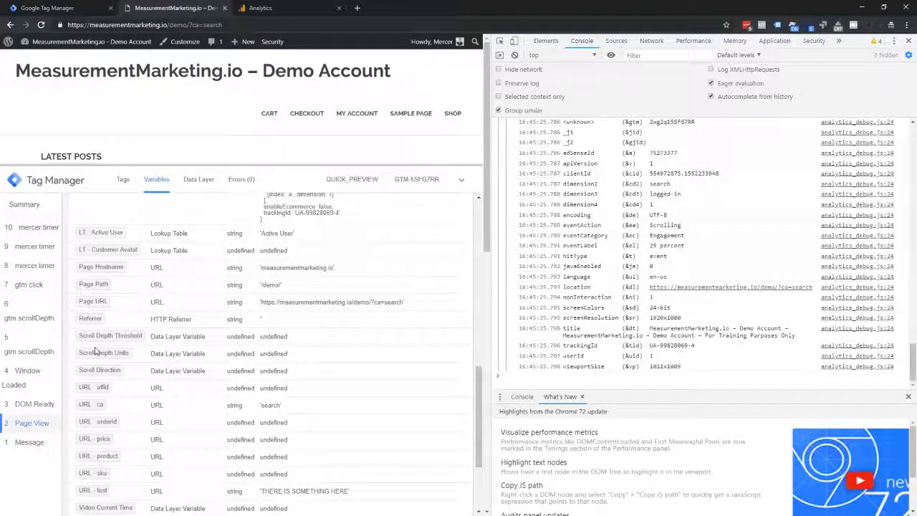
left_click(86, 8)
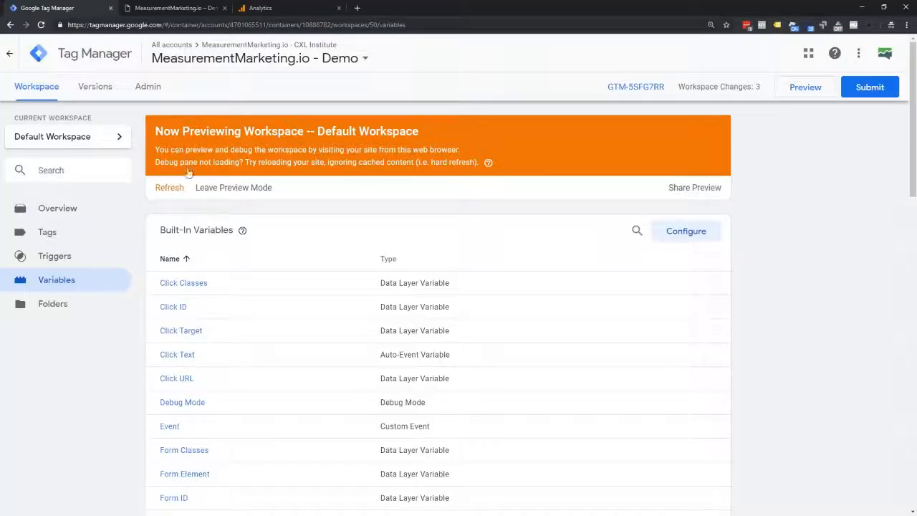
left_click(170, 188)
left_click(171, 8)
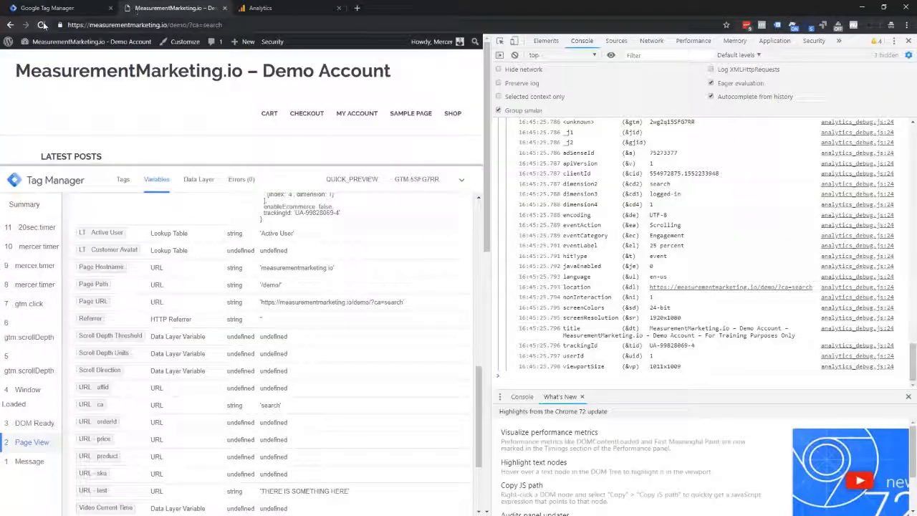
left_click(41, 24)
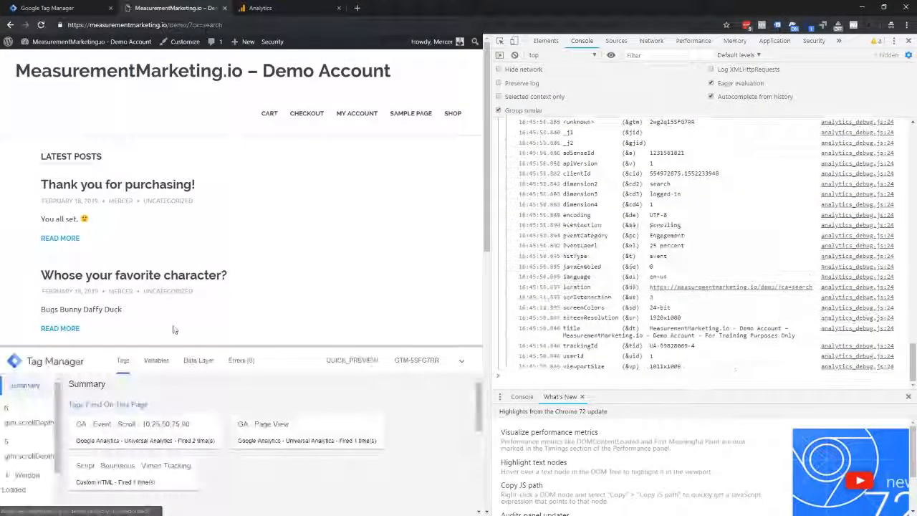
Check what RT - CA - Search returns at the Page View event for the ca=search page.
left_click_drag(173, 346, 189, 138)
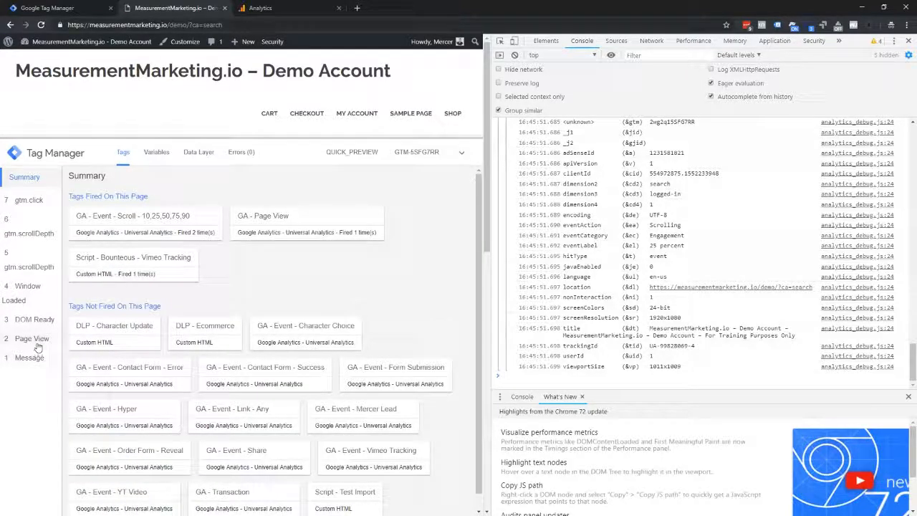
left_click(37, 343)
left_click(147, 155)
scroll(134, 304, "down", 2)
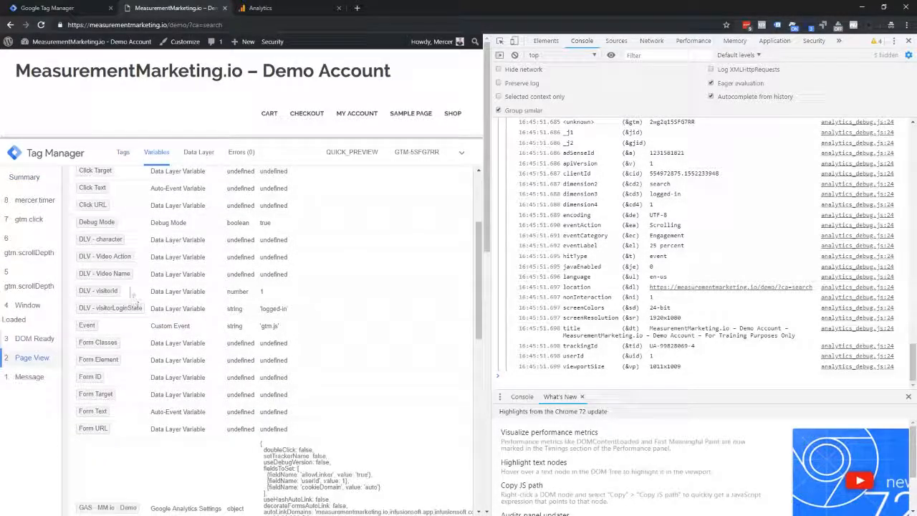
scroll(111, 305, "down", 6)
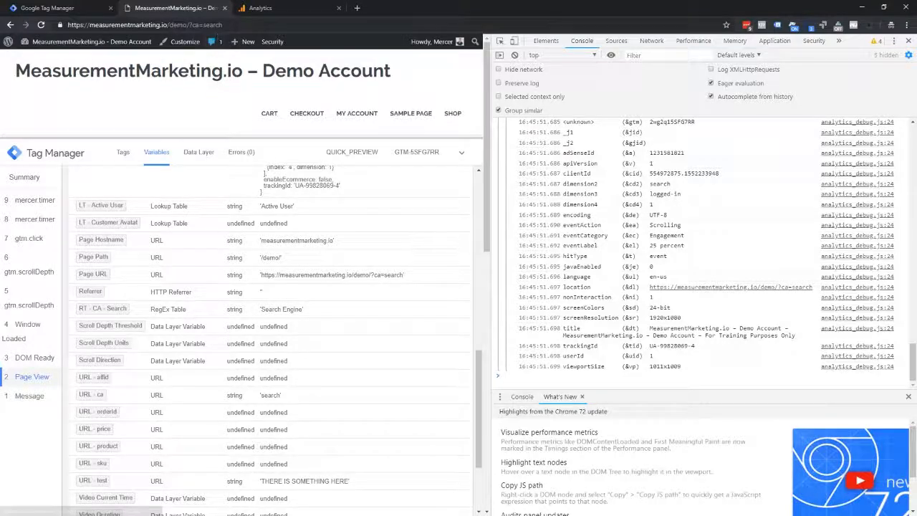
Change the ca parameter in the demo page address to "organic" and load the page.
double_click(215, 26)
type("or")
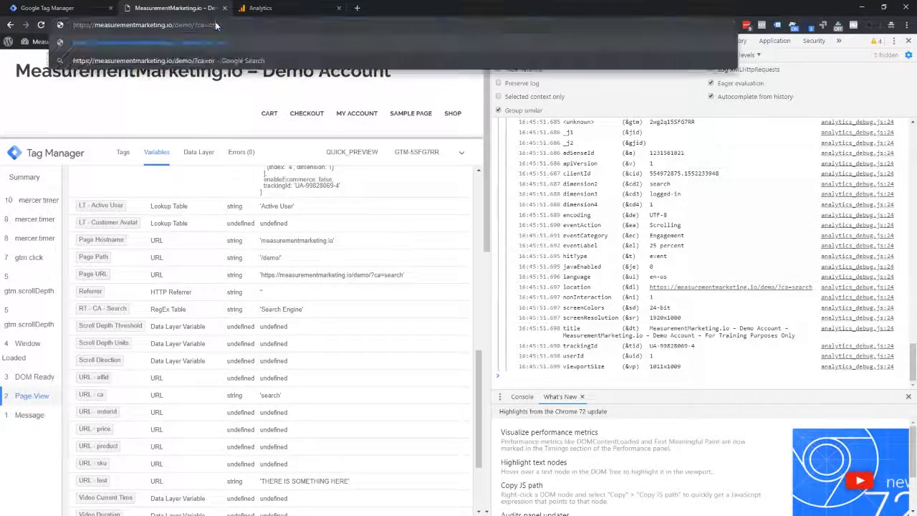
type("ganic")
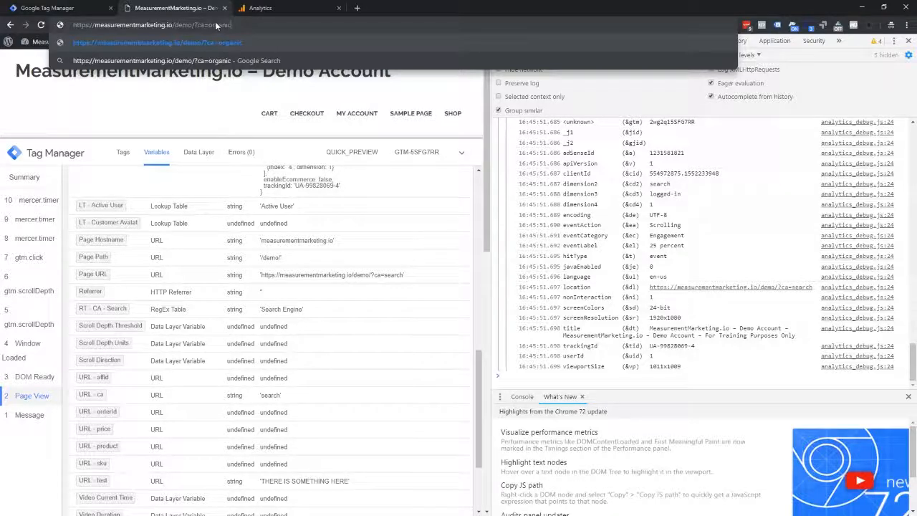
key("Return")
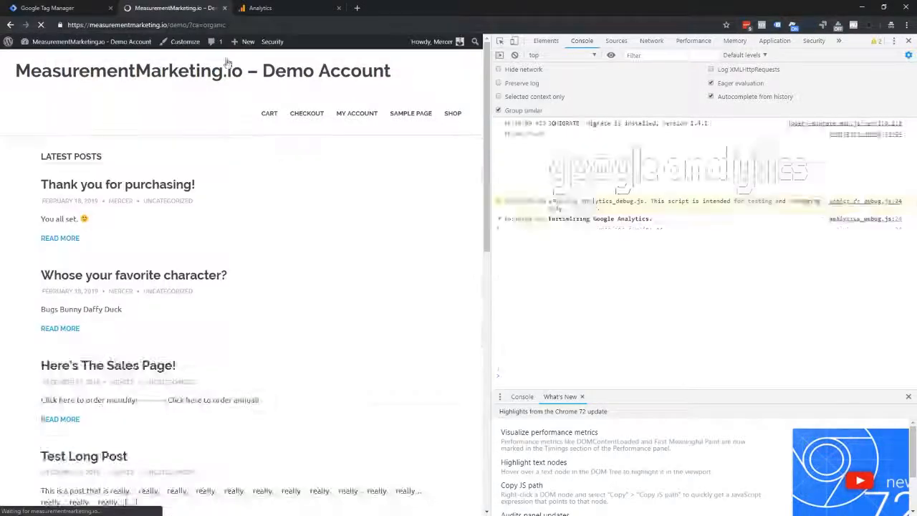
Check what RT - CA - Search returns at the Page View event for the ca=organic page.
left_click_drag(183, 346, 166, 162)
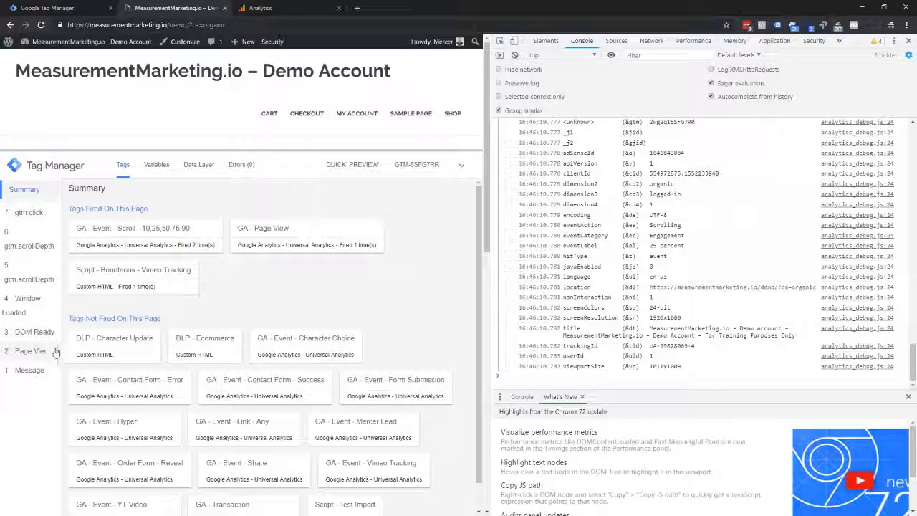
left_click(55, 352)
left_click(156, 164)
scroll(130, 346, "down", 1)
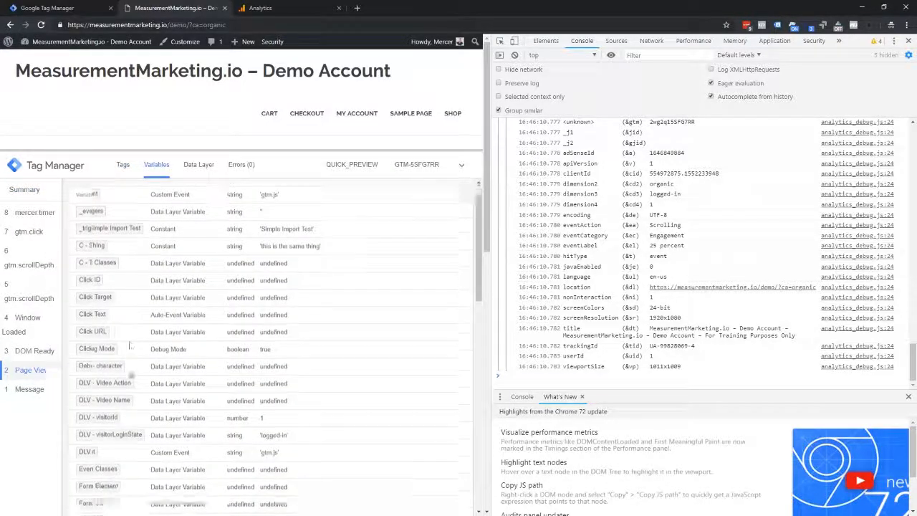
scroll(130, 346, "down", 10)
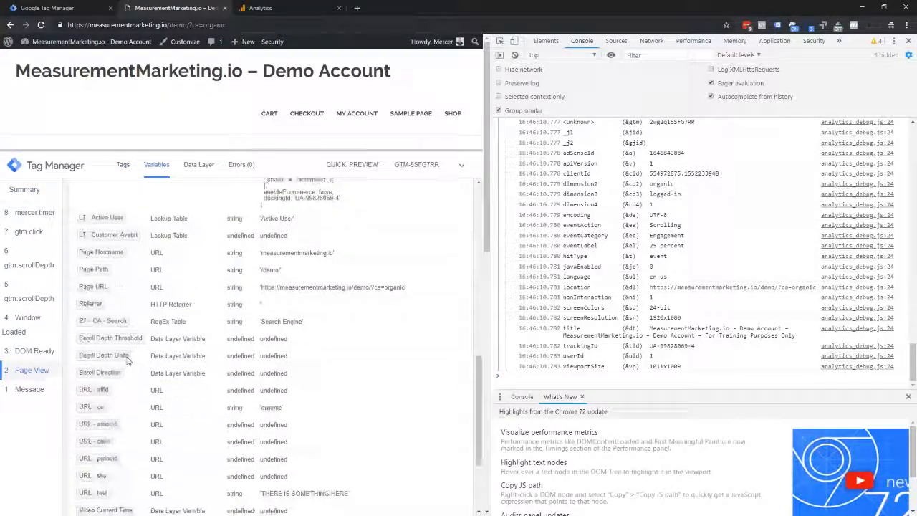
left_click_drag(261, 321, 353, 325)
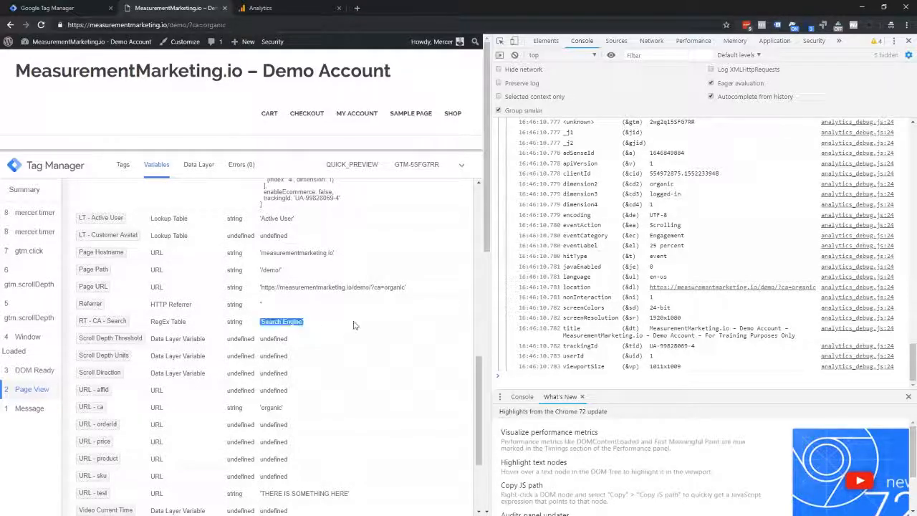
Open the RT - CA - Search variable in Tag Manager, review its search|organic pattern, and save the variable.
left_click(72, 10)
scroll(230, 337, "down", 5)
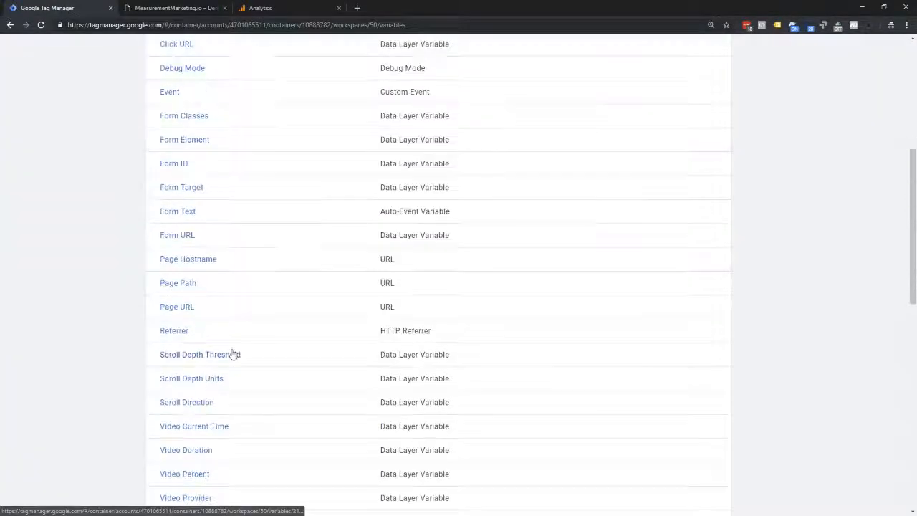
scroll(233, 354, "down", 8)
left_click(187, 350)
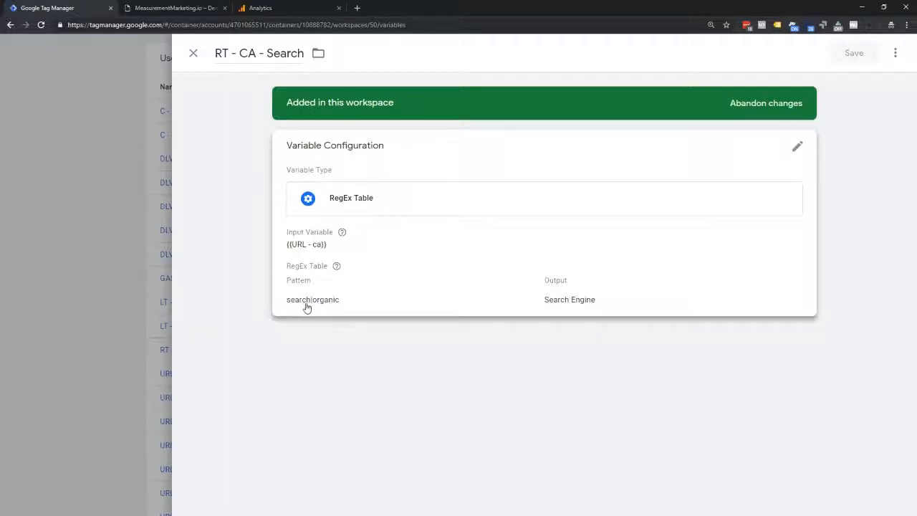
left_click(318, 305)
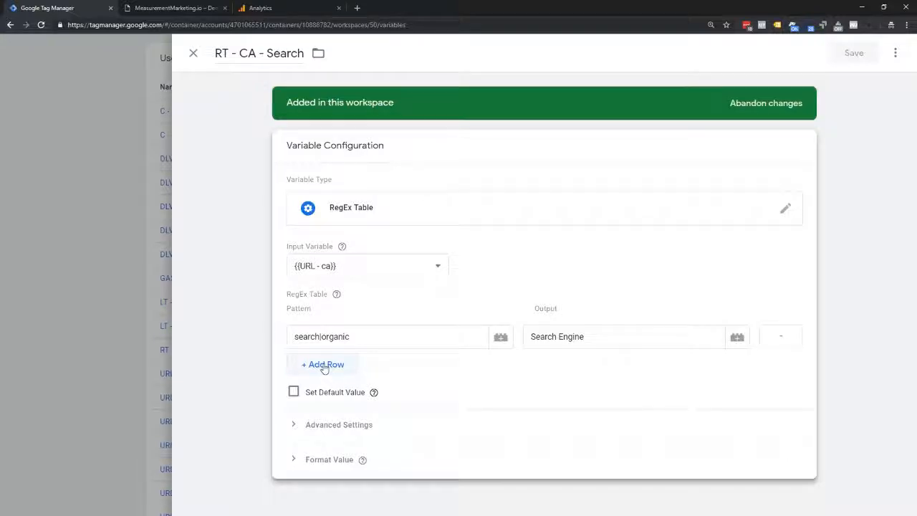
left_click(361, 338)
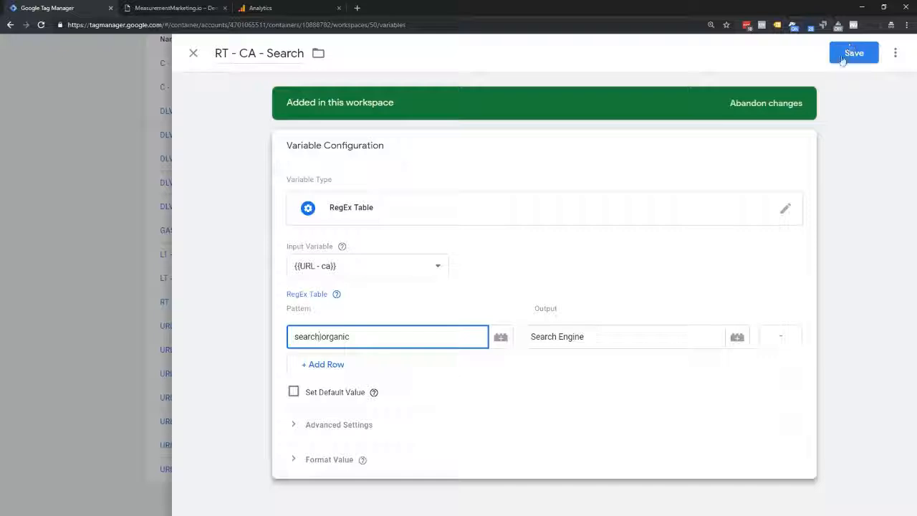
left_click(283, 357)
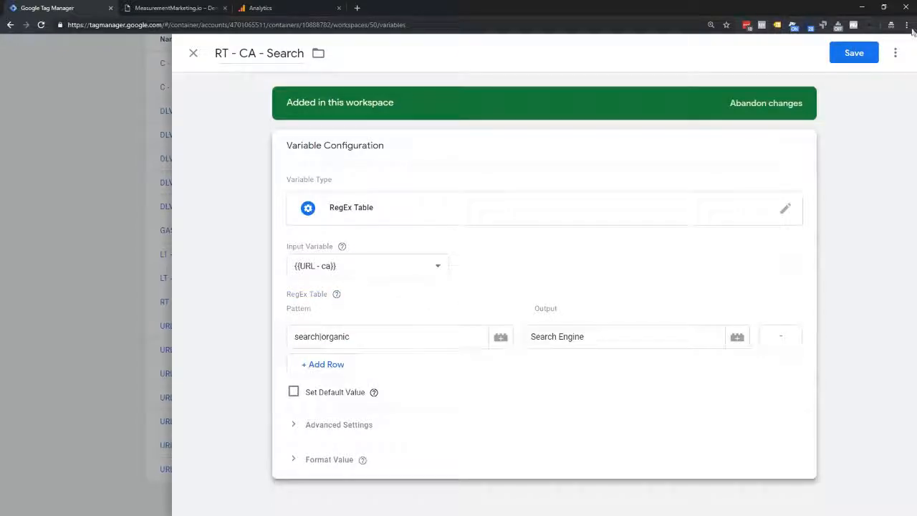
left_click(852, 53)
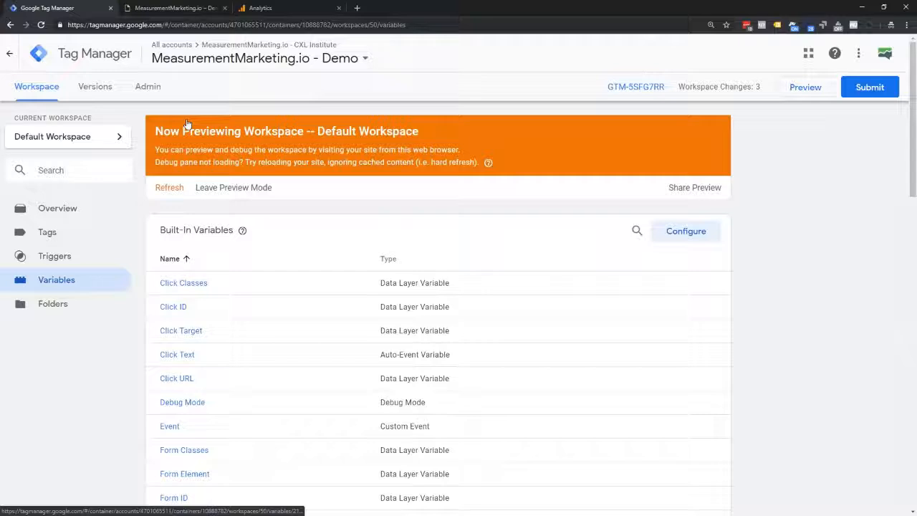
Refresh the workspace preview and load the demo page with ca=searches.
left_click(169, 187)
left_click(172, 8)
left_click(41, 24)
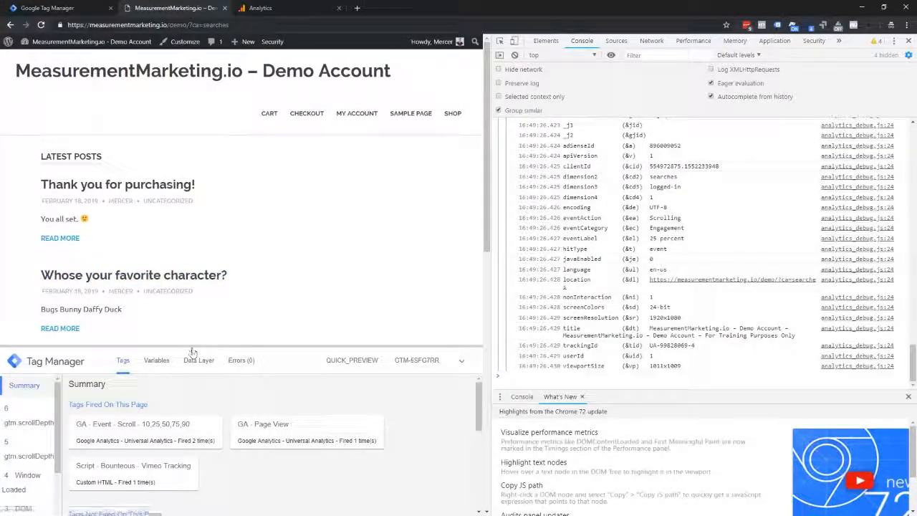
Check what RT - CA - Search returns at the Page View event for the ca=searches page.
left_click_drag(197, 345, 195, 166)
left_click(156, 180)
left_click(40, 367)
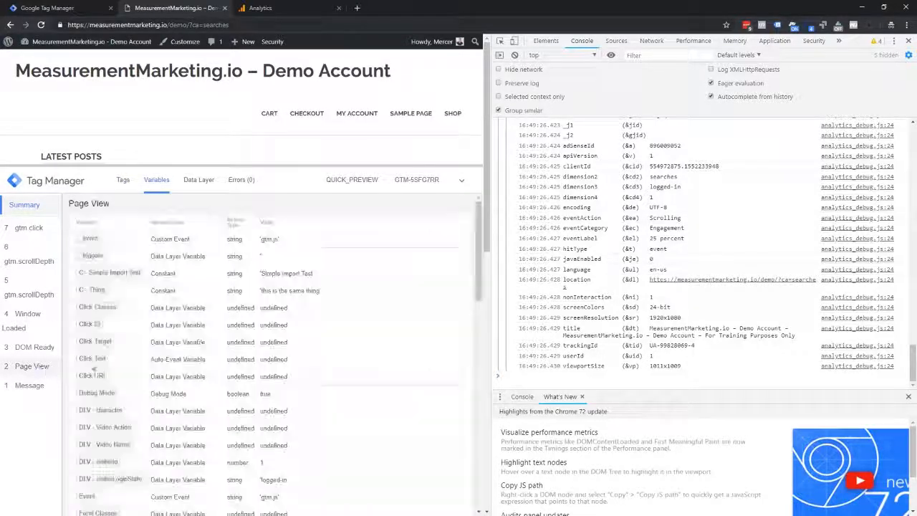
scroll(178, 337, "down", 5)
scroll(176, 337, "down", 3)
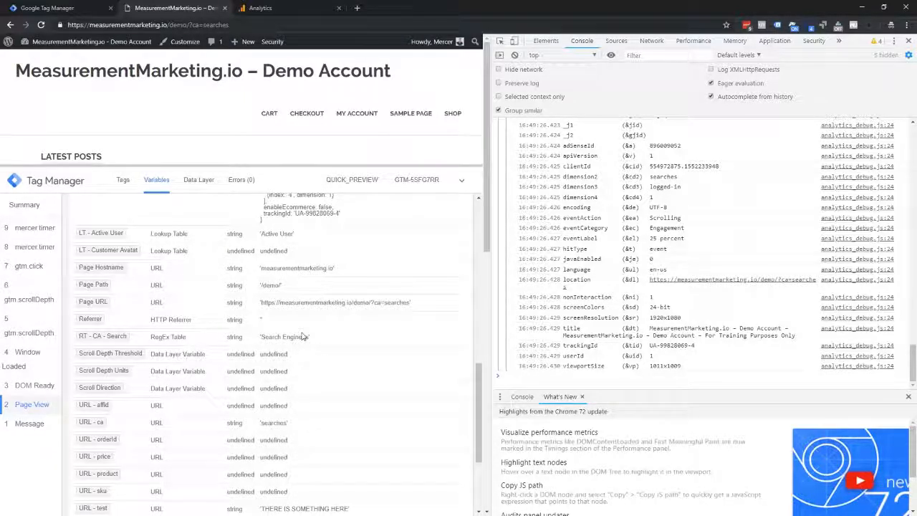
Change the ca parameter in the demo page address to "searching" and load the page.
left_click_drag(224, 24, 209, 25)
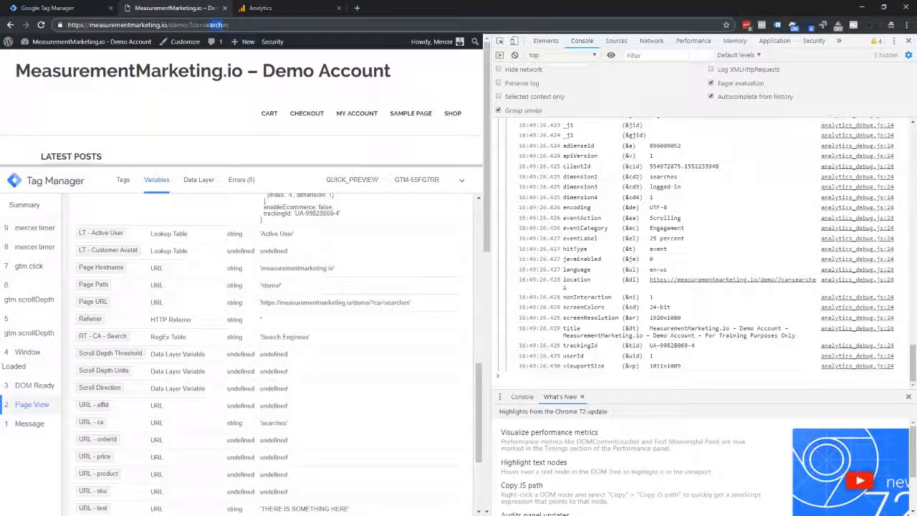
left_click(225, 24)
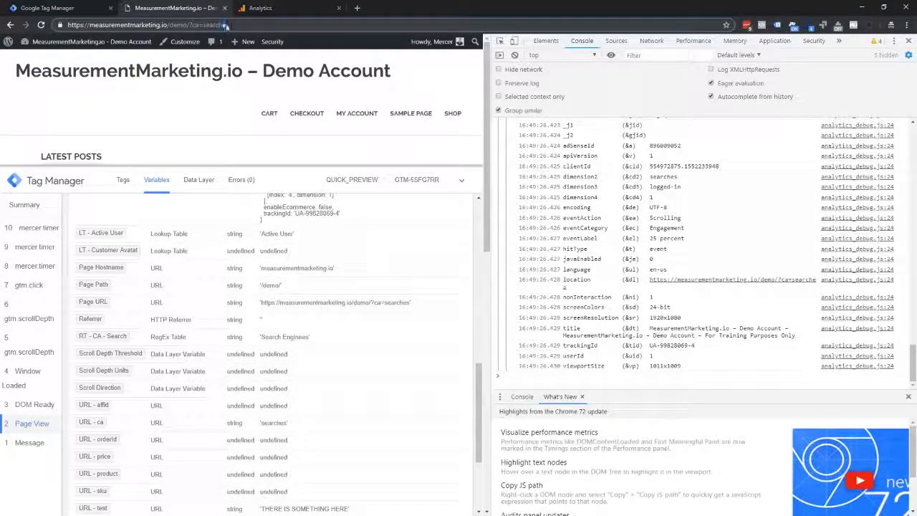
key("BackSpace")
key("BackSpace")
type("ing")
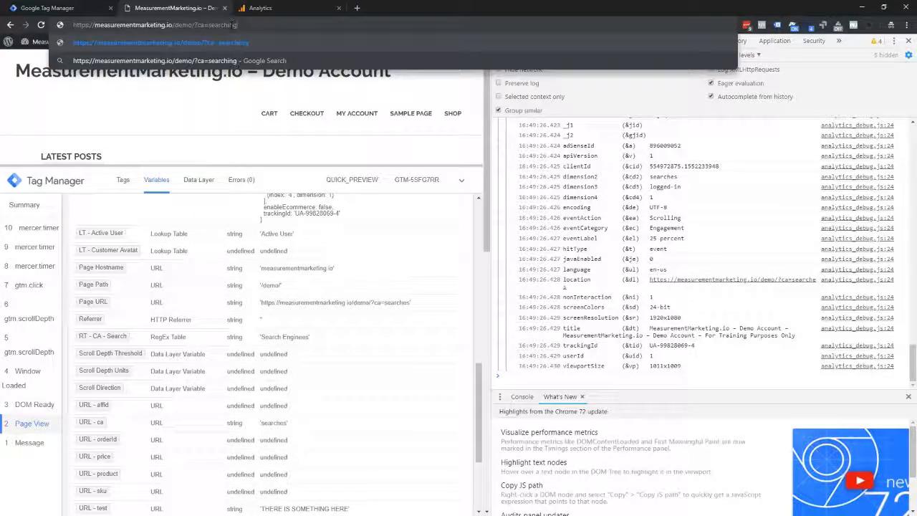
key("Return")
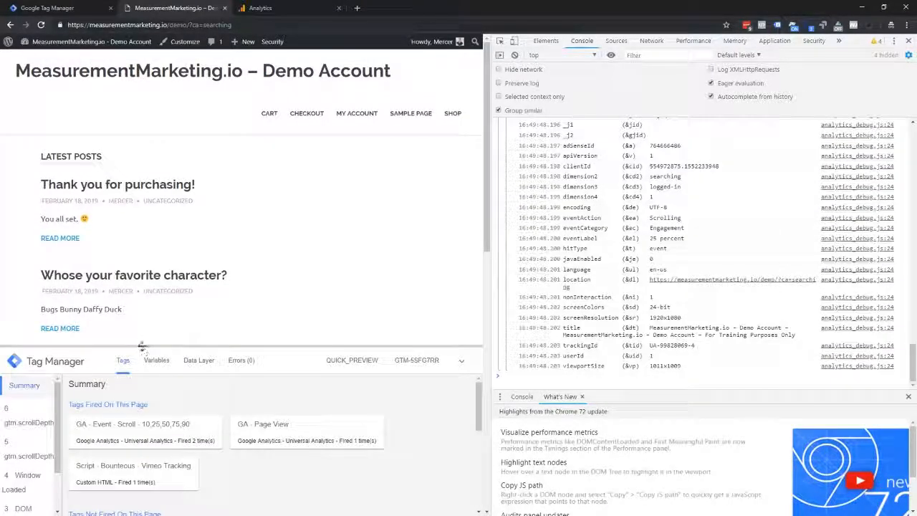
Check what RT - CA - Search returns at the Page View event for the ca=searching page.
left_click_drag(143, 347, 158, 178)
left_click(159, 189)
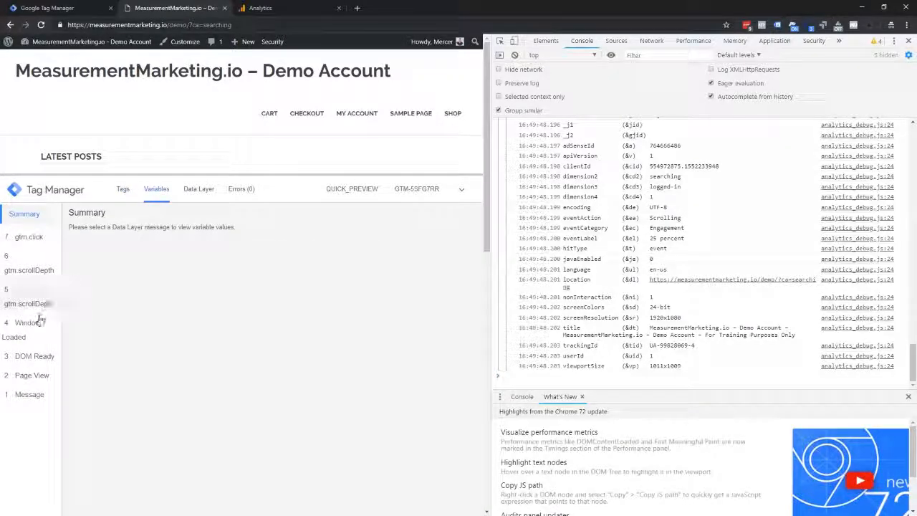
left_click(35, 394)
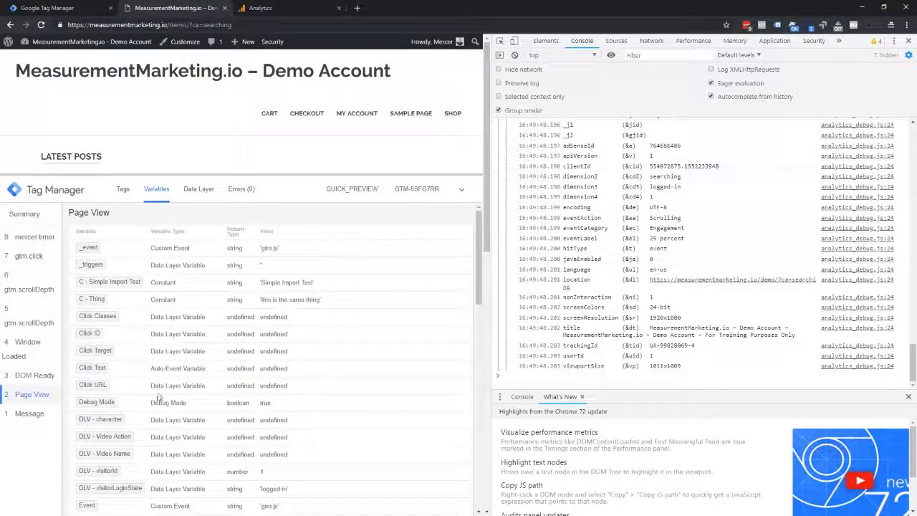
scroll(166, 388, "down", 1)
scroll(166, 389, "down", 3)
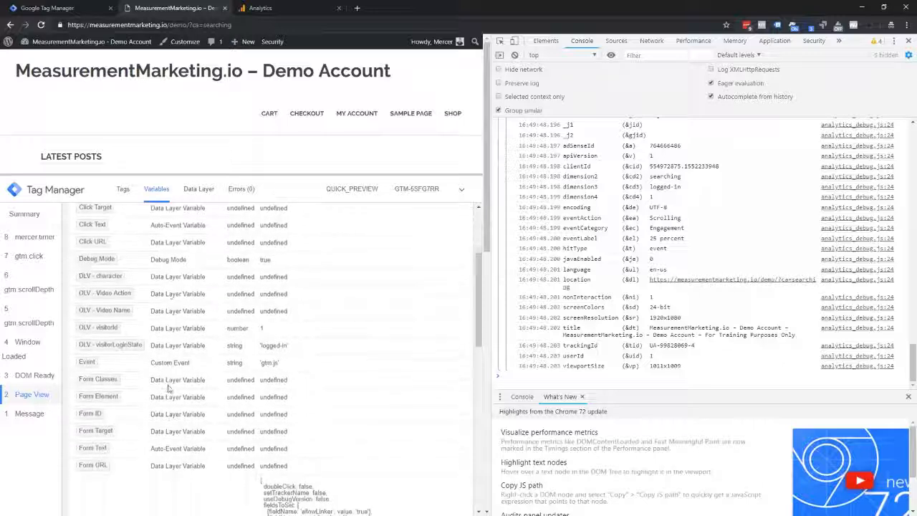
scroll(164, 379, "down", 3)
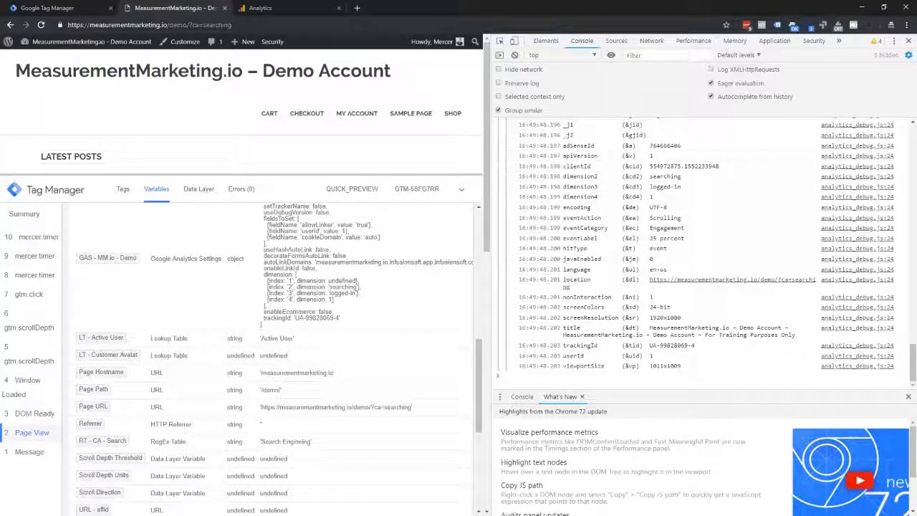
Edit RT - CA - Search and turn off Ignore Case, Full Matches Only, and Enable Capture Groups and Replace Functionality in its advanced settings.
left_click(87, 10)
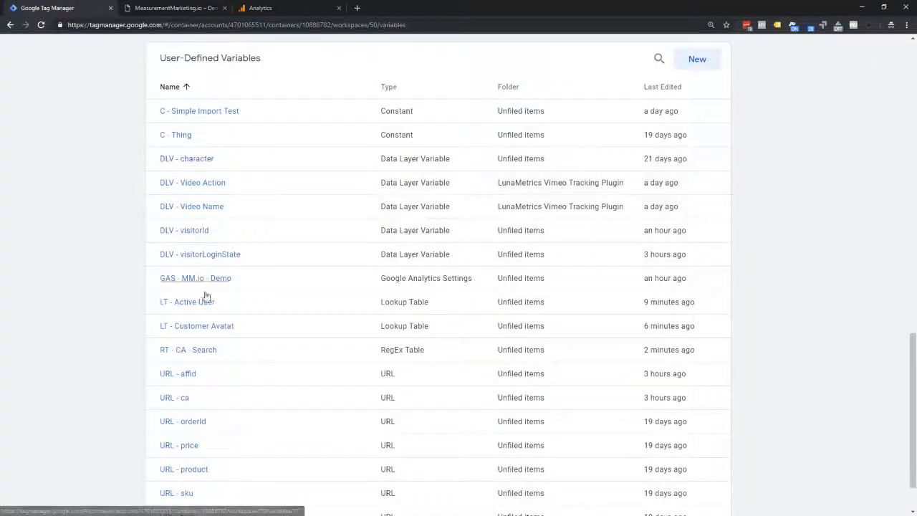
left_click(184, 350)
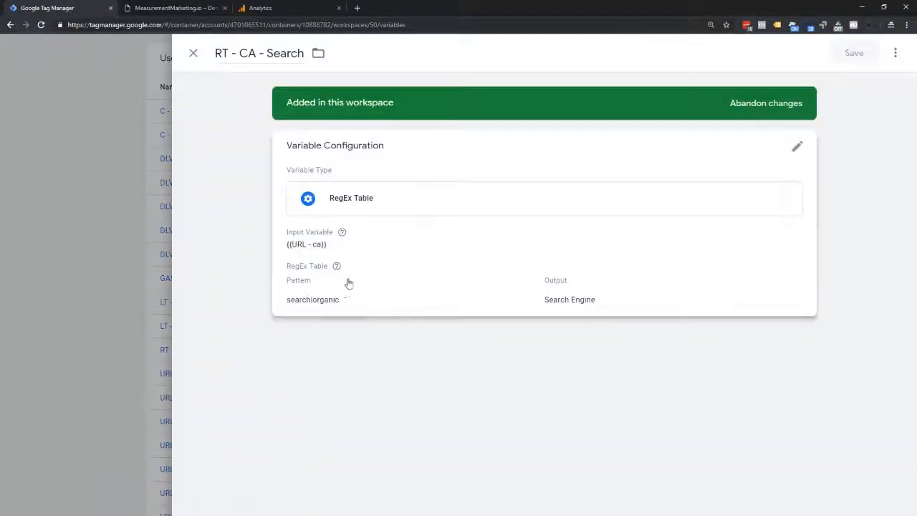
left_click(396, 285)
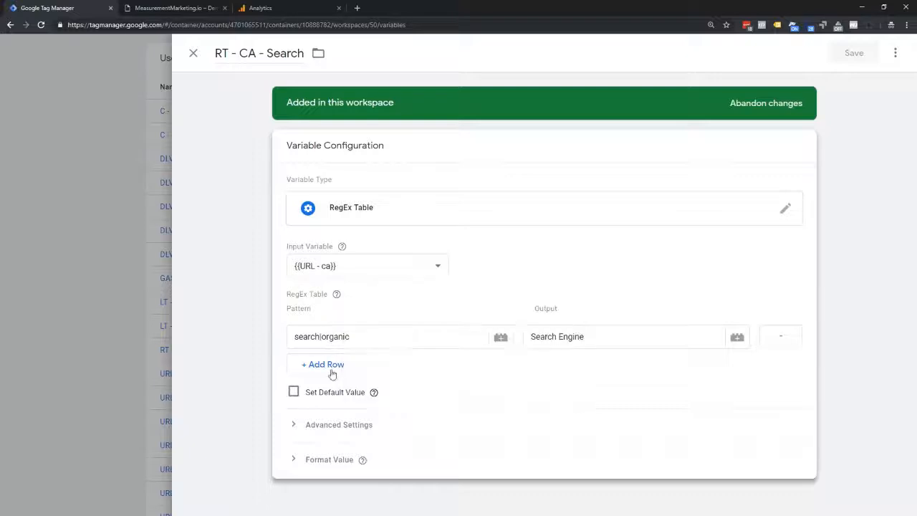
left_click(318, 426)
scroll(409, 393, "down", 1)
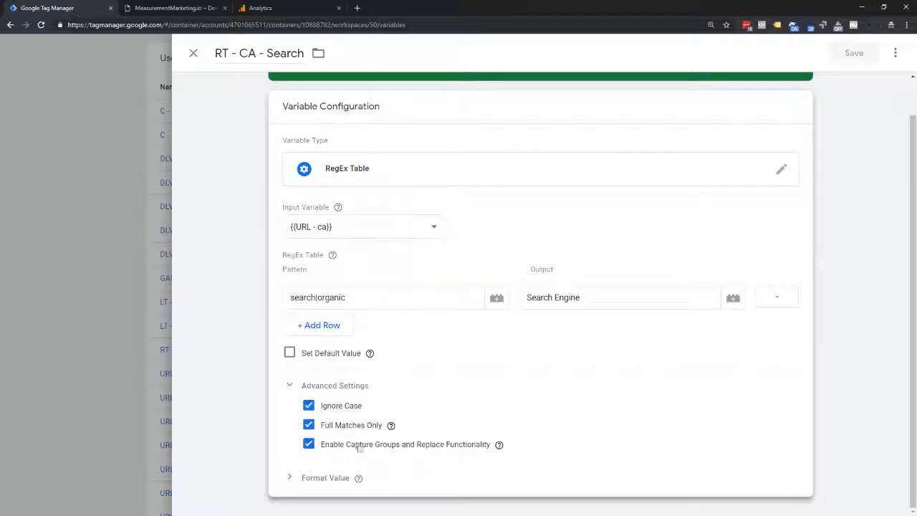
left_click(308, 445)
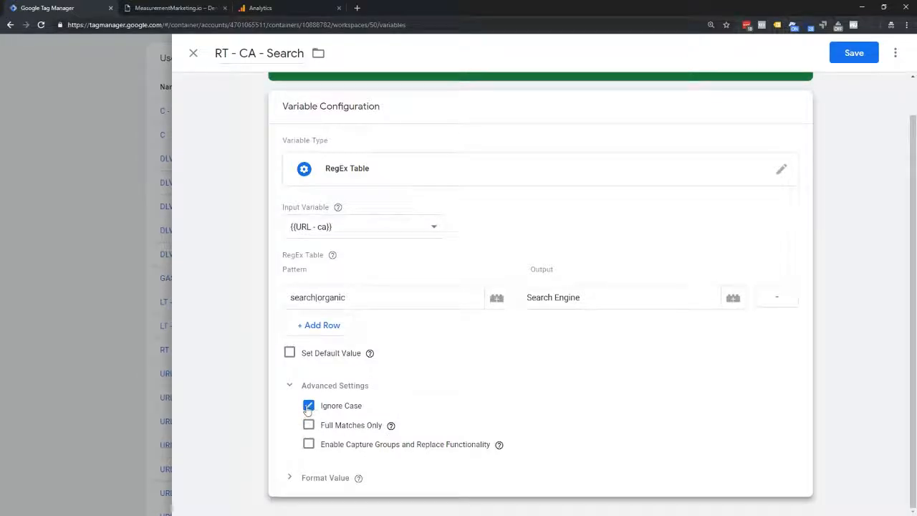
left_click(307, 406)
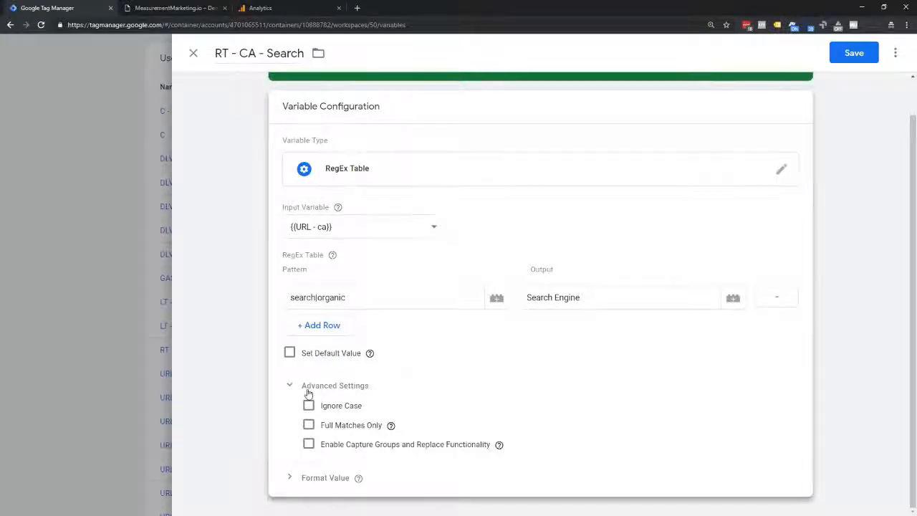
Turn Ignore Case, Full Matches Only, and Enable Capture Groups and Replace Functionality back on for RT - CA - Search.
left_click(308, 390)
left_click(307, 426)
left_click(309, 445)
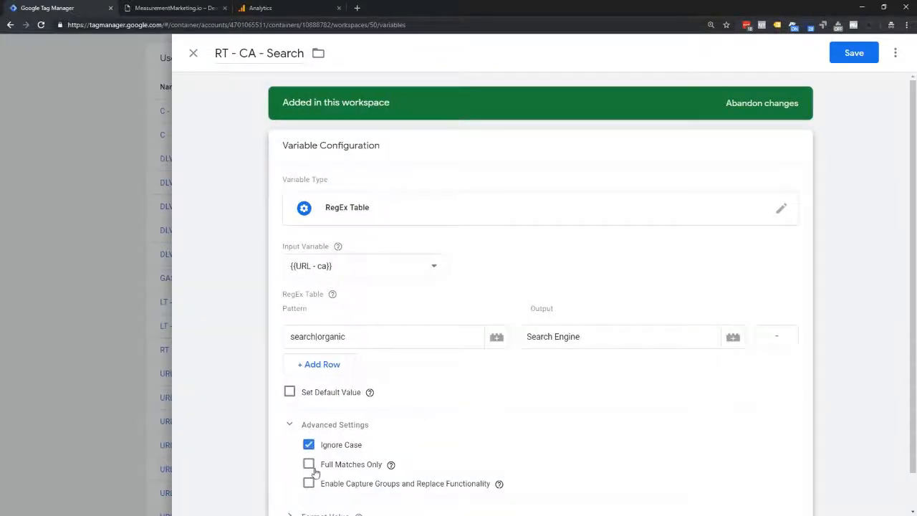
left_click(308, 464)
left_click(309, 483)
Disable all three advanced matching options of RT - CA - Search, including Full Matches Only and capture group replacement, and save the variable.
scroll(339, 472, "down", 1)
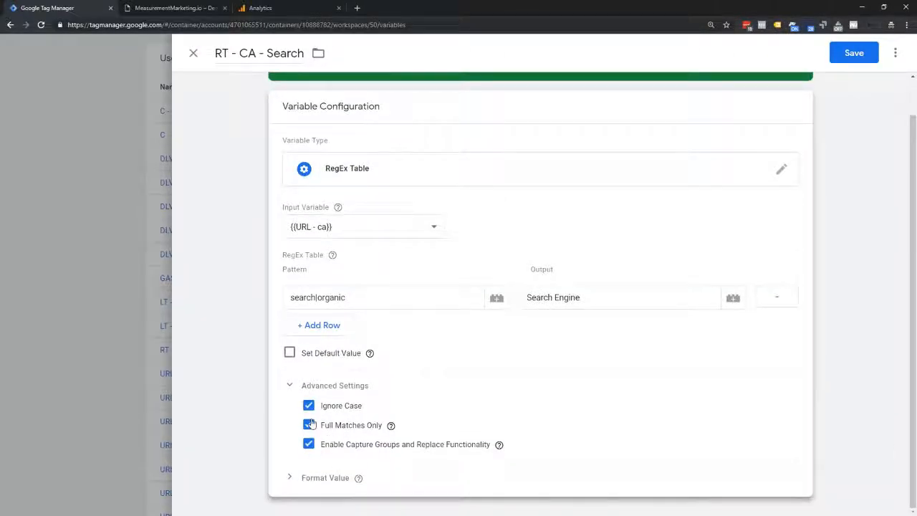
left_click(307, 387)
left_click(306, 427)
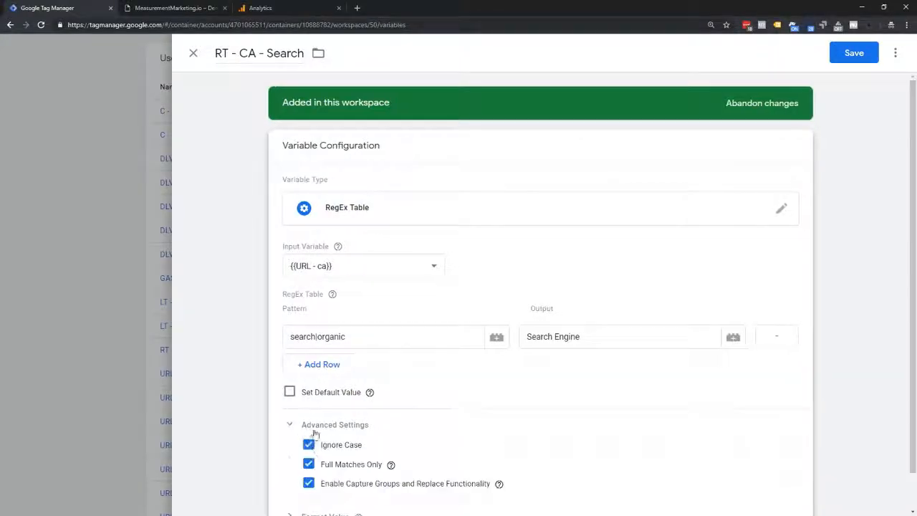
left_click(309, 445)
left_click(309, 464)
left_click(309, 483)
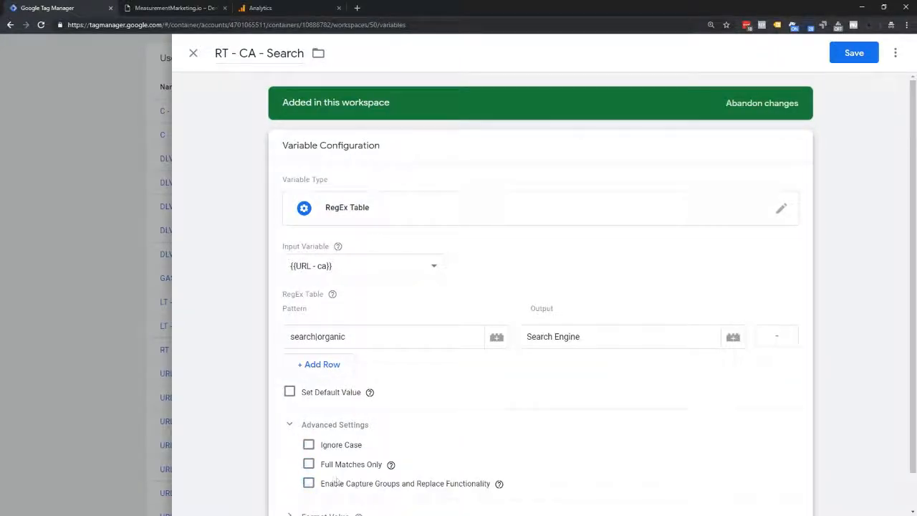
scroll(327, 250, "down", 1)
left_click(854, 53)
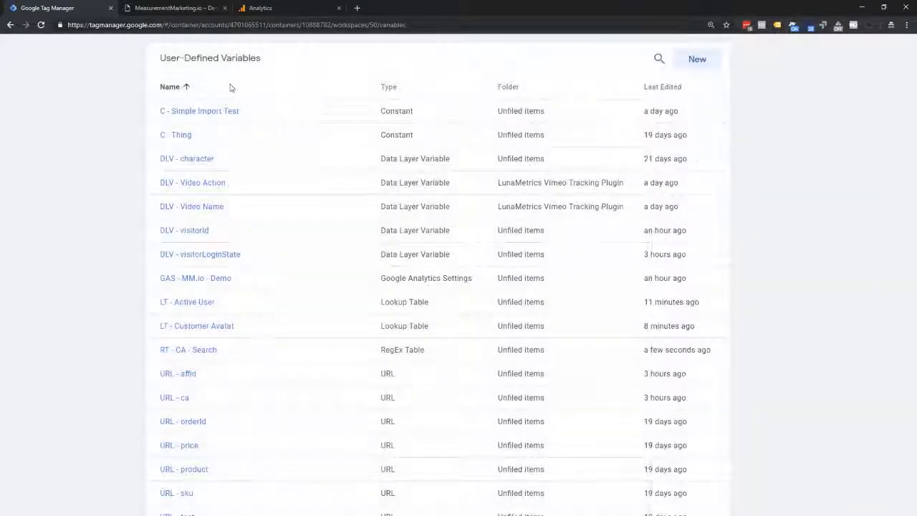
Refresh the workspace preview and reload the demo page with ca=searching.
scroll(229, 86, "up", 10)
left_click(165, 190)
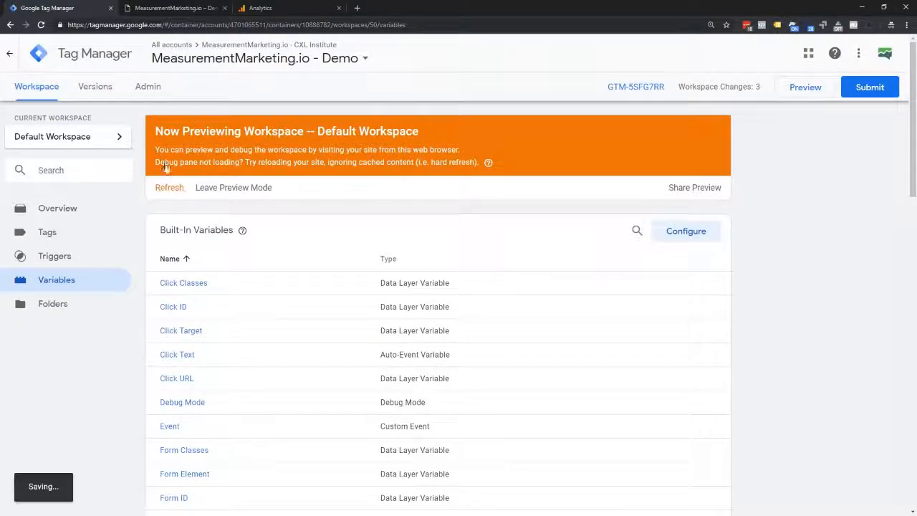
left_click(151, 8)
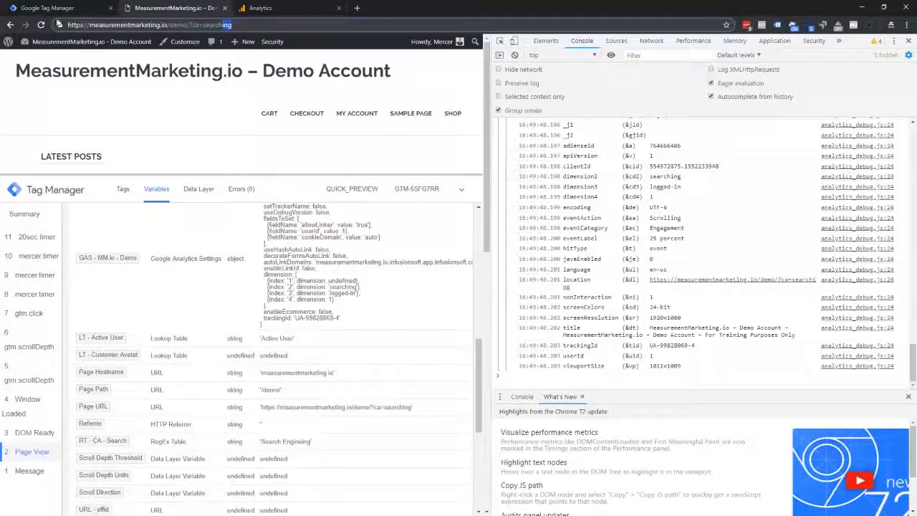
left_click(41, 25)
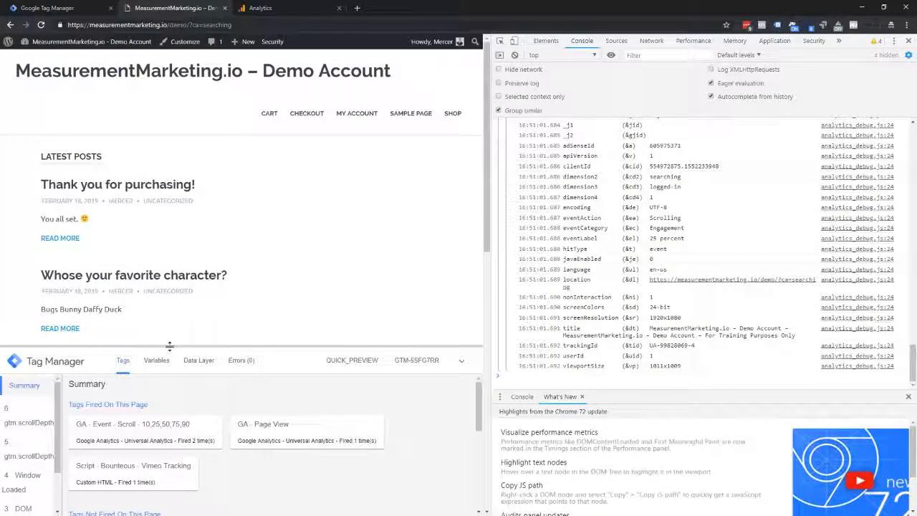
Compare the RT - CA - Search value at the Page View event with the ca=searching parameter in the page address.
left_click_drag(170, 347, 164, 140)
left_click(156, 153)
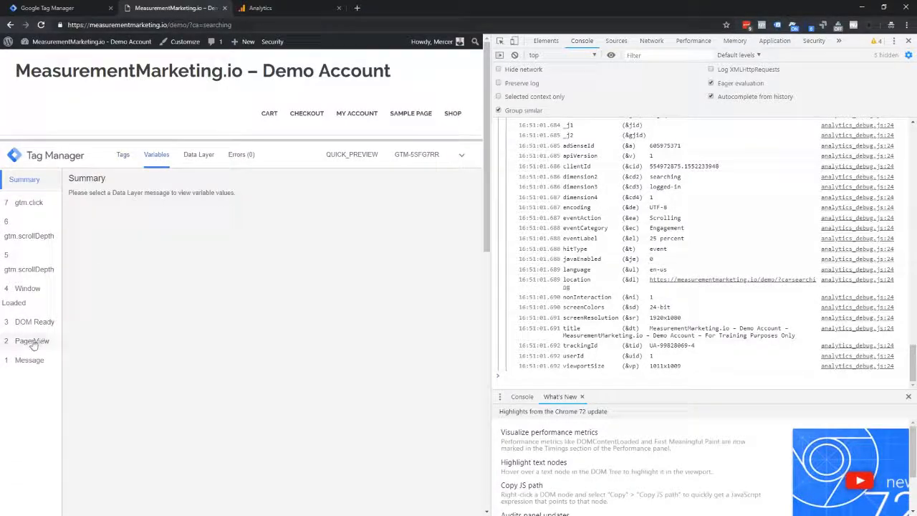
left_click(33, 342)
scroll(149, 330, "down", 15)
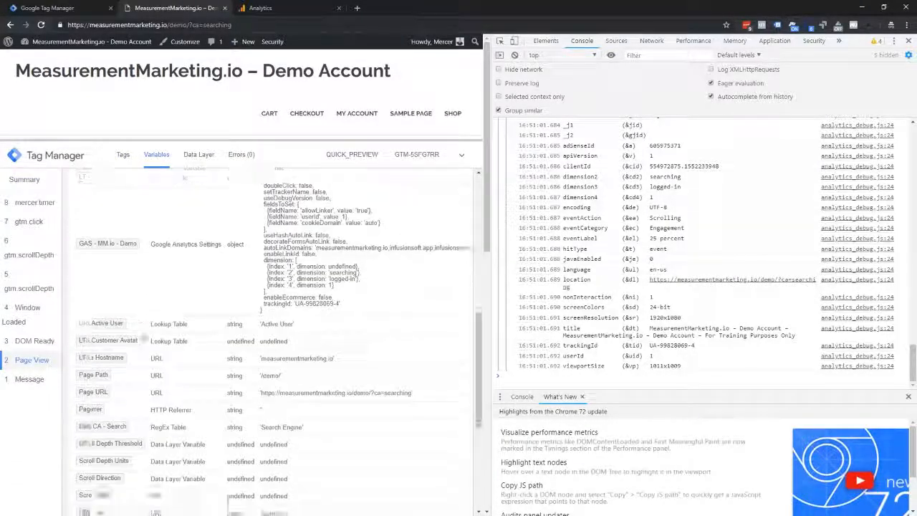
left_click_drag(260, 265, 305, 268)
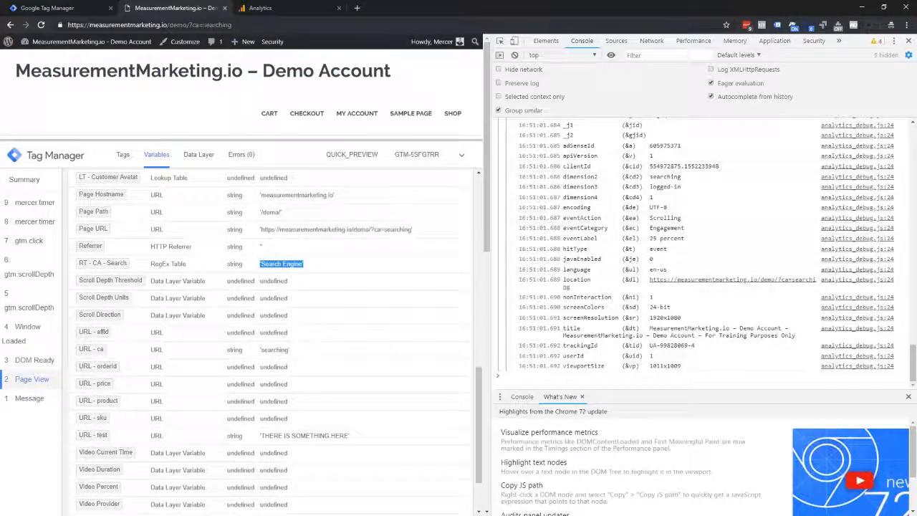
left_click(204, 25)
left_click_drag(204, 25, 236, 25)
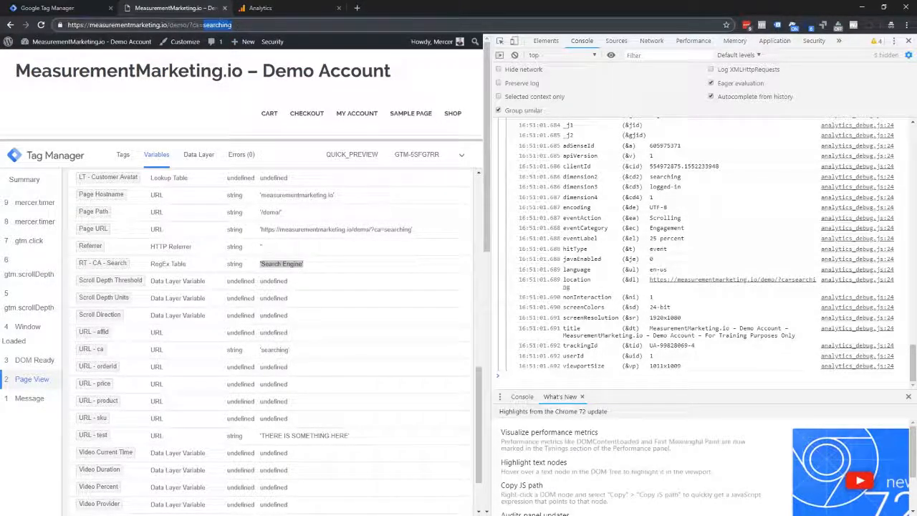
Reload the demo page with the ca parameter in its address changed to organics.
left_click(237, 25)
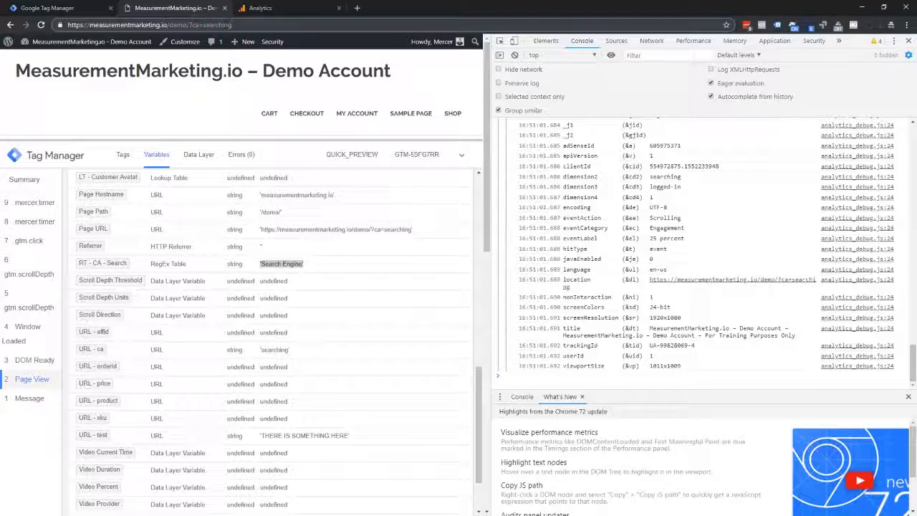
left_click_drag(206, 25, 204, 25)
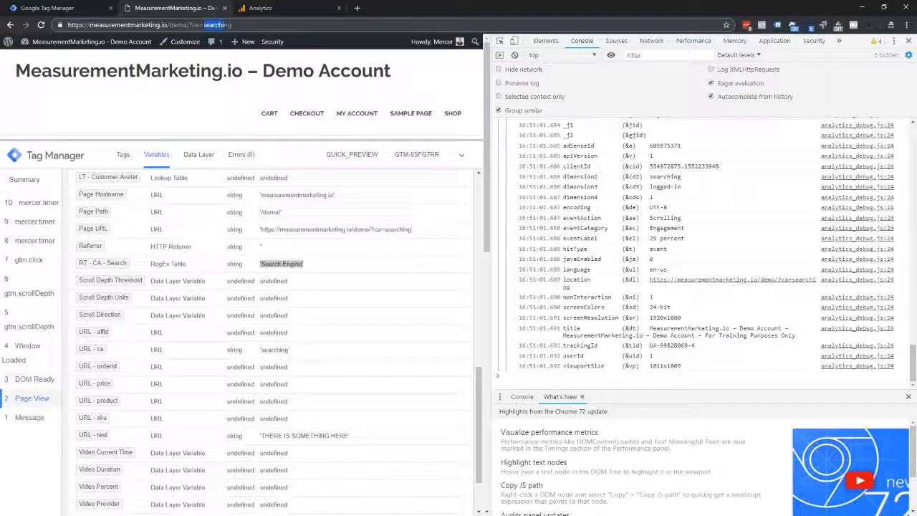
left_click(203, 25)
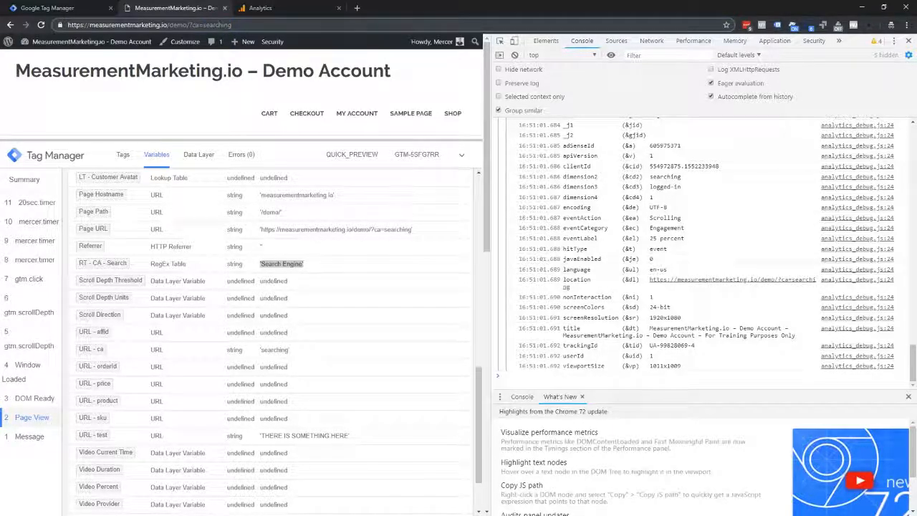
left_click_drag(232, 25, 203, 25)
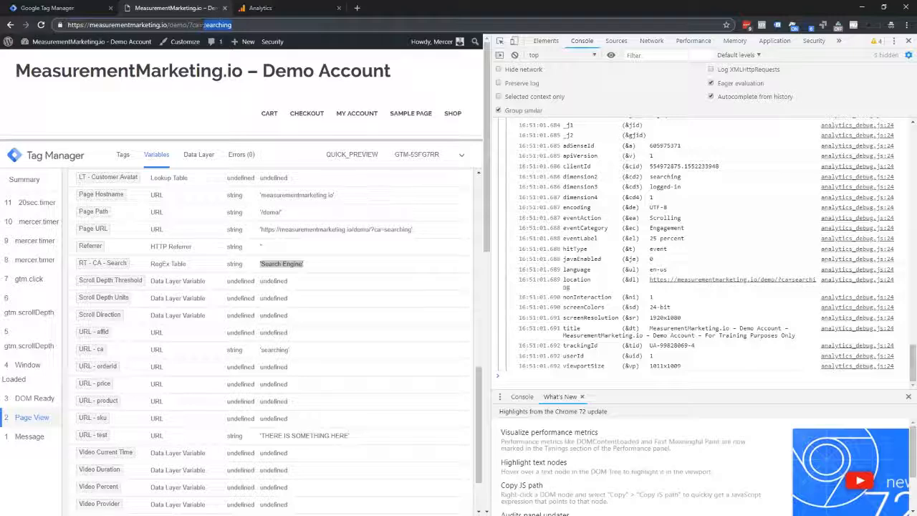
type("organic")
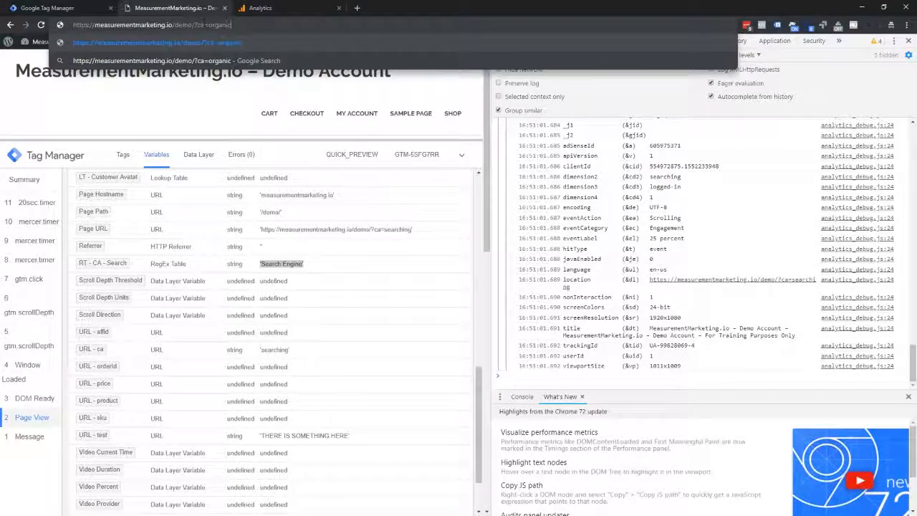
type("s")
key("Return")
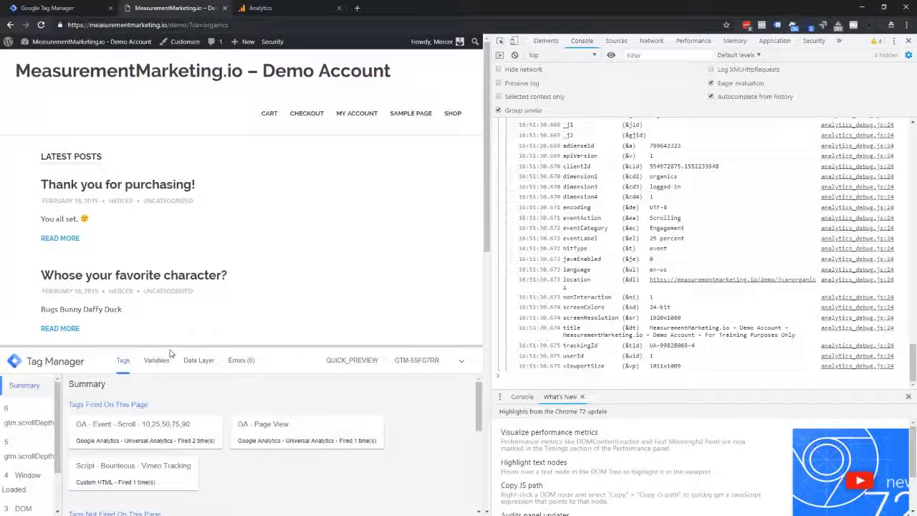
Check the RT - CA - Search value at the Page View event for the ca=organics visit.
left_click_drag(169, 349, 158, 129)
left_click(156, 136)
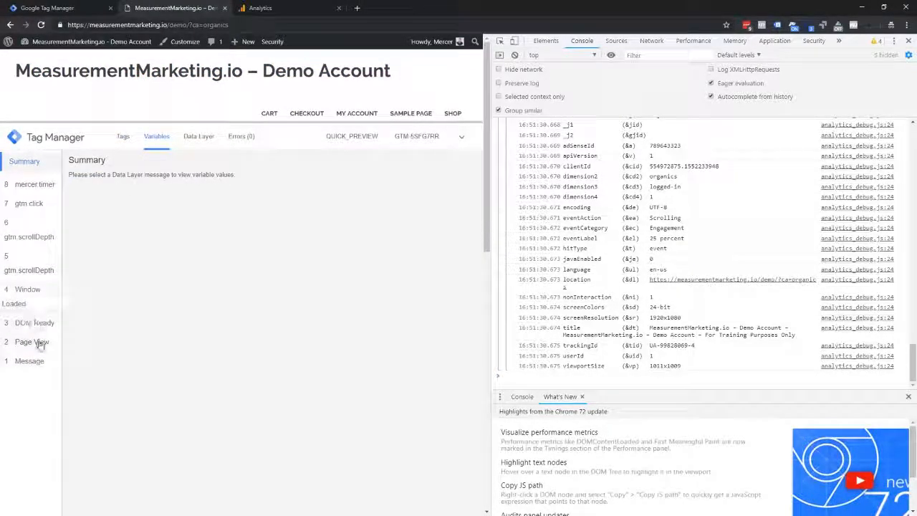
left_click(32, 342)
scroll(245, 316, "down", 1)
scroll(161, 290, "down", 7)
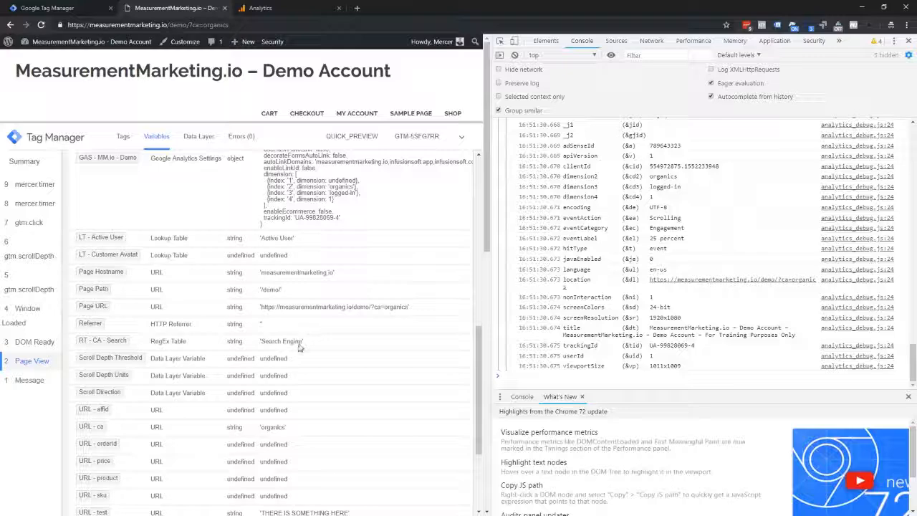
In Tag Manager, turn on Enable Capture Groups and Replace Functionality for the RT - CA - Search variable and save it.
left_click(80, 8)
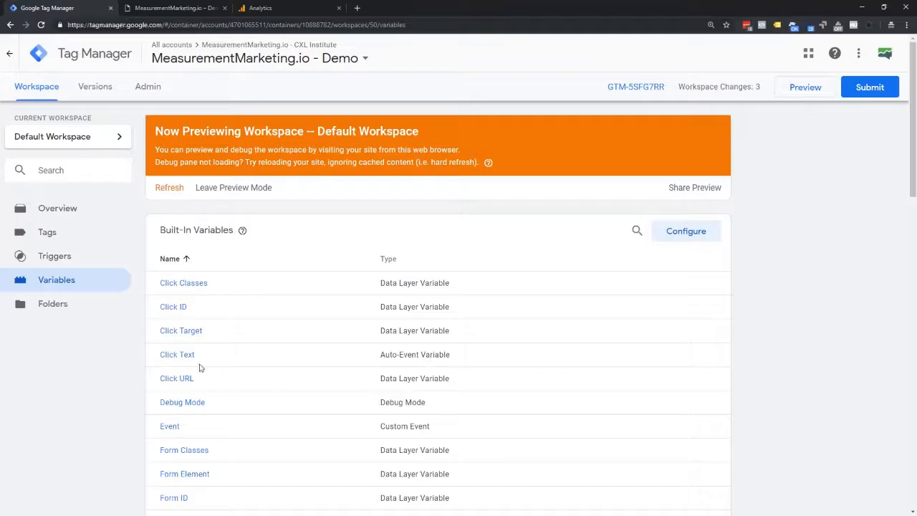
scroll(200, 368, "down", 5)
scroll(204, 387, "down", 10)
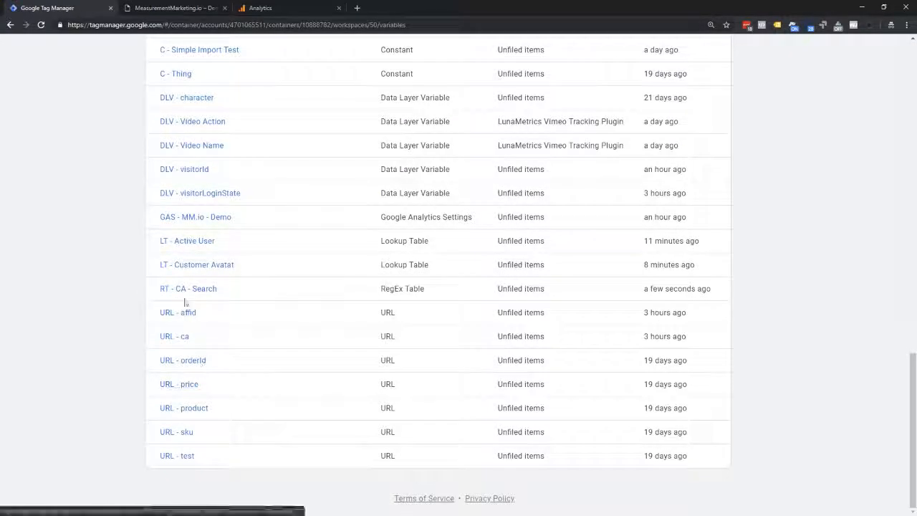
left_click(184, 289)
left_click(344, 293)
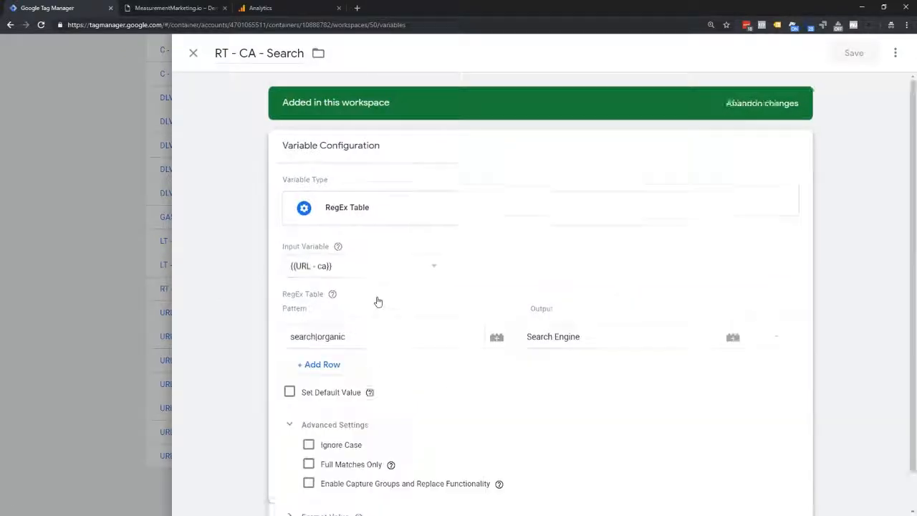
left_click(308, 446)
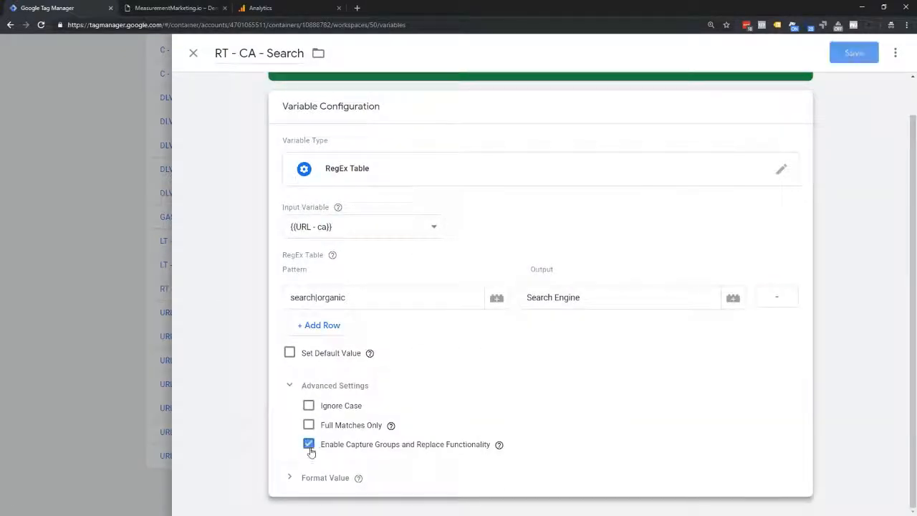
left_click_drag(318, 297, 356, 293)
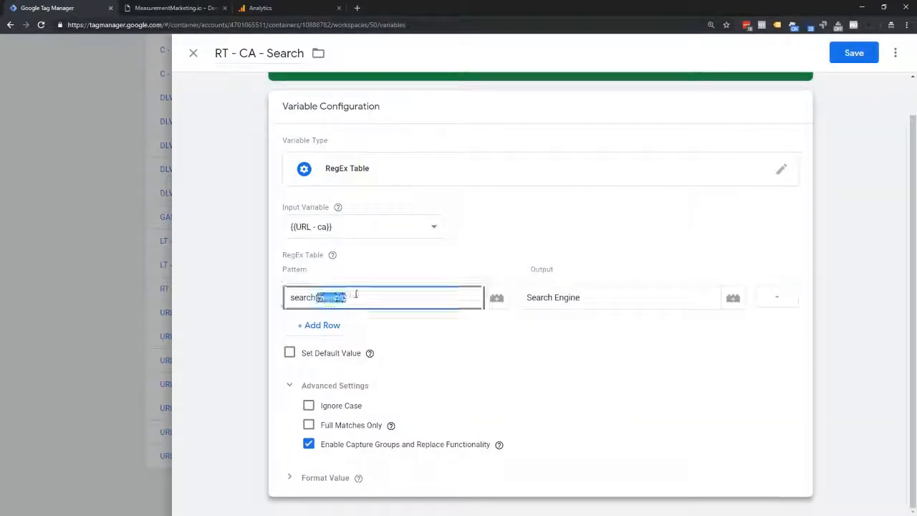
left_click_drag(528, 297, 586, 297)
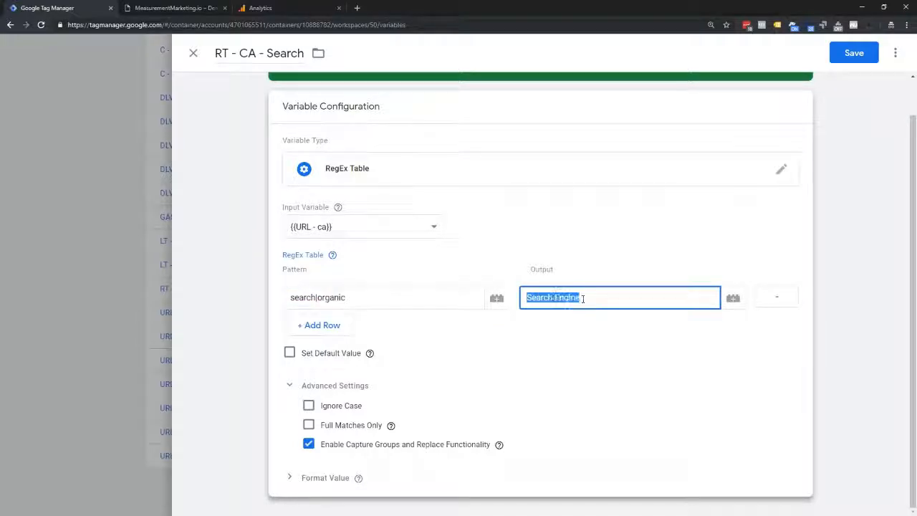
left_click(849, 60)
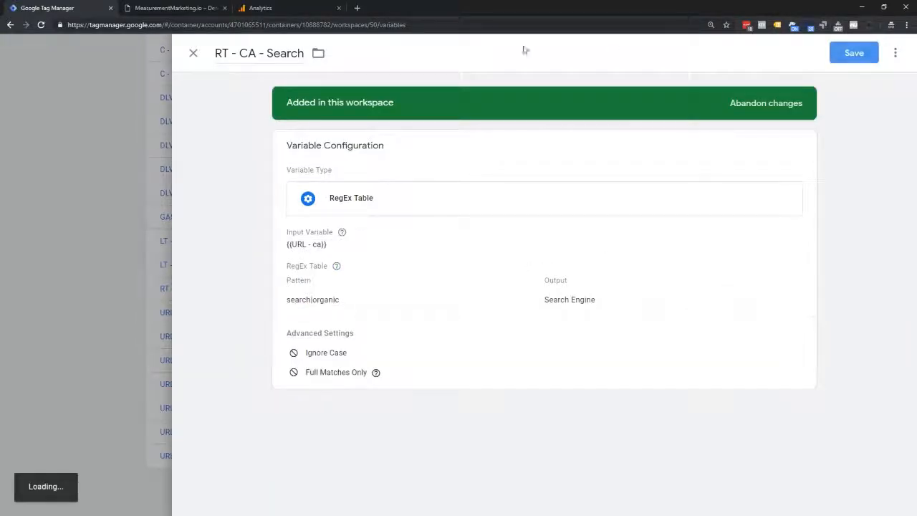
Refresh the workspace preview and reload the demo page with ca=organics.
scroll(265, 136, "up", 10)
scroll(257, 177, "up", 5)
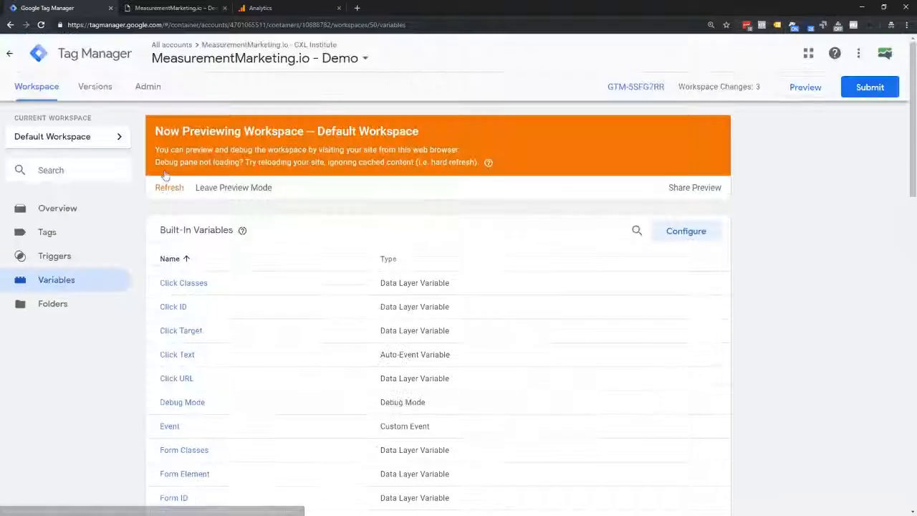
left_click(150, 8)
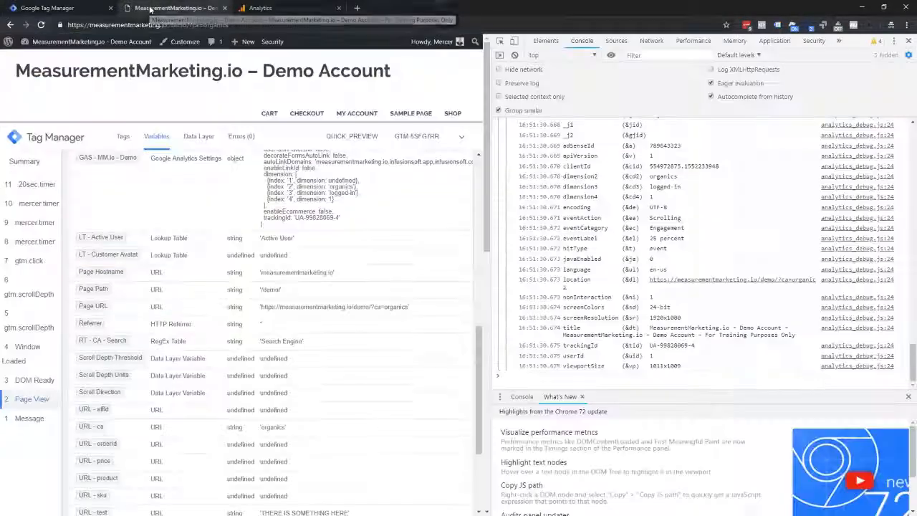
left_click(41, 25)
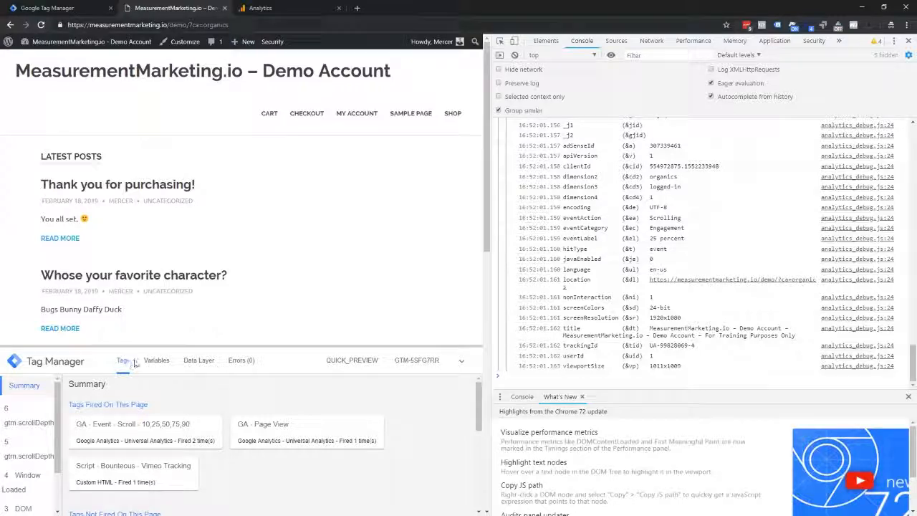
Compare the RT - CA - Search value at the Page View event with the ca=organics parameter in the page address.
left_click(156, 359)
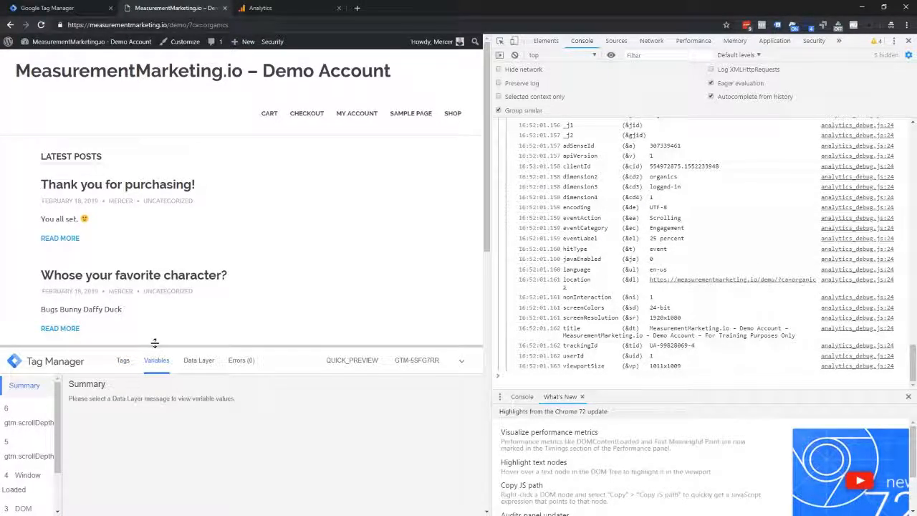
left_click_drag(155, 343, 155, 97)
left_click(31, 315)
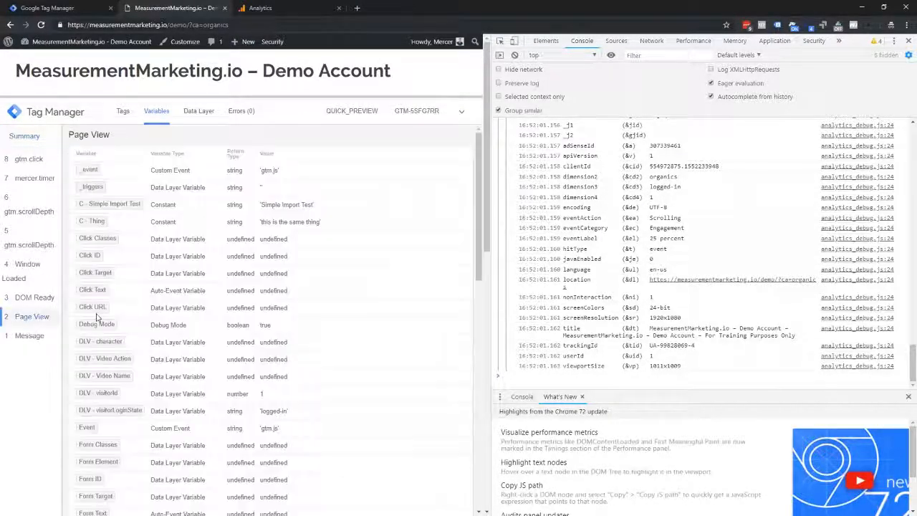
scroll(141, 304, "down", 10)
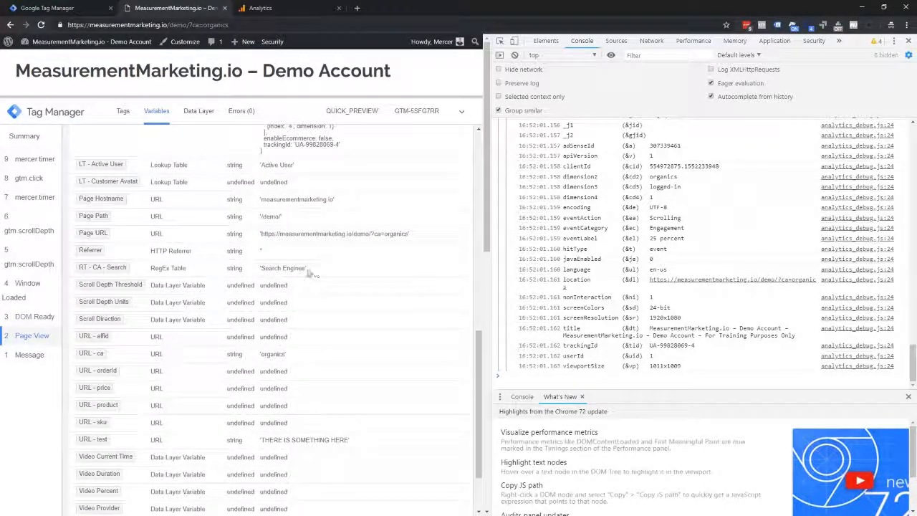
left_click_drag(228, 24, 204, 24)
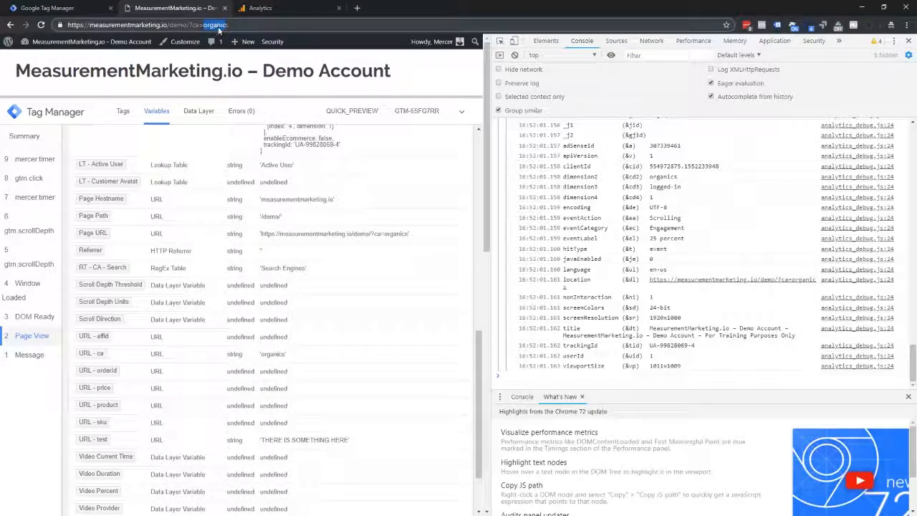
left_click(229, 25)
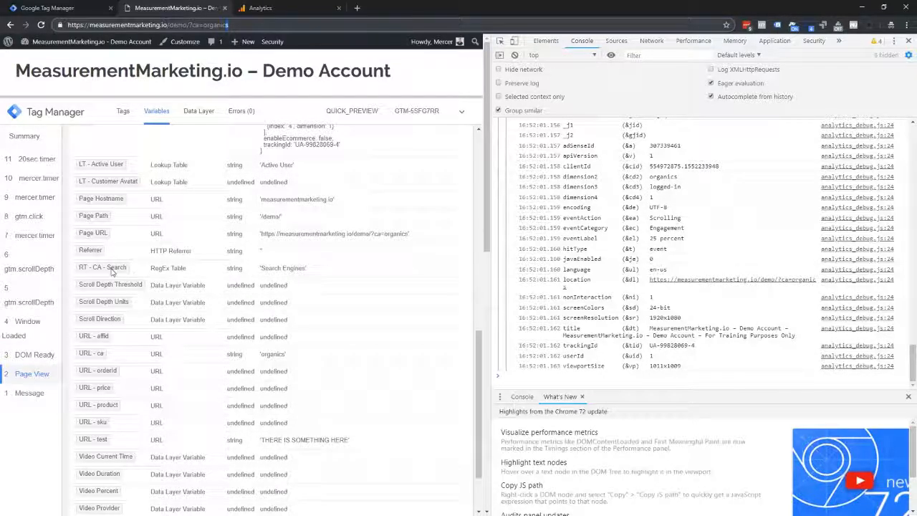
scroll(111, 270, "up", 2)
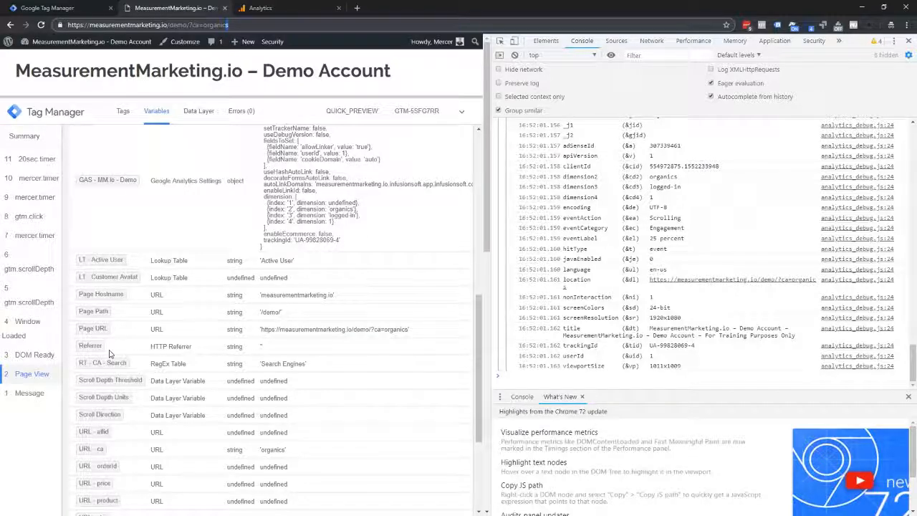
Open RT - CA - Search in Tag Manager for editing and change its input variable to {{Page Hostname}}.
left_click(43, 8)
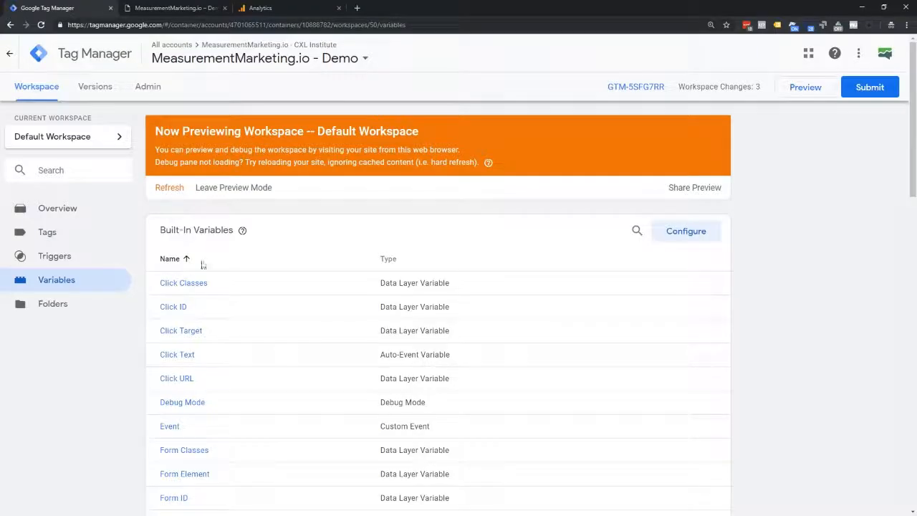
scroll(198, 336, "down", 4)
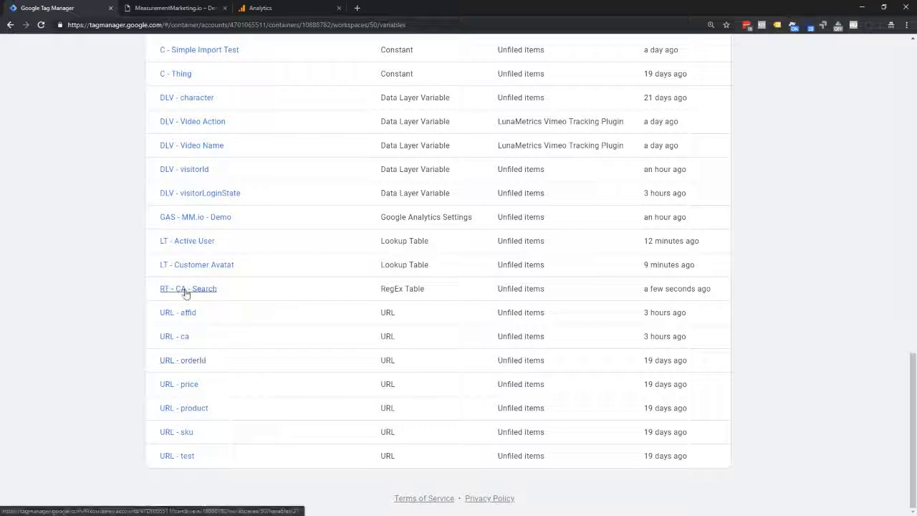
left_click(185, 289)
left_click(355, 199)
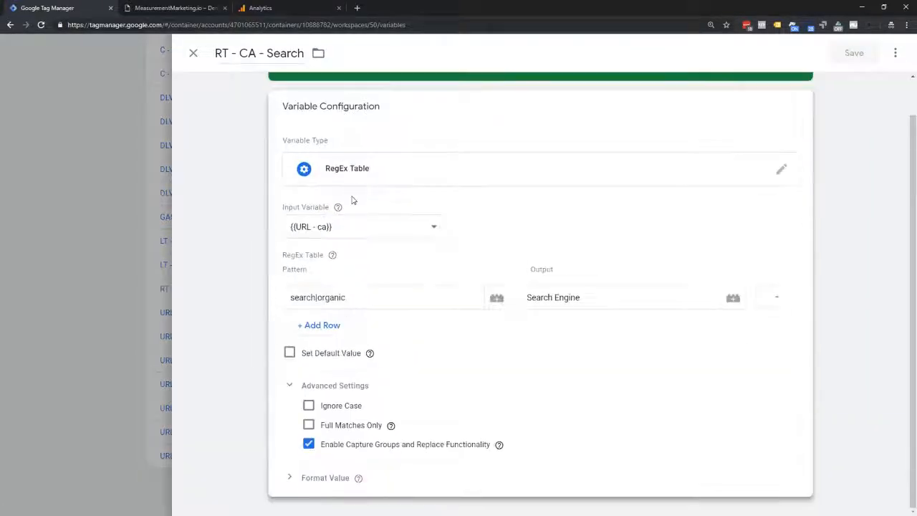
left_click(347, 226)
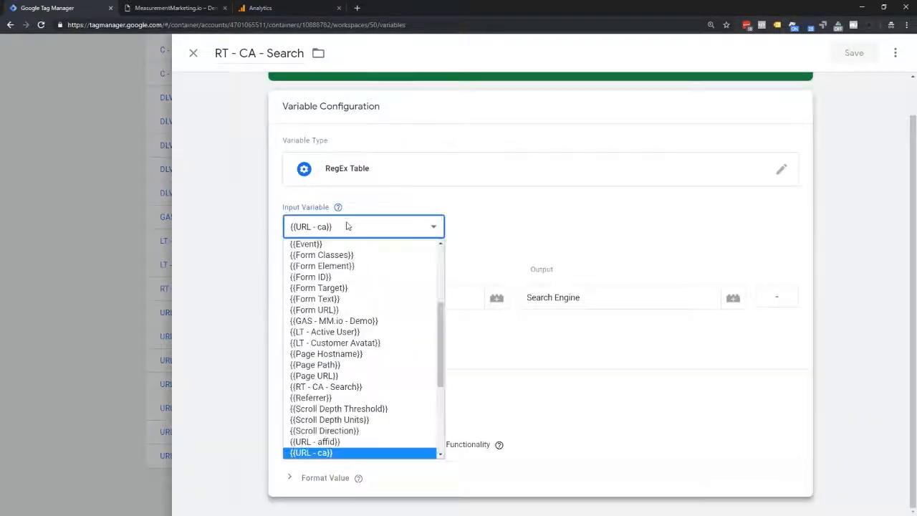
left_click(326, 354)
left_click(369, 297)
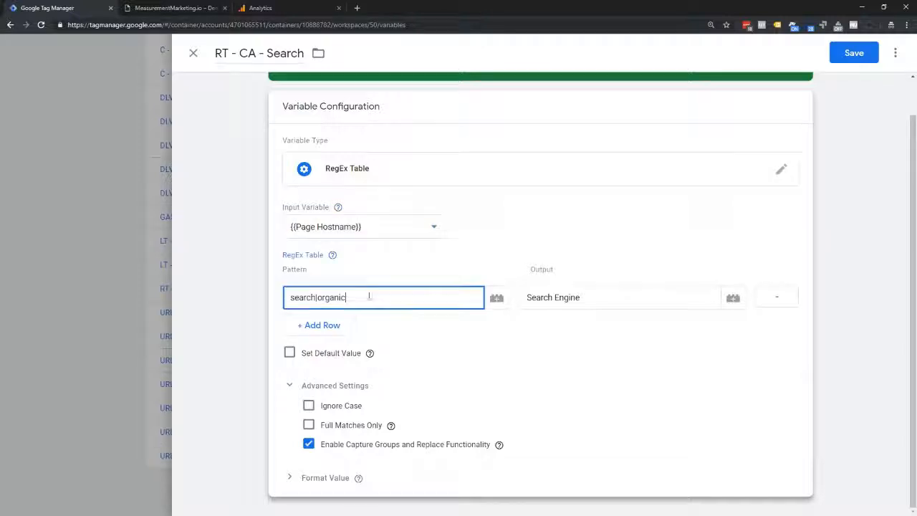
left_click_drag(89, 25, 161, 26)
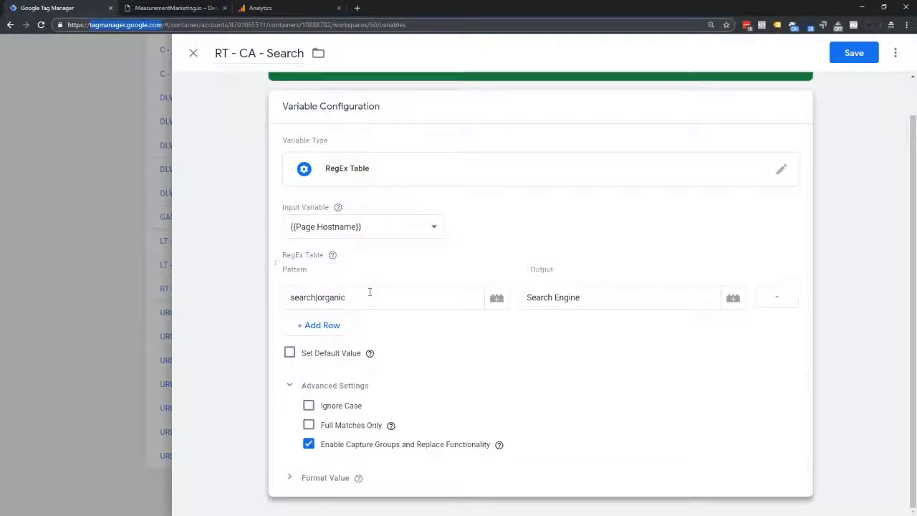
Change the first RegEx Table row to the pattern websitea.com with the output UA-12345-6.
left_click_drag(368, 294, 165, 296)
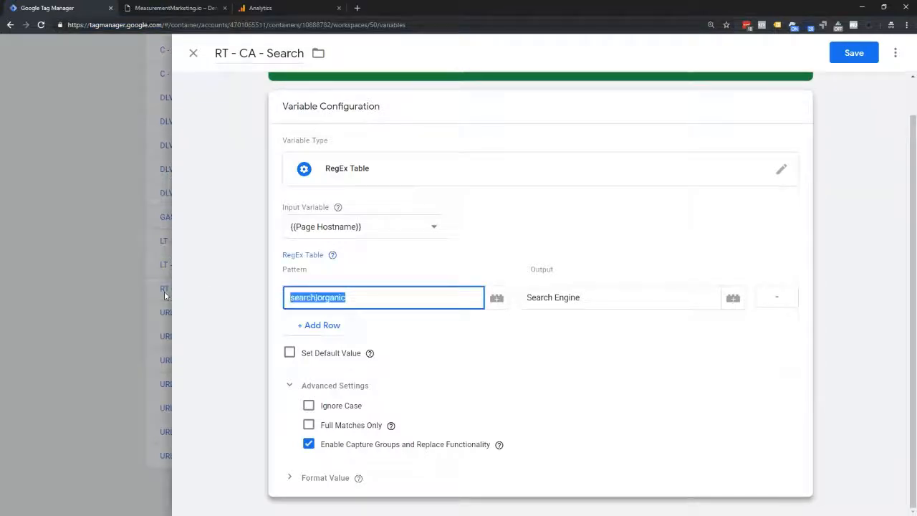
type("we")
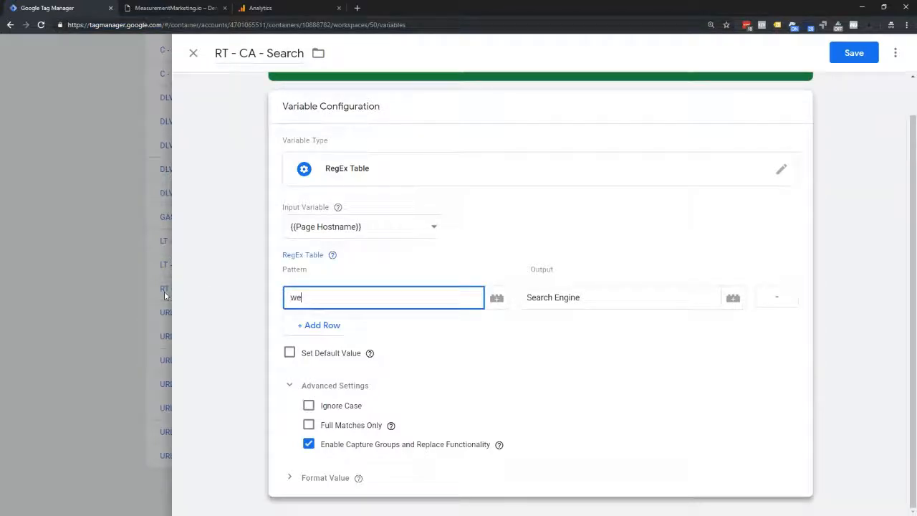
key("BackSpace")
key("BackSpace")
type("tea.com")
key("Tab")
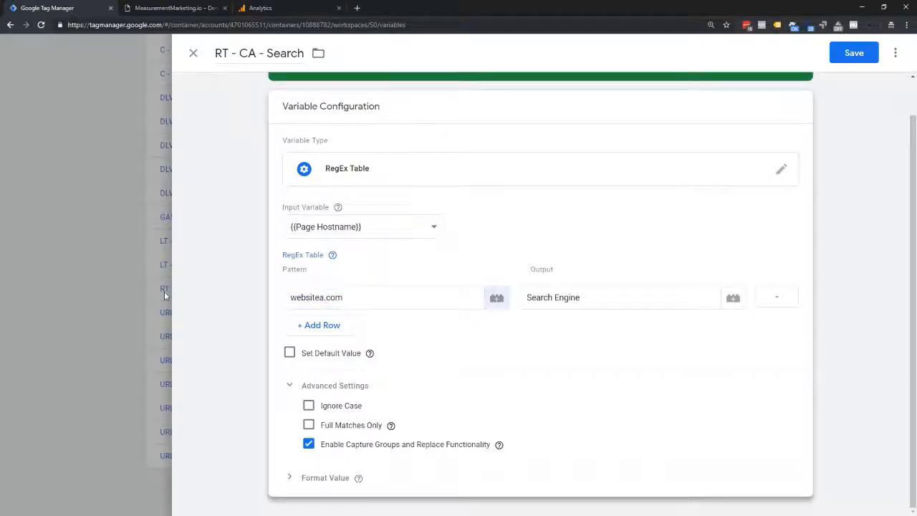
key("Tab")
type("U")
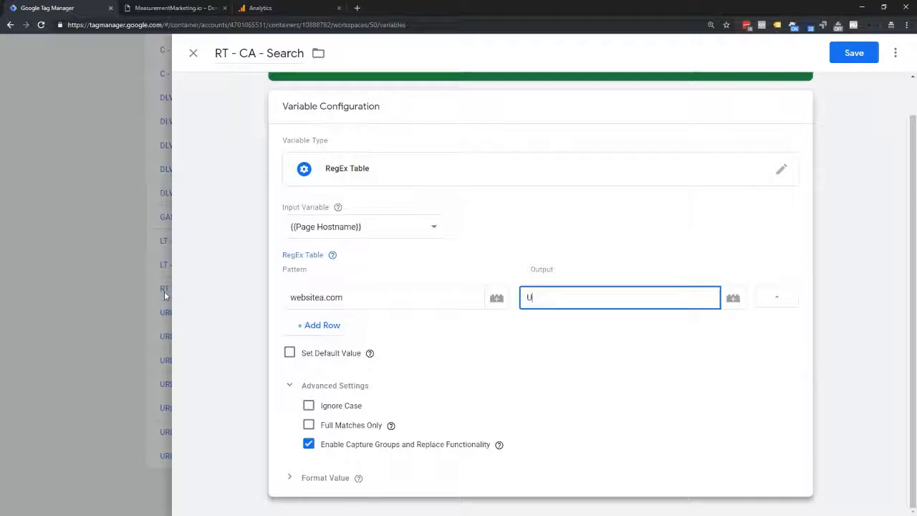
type("A-12345-6")
Add a second RegEx Table row with the pattern websiteb.com and the output UA-12345-9.
left_click(326, 333)
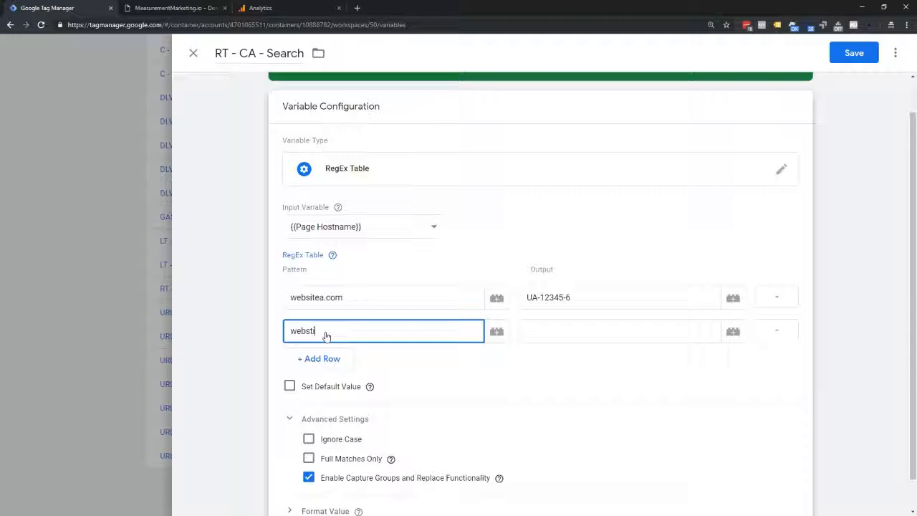
type("websiteb.com")
left_click_drag(603, 285, 510, 301)
key("ctrl+c")
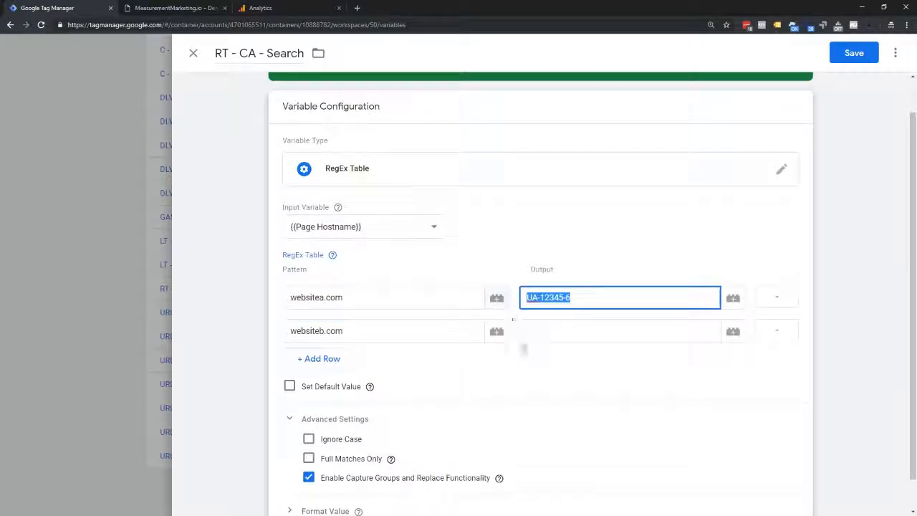
left_click(546, 329)
key("ctrl+v")
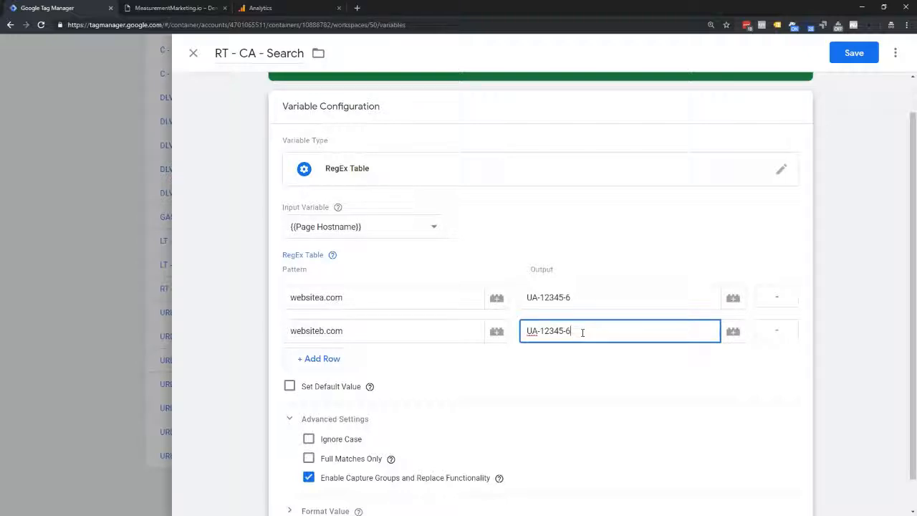
left_click(548, 230)
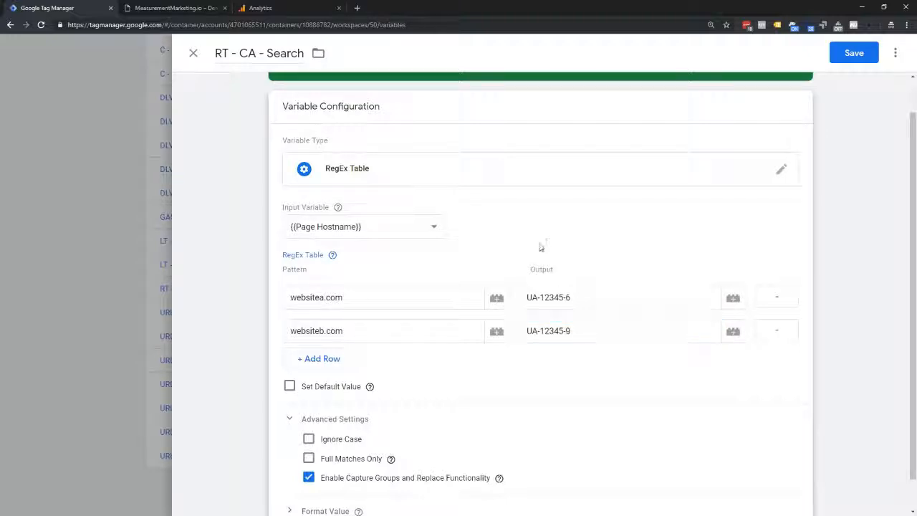
Review which tracking ID output each hostname pattern in the RegEx Table returns.
scroll(440, 265, "up", 1)
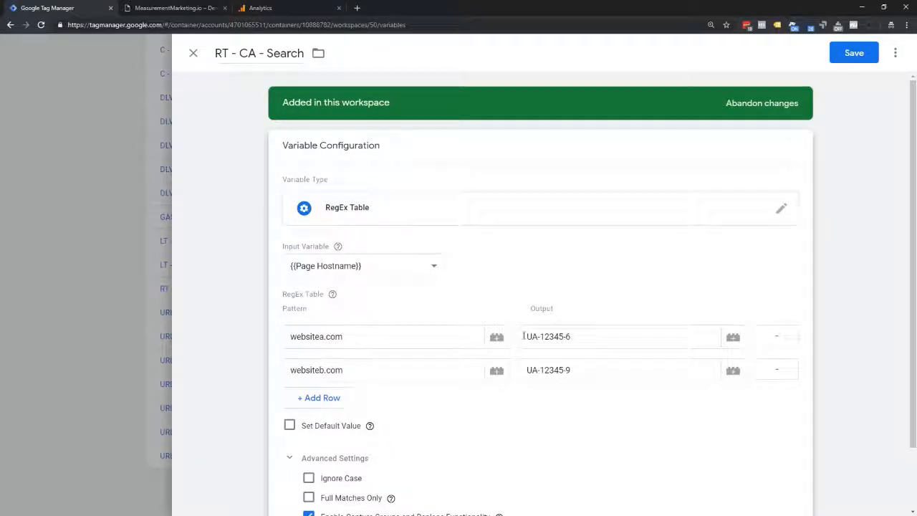
triple_click(608, 336)
triple_click(566, 370)
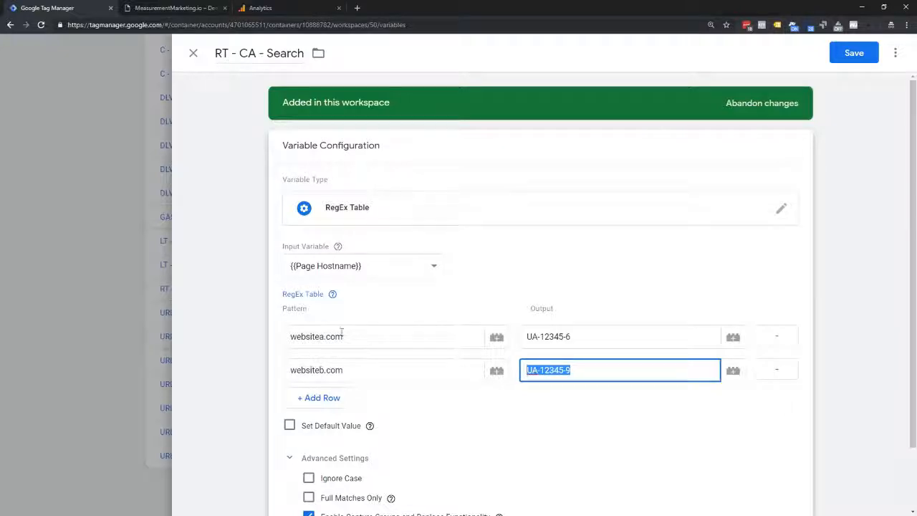
left_click(462, 272)
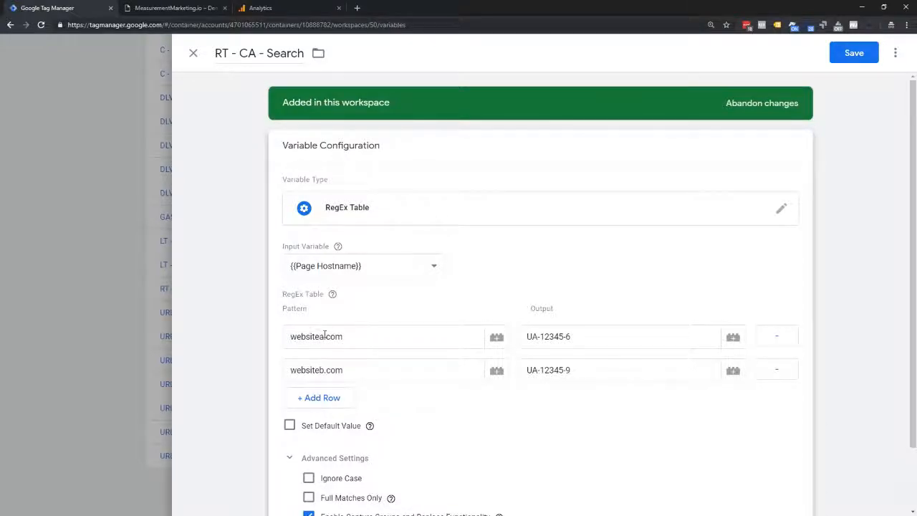
left_click_drag(528, 336, 577, 340)
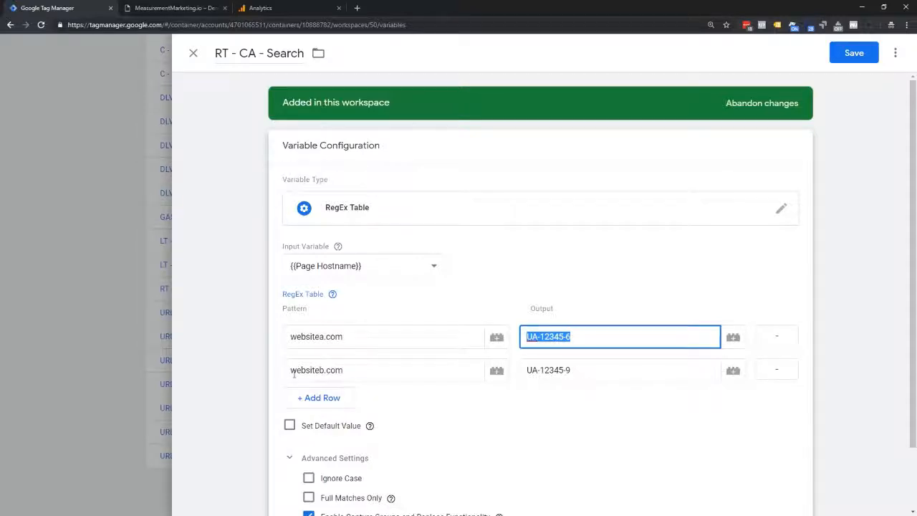
left_click_drag(293, 371, 599, 364)
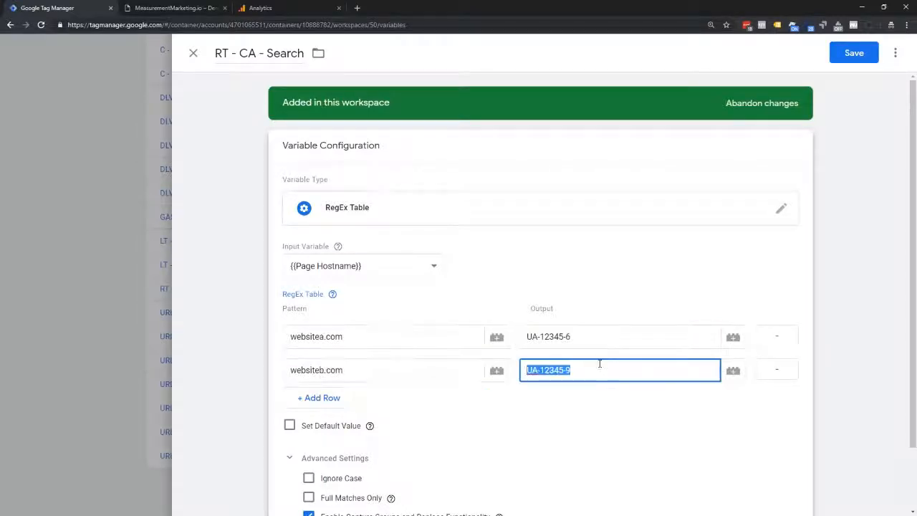
left_click(315, 235)
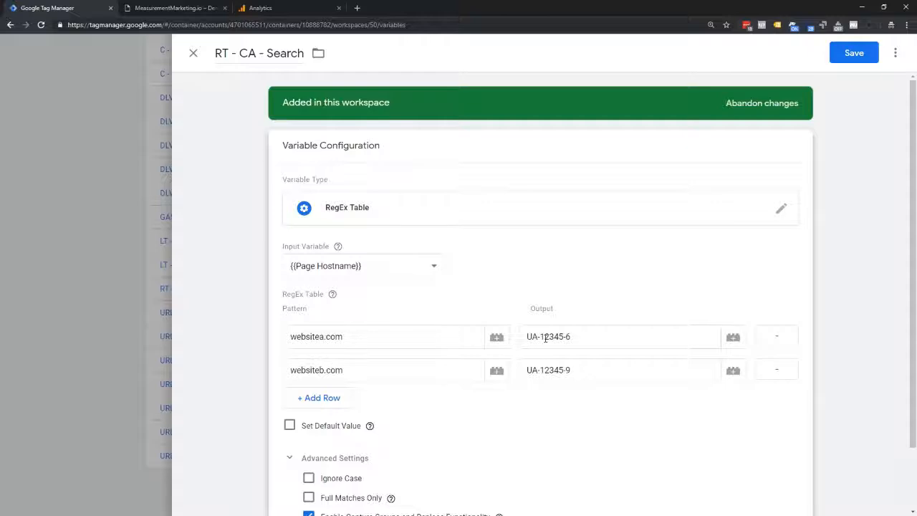
Check the variable's name and save RT - CA - Search with its hostname table.
left_click(217, 53)
left_click_drag(217, 53, 315, 53)
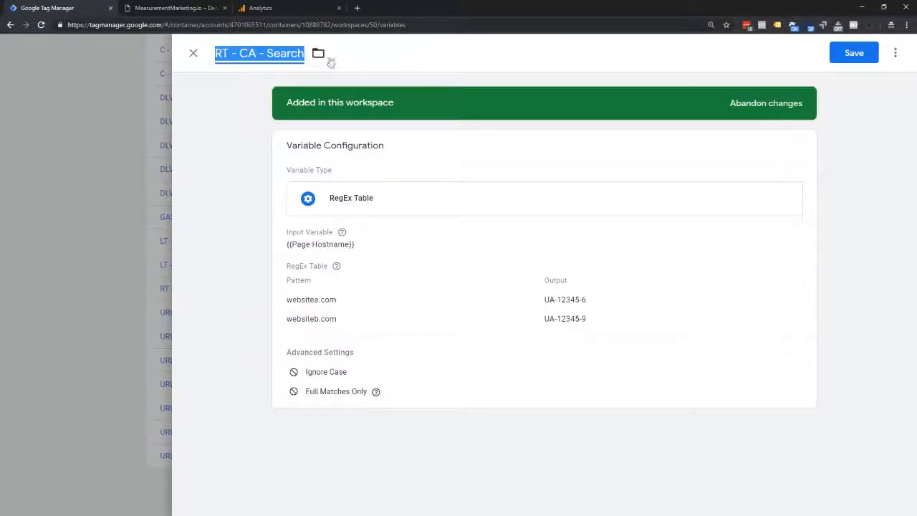
left_click(852, 53)
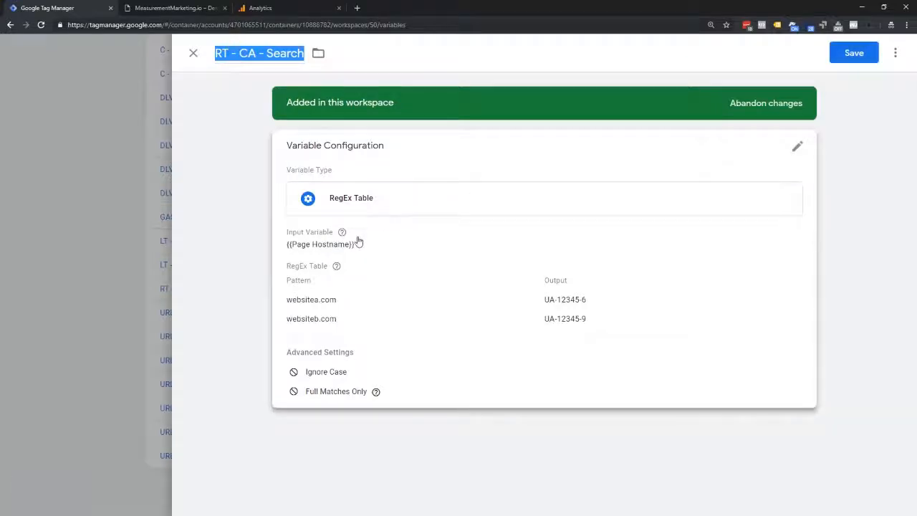
Open the GAS - MM.io - Demo settings variable for editing and replace its Tracking ID with {{RT - CA - Search}}.
scroll(326, 298, "up", 5)
scroll(322, 302, "down", 3)
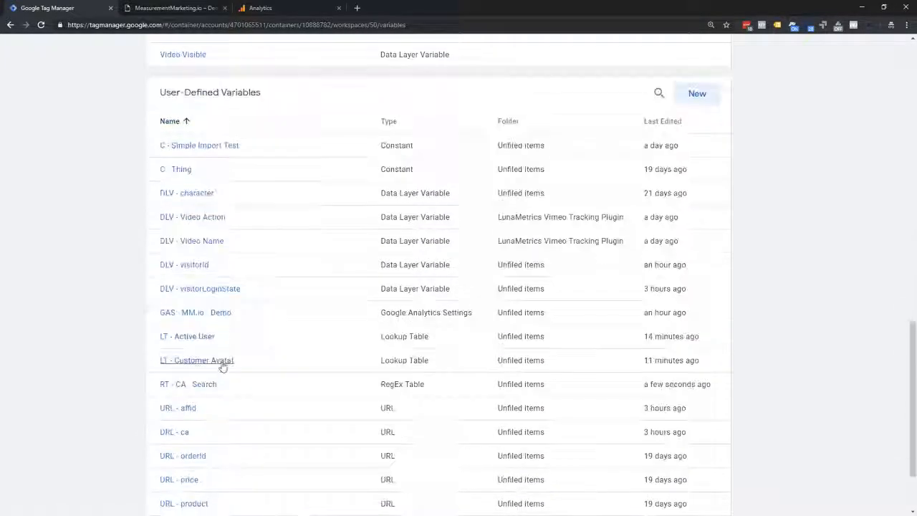
left_click(184, 314)
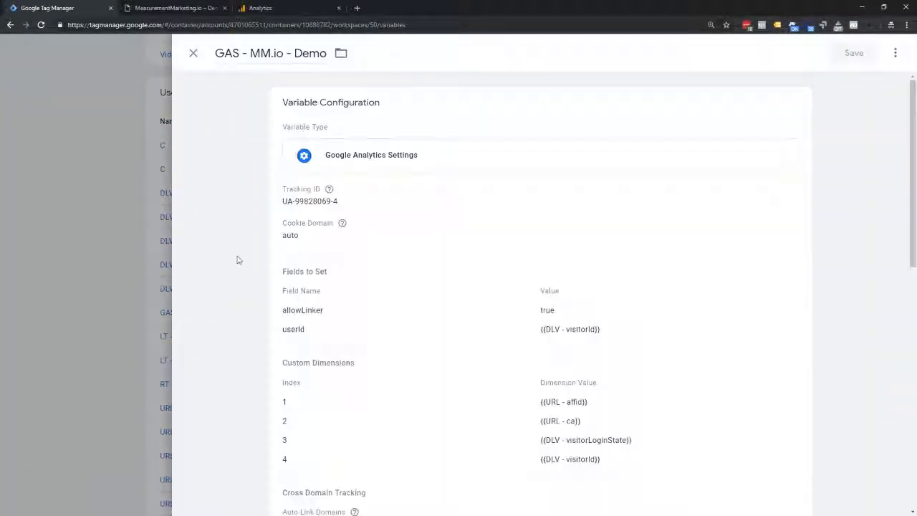
scroll(351, 199, "down", 5)
scroll(347, 205, "down", 5)
scroll(343, 215, "up", 15)
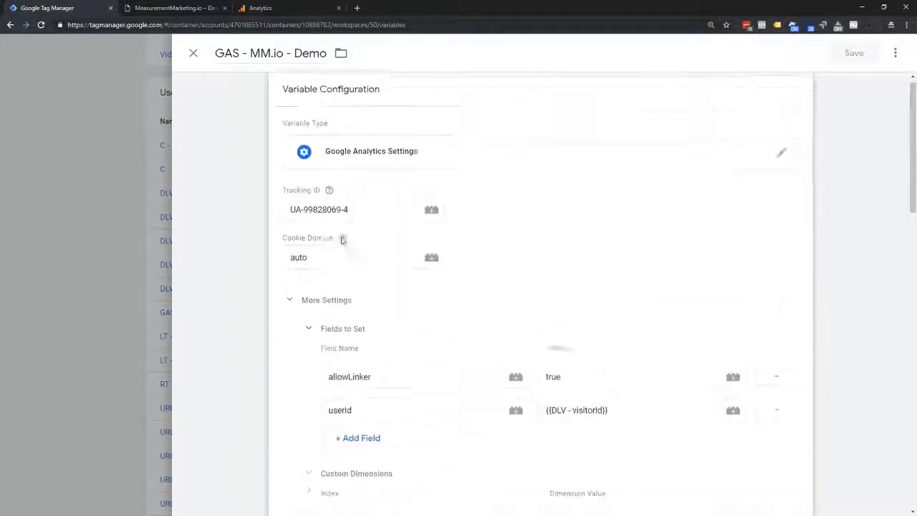
left_click_drag(285, 224, 408, 226)
key("ctrl+c")
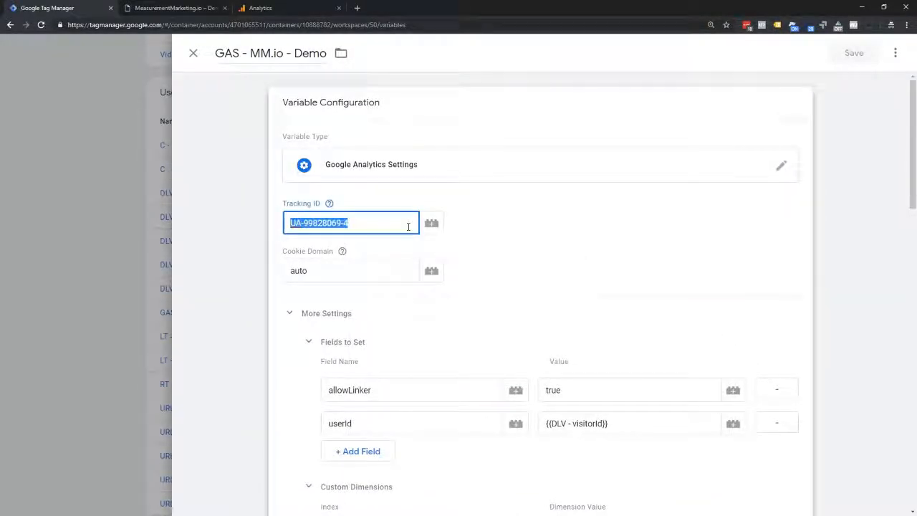
key("BackSpace")
type("{{RT")
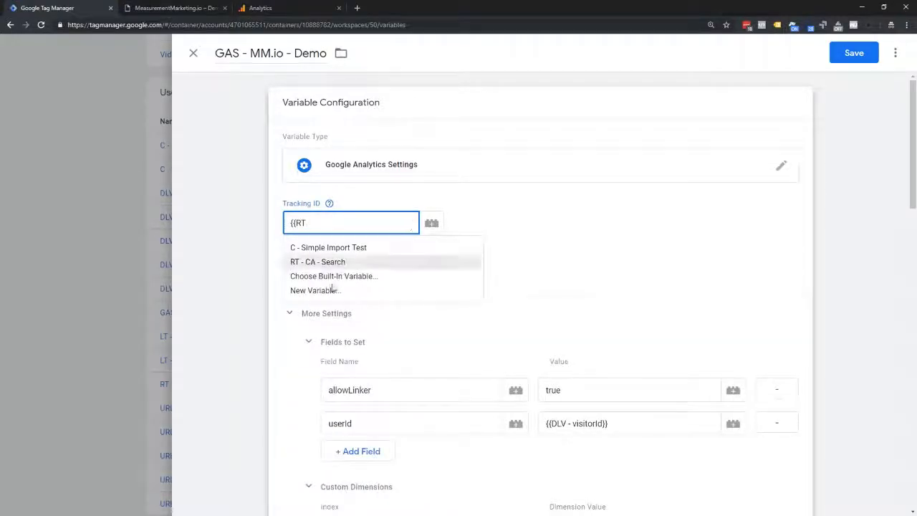
left_click(319, 269)
left_click_drag(371, 227, 284, 222)
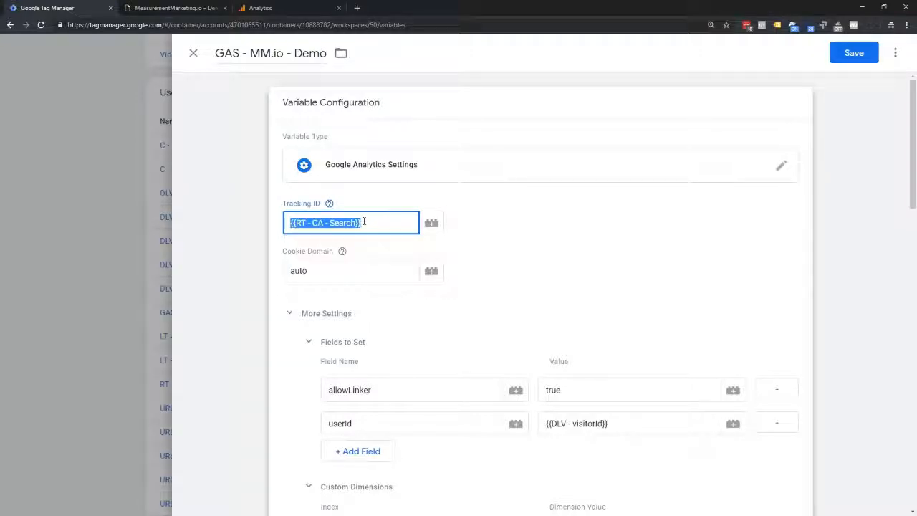
Restore the original Tracking ID in GAS - MM.io - Demo and save the variable.
key("Left")
key("Right")
key("Right")
key("Right")
key("Right")
key("Right")
key("BackSpace")
key("BackSpace")
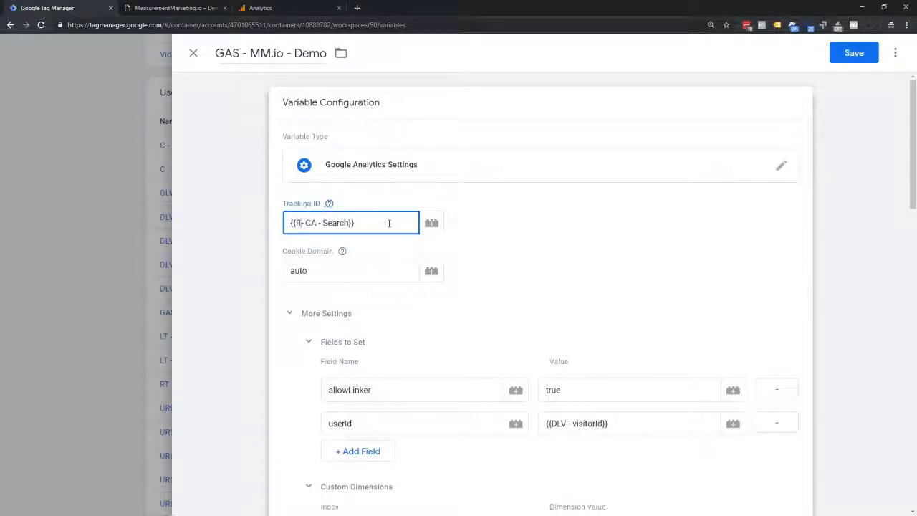
key("ctrl+a")
key("BackSpace")
key("ctrl+v")
left_click(504, 242)
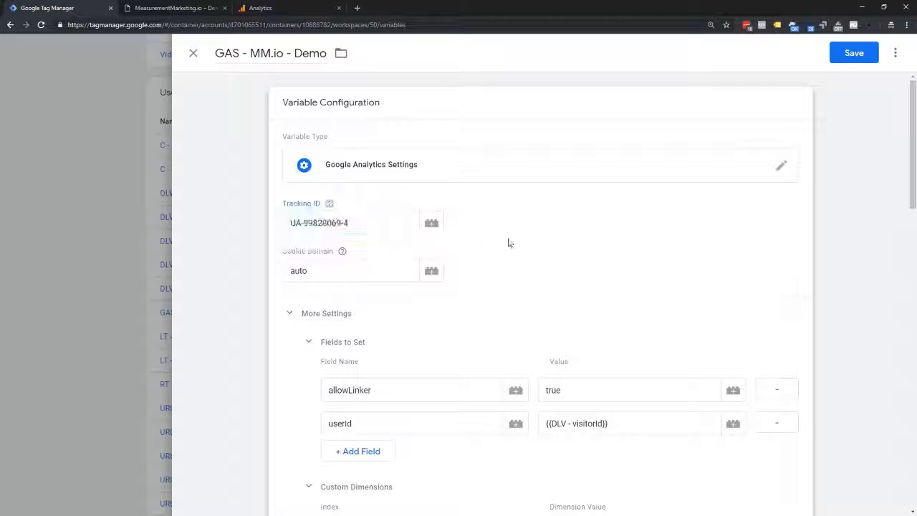
left_click(855, 59)
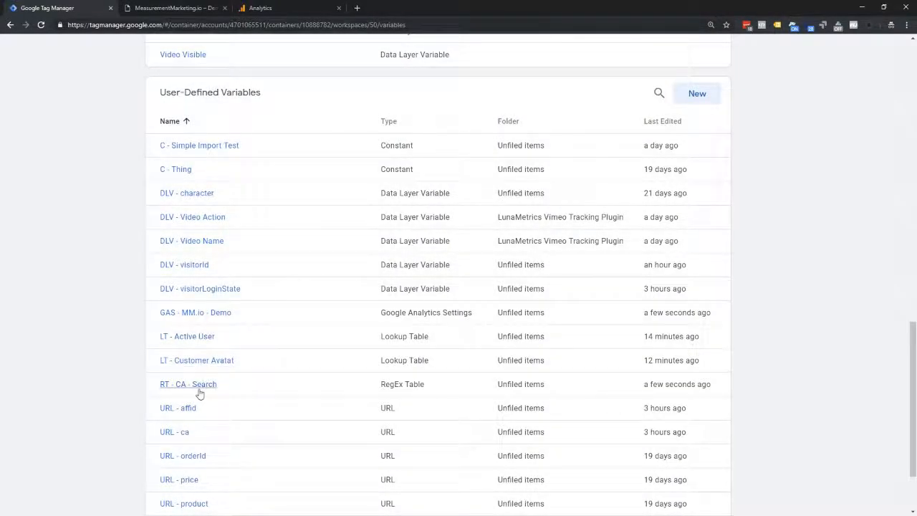
Open RT - CA - Search for editing and change its input variable to {{URL - ca}}.
left_click(198, 388)
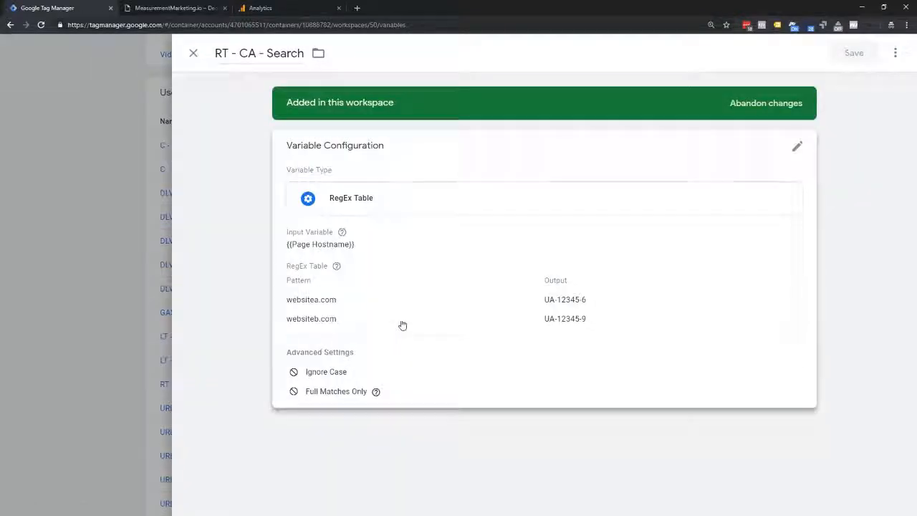
left_click(406, 323)
left_click(350, 195)
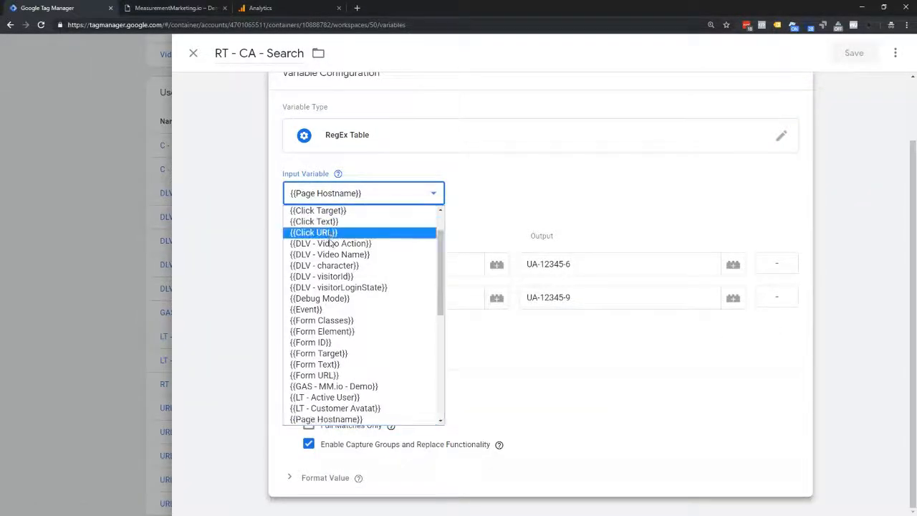
scroll(328, 329, "down", 5)
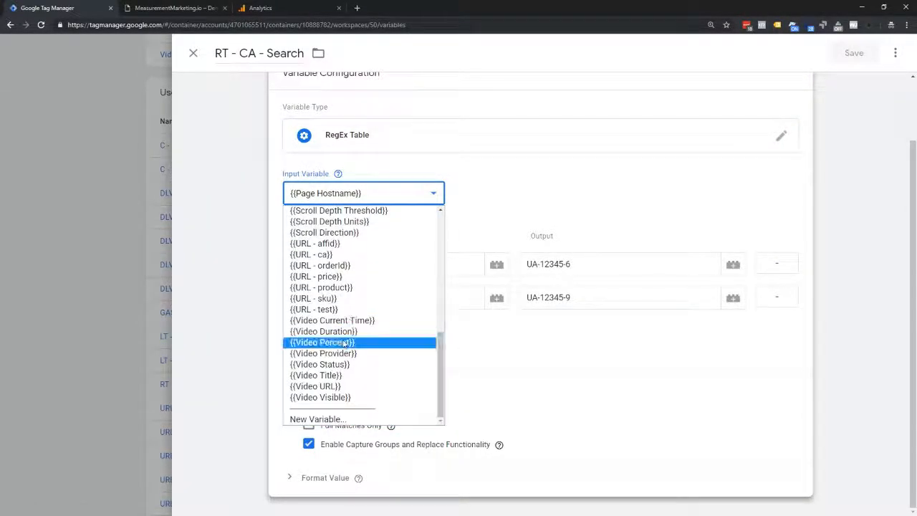
left_click(310, 254)
Change the first RegEx Table row to the pattern search|organic with the output Search Engine.
left_click_drag(342, 264, 92, 256)
type("search")
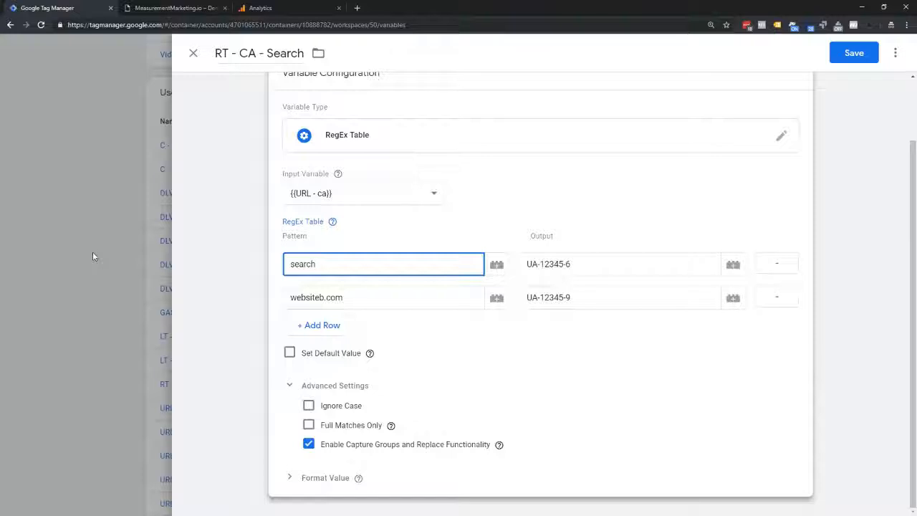
type("_organic")
key("Tab")
key("Tab")
type("$earch ")
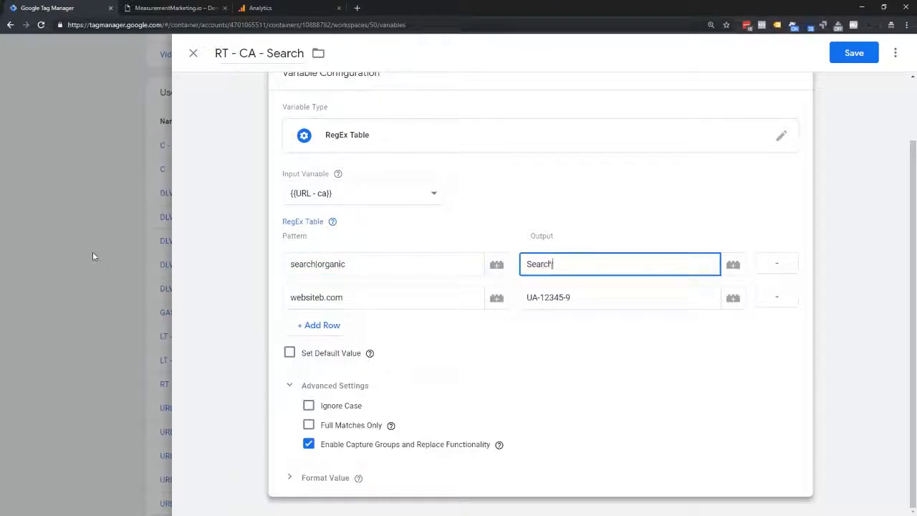
type("Eng")
Change the second RegEx Table row to the pattern facebook|twitter with the output Social Media.
key("Tab")
key("Tab")
key("Tab")
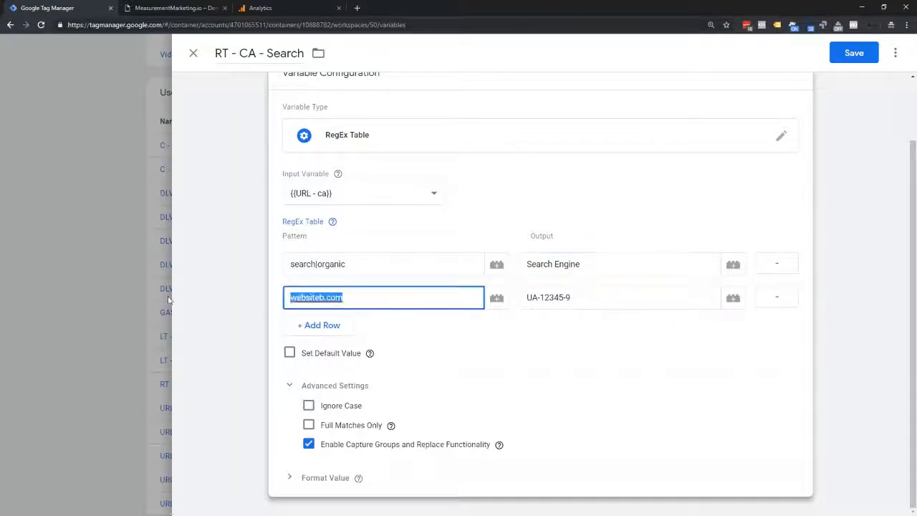
key("End")
key("ctrl+a")
type("fa")
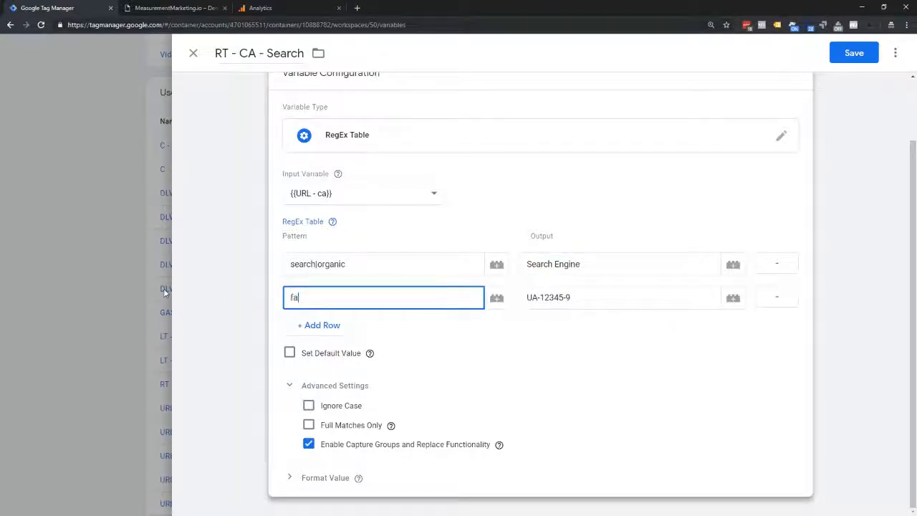
type("cebook|twitter")
key("Tab")
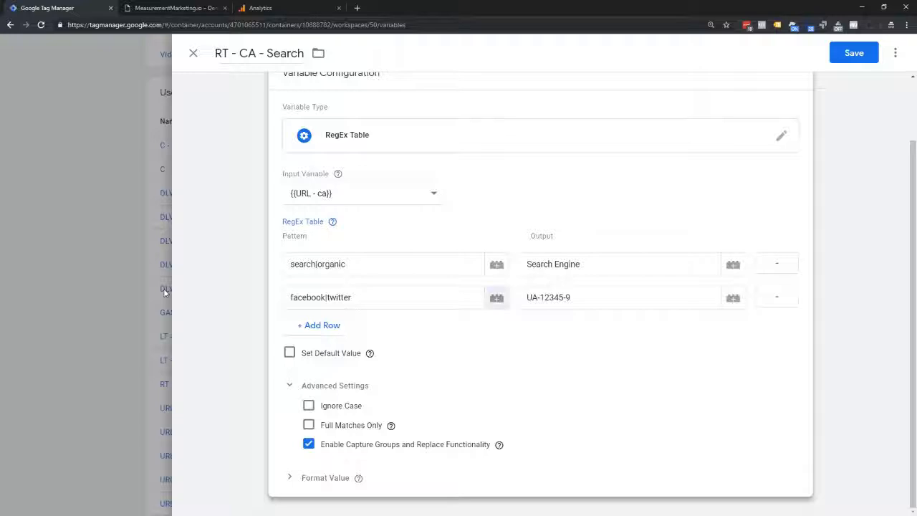
key("Tab")
type("Social Me")
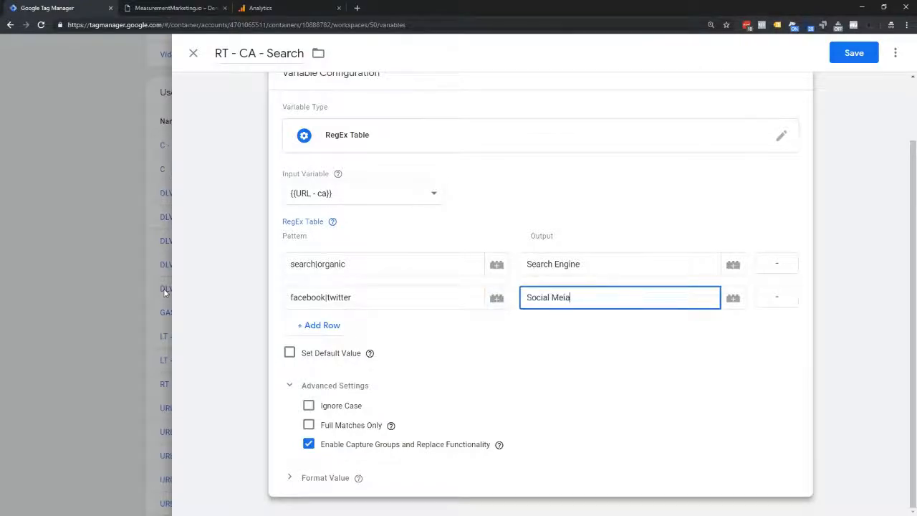
type("dia")
Disable Enable Capture Groups and Replace Functionality, rename the variable RT - CA, and save it.
left_click(309, 445)
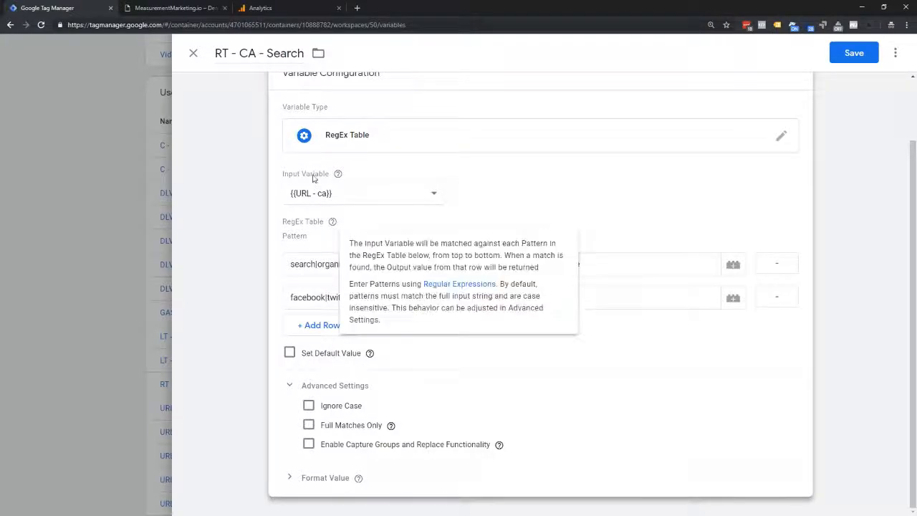
left_click_drag(259, 55, 317, 53)
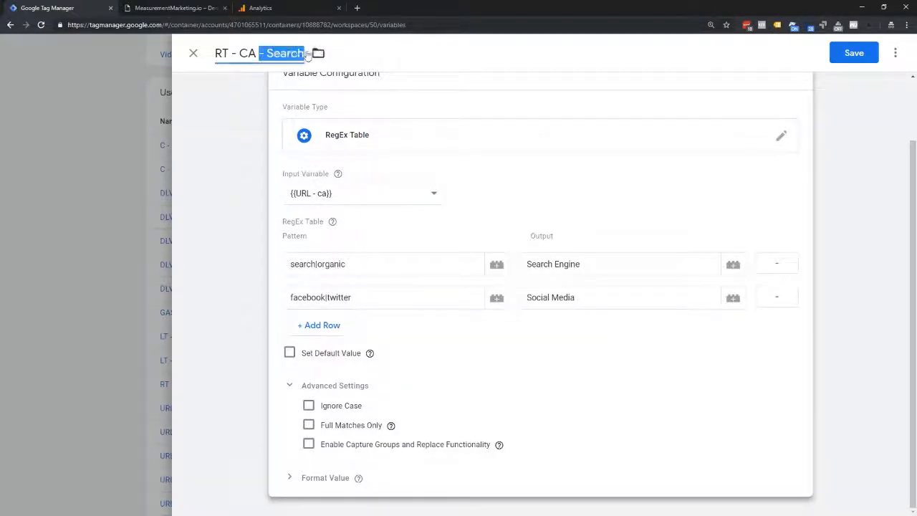
key("BackSpace")
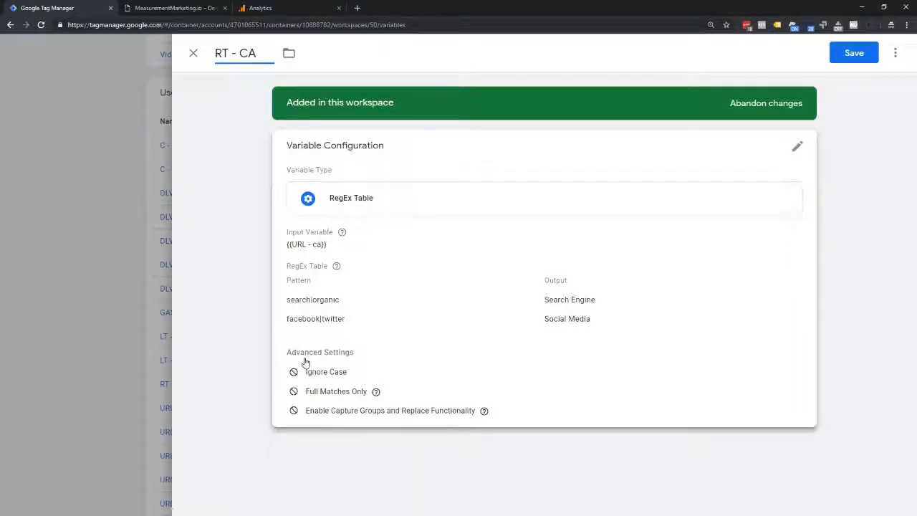
left_click(852, 53)
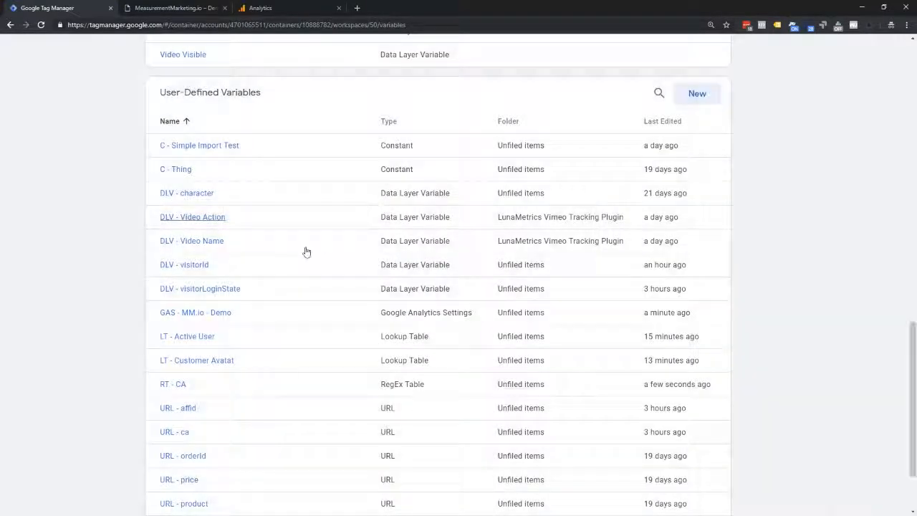
scroll(253, 345, "down", 2)
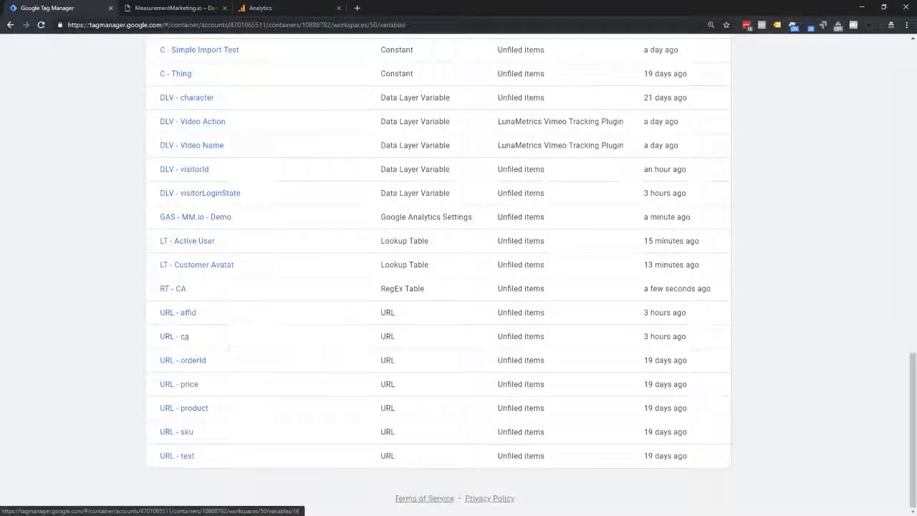